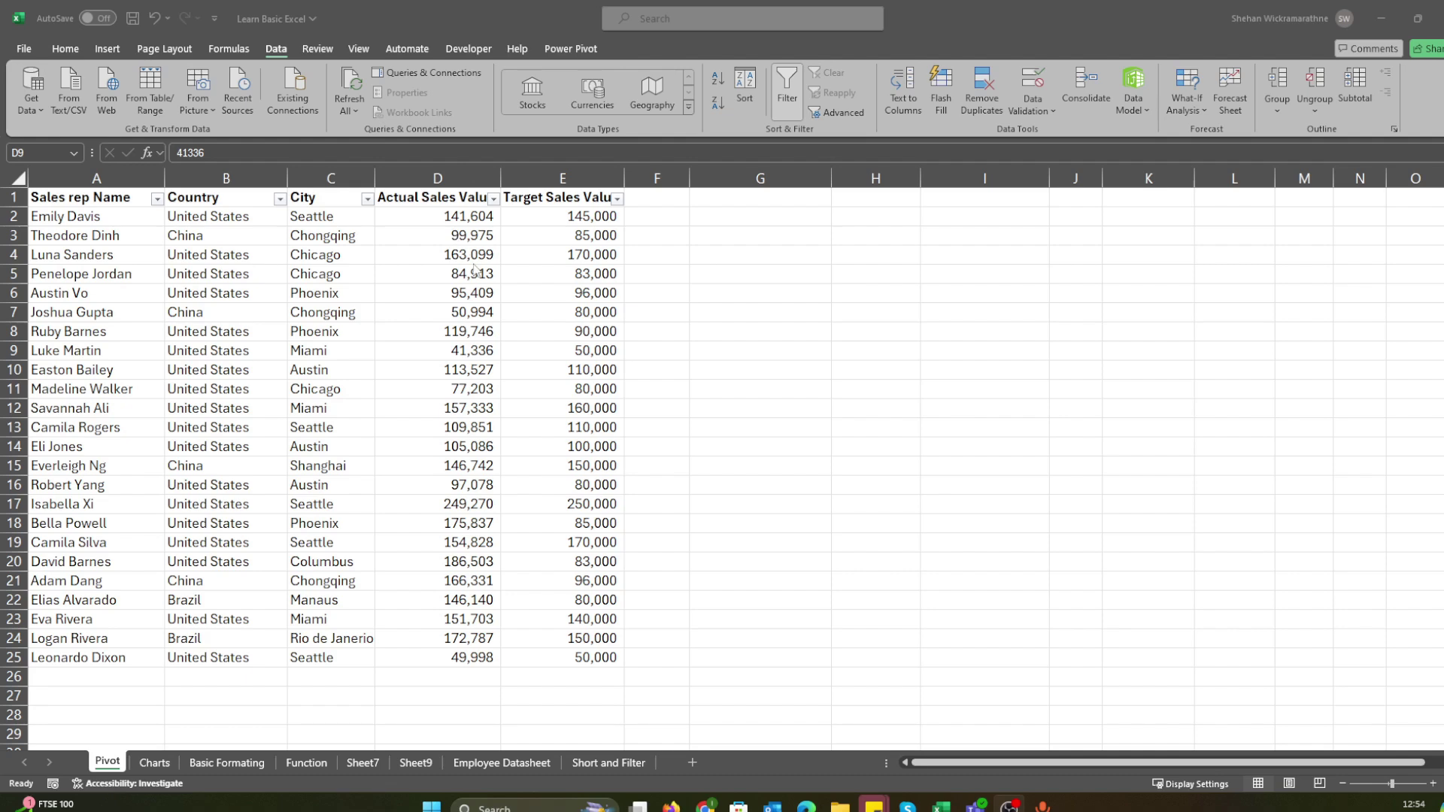
left_click(372, 314)
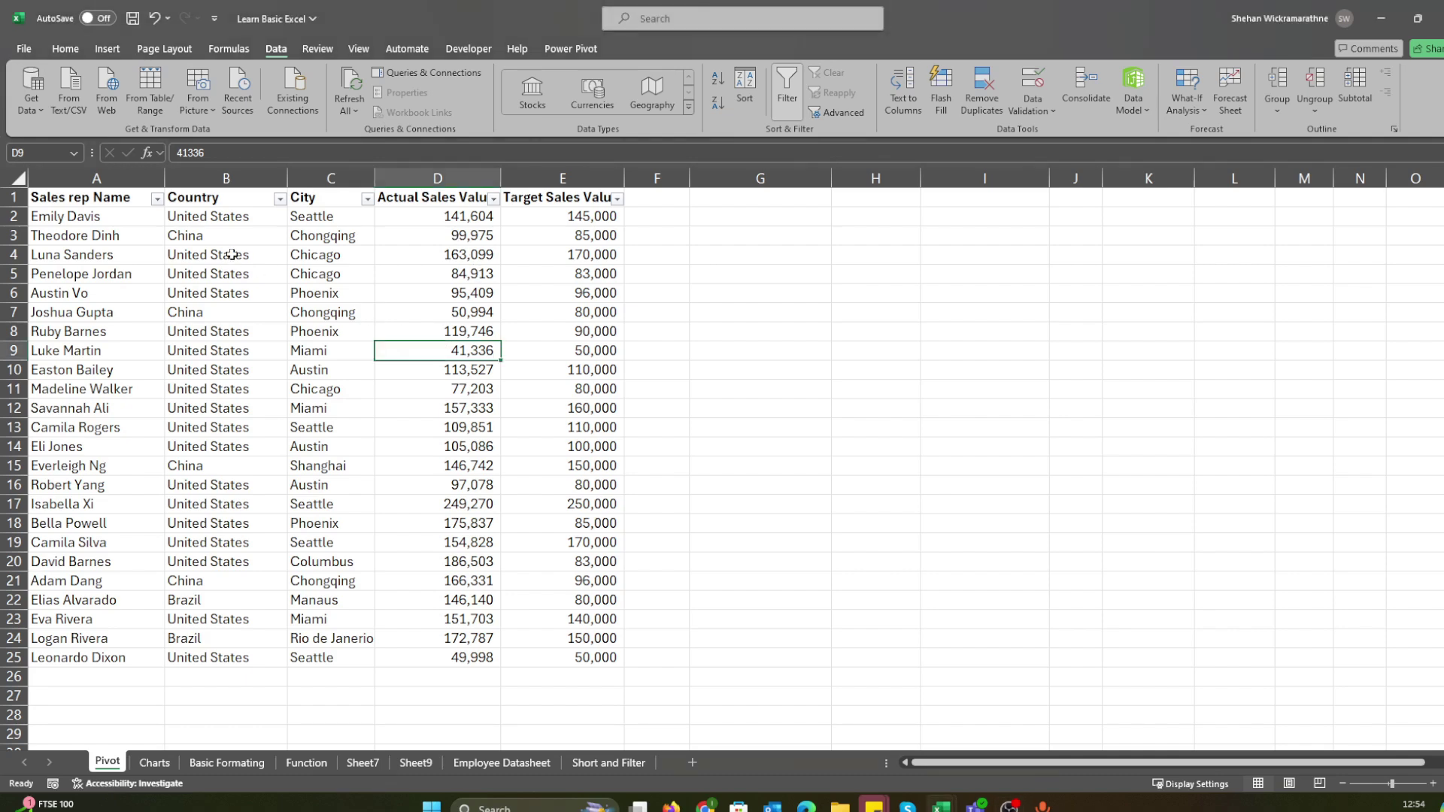
left_click_drag(232, 254, 334, 370)
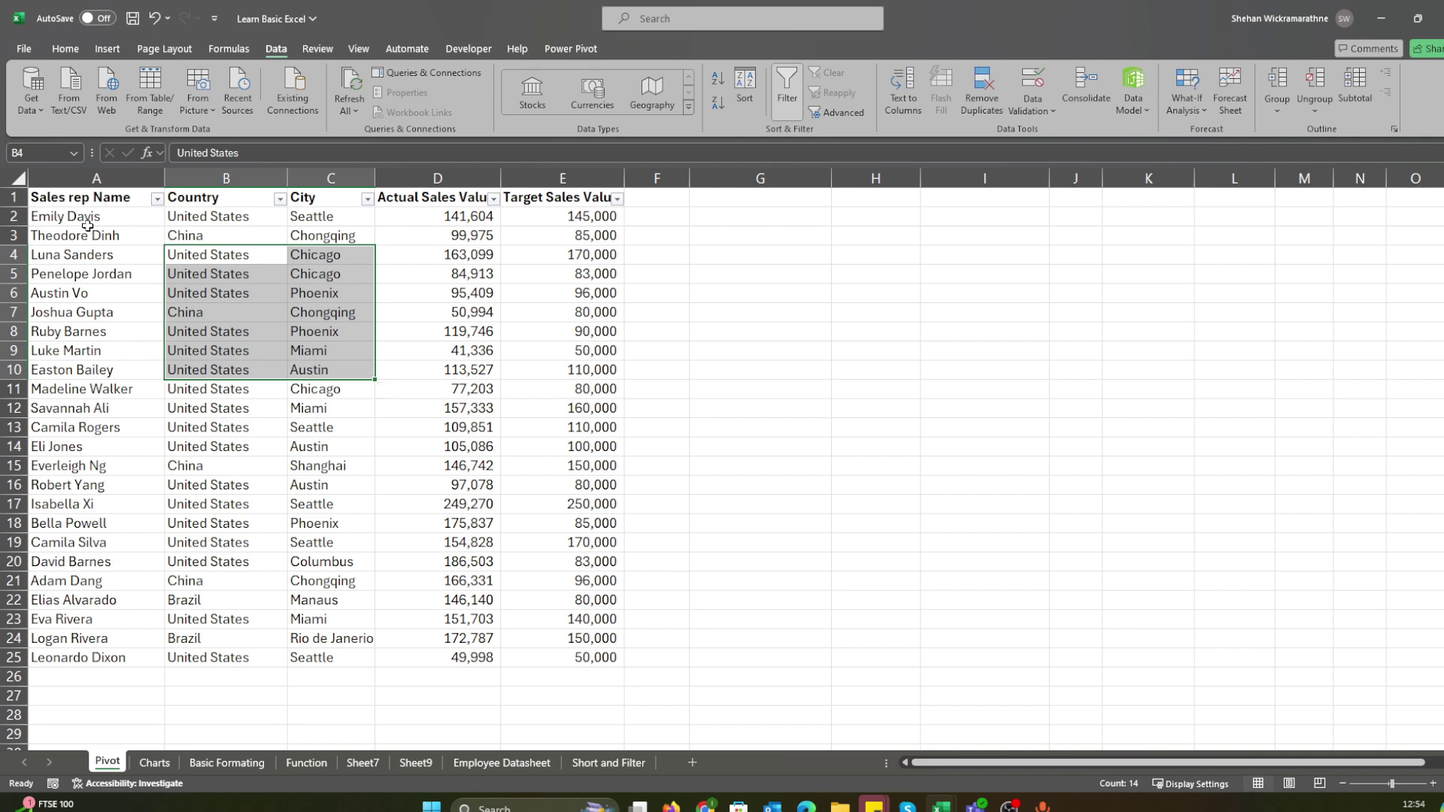
left_click_drag(87, 226, 451, 487)
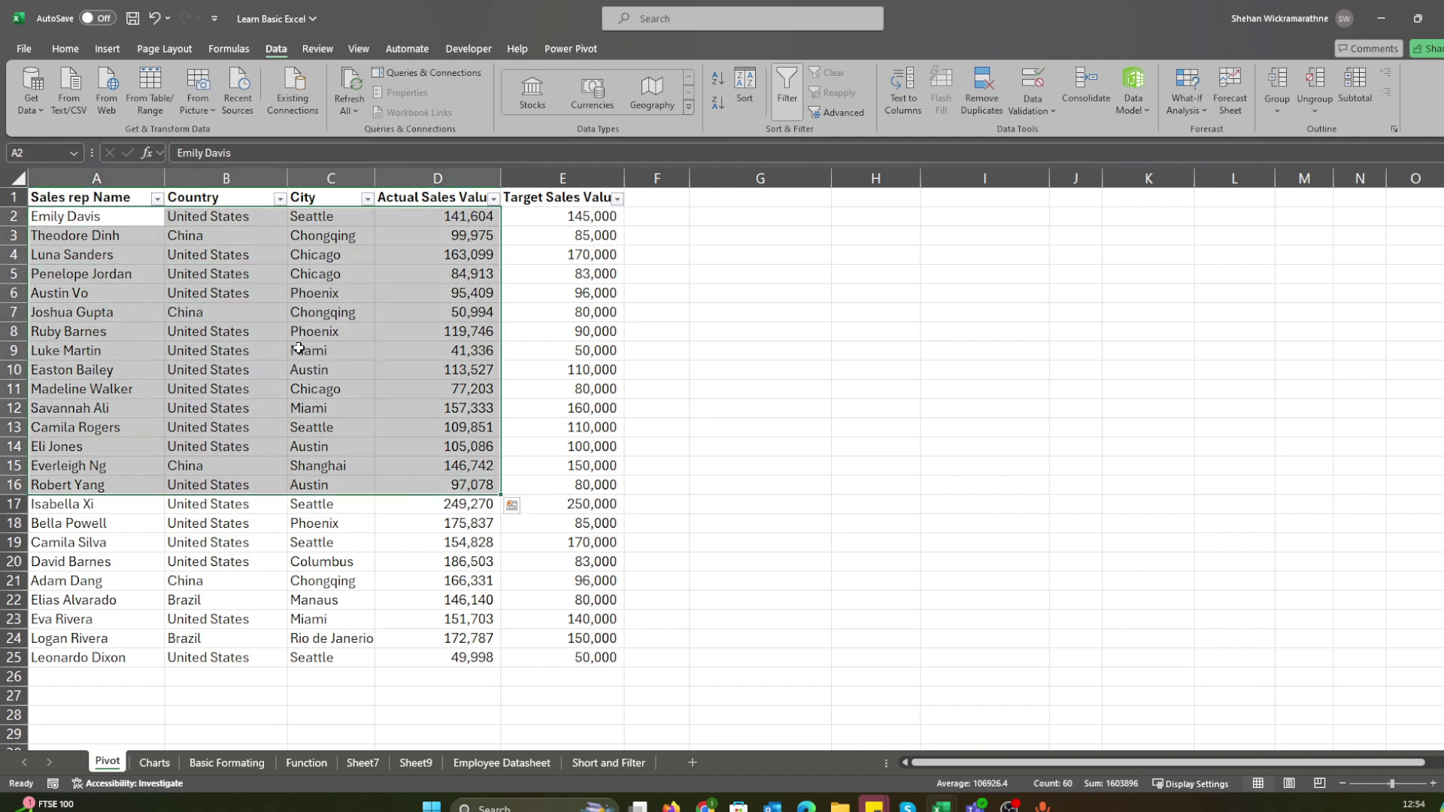
left_click(103, 276)
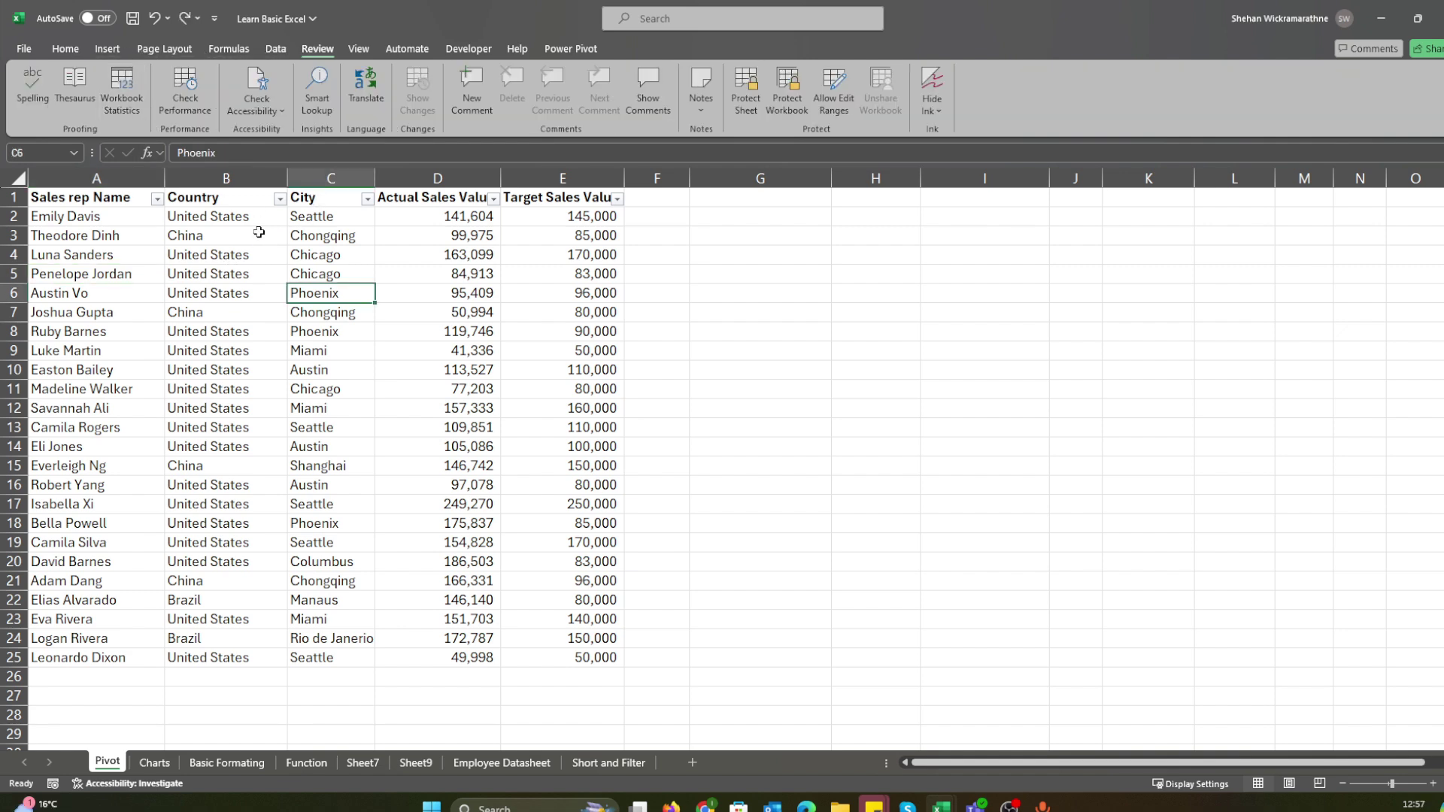
Convert the sales data range A1:E25 into a table with headers.
left_click(116, 47)
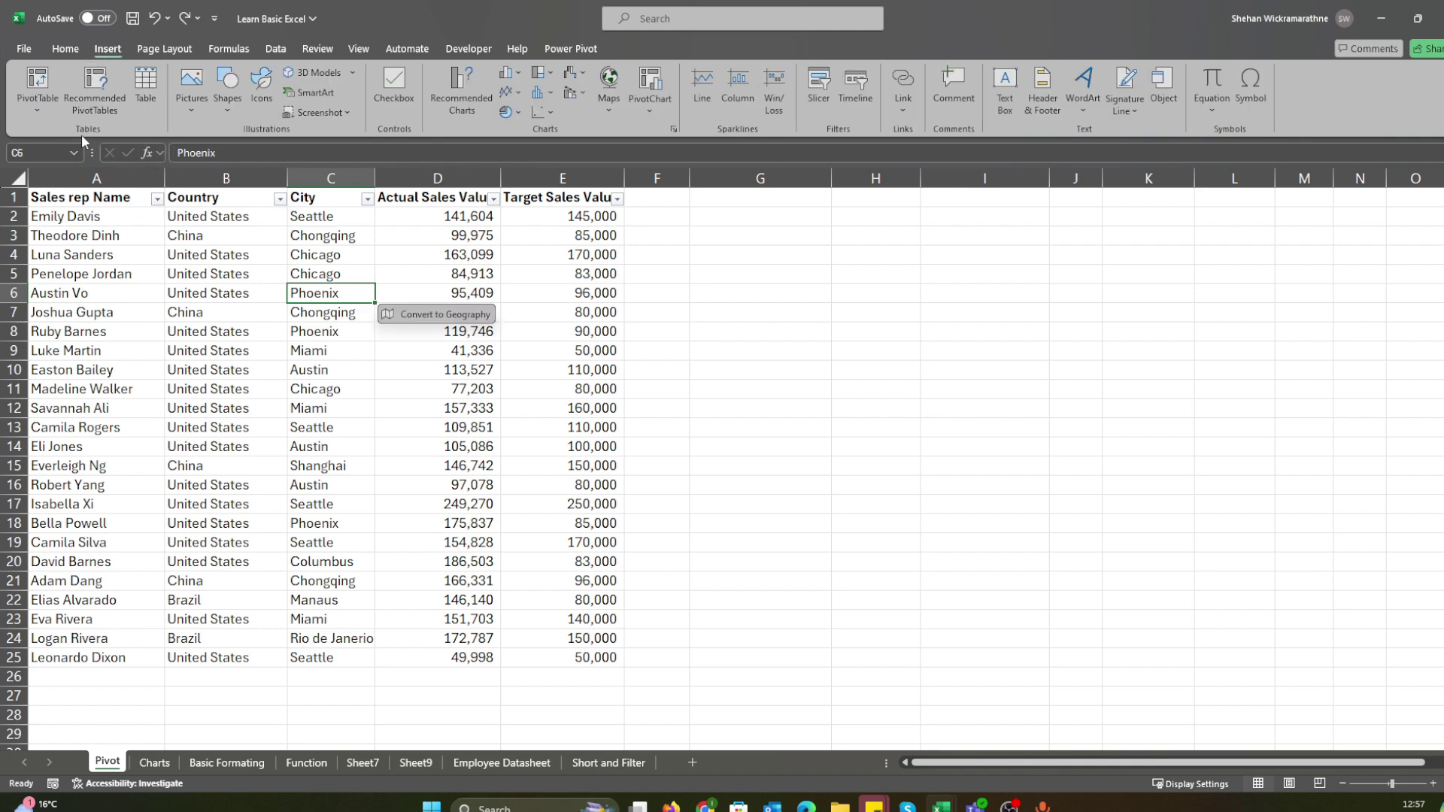
left_click(158, 116)
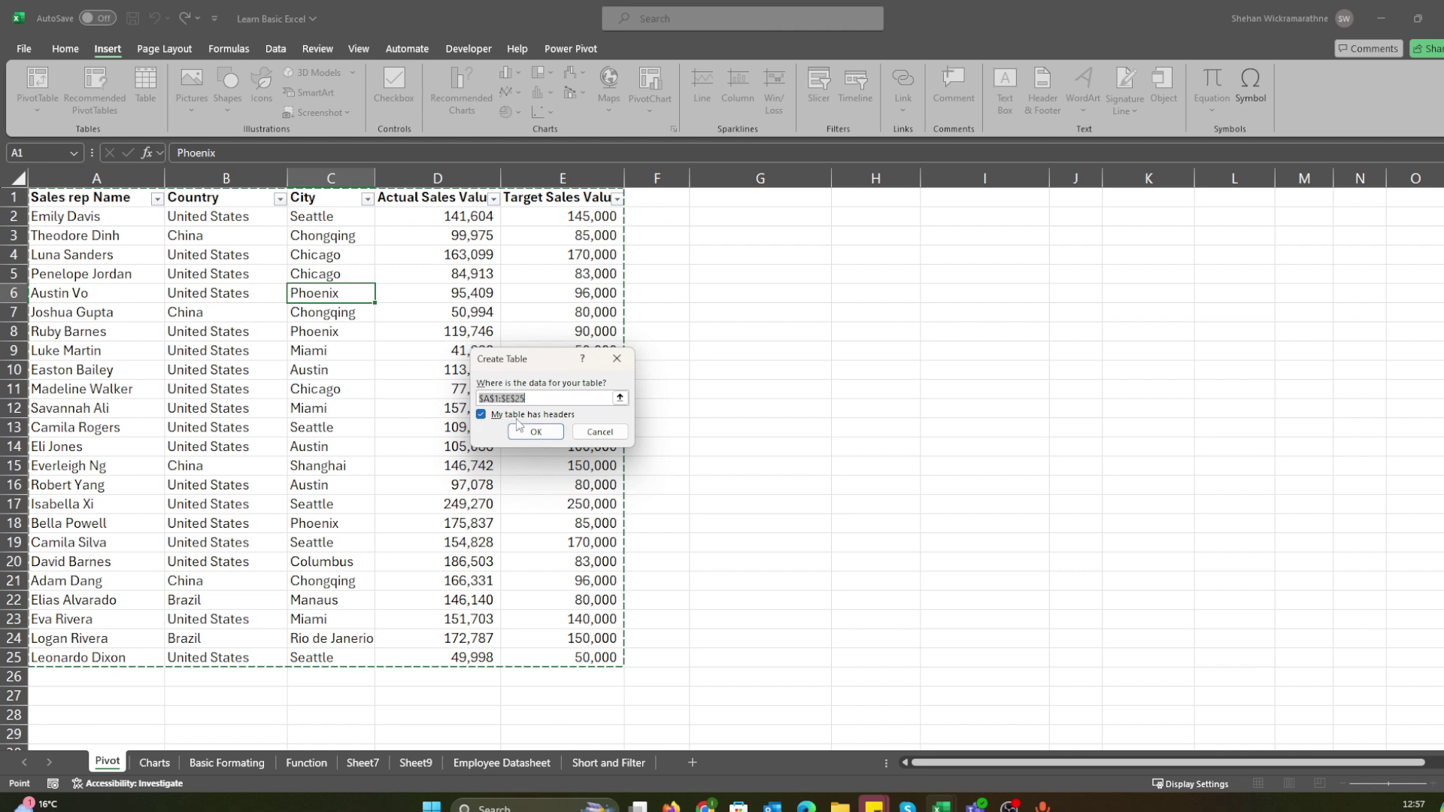
left_click(540, 432)
left_click(536, 432)
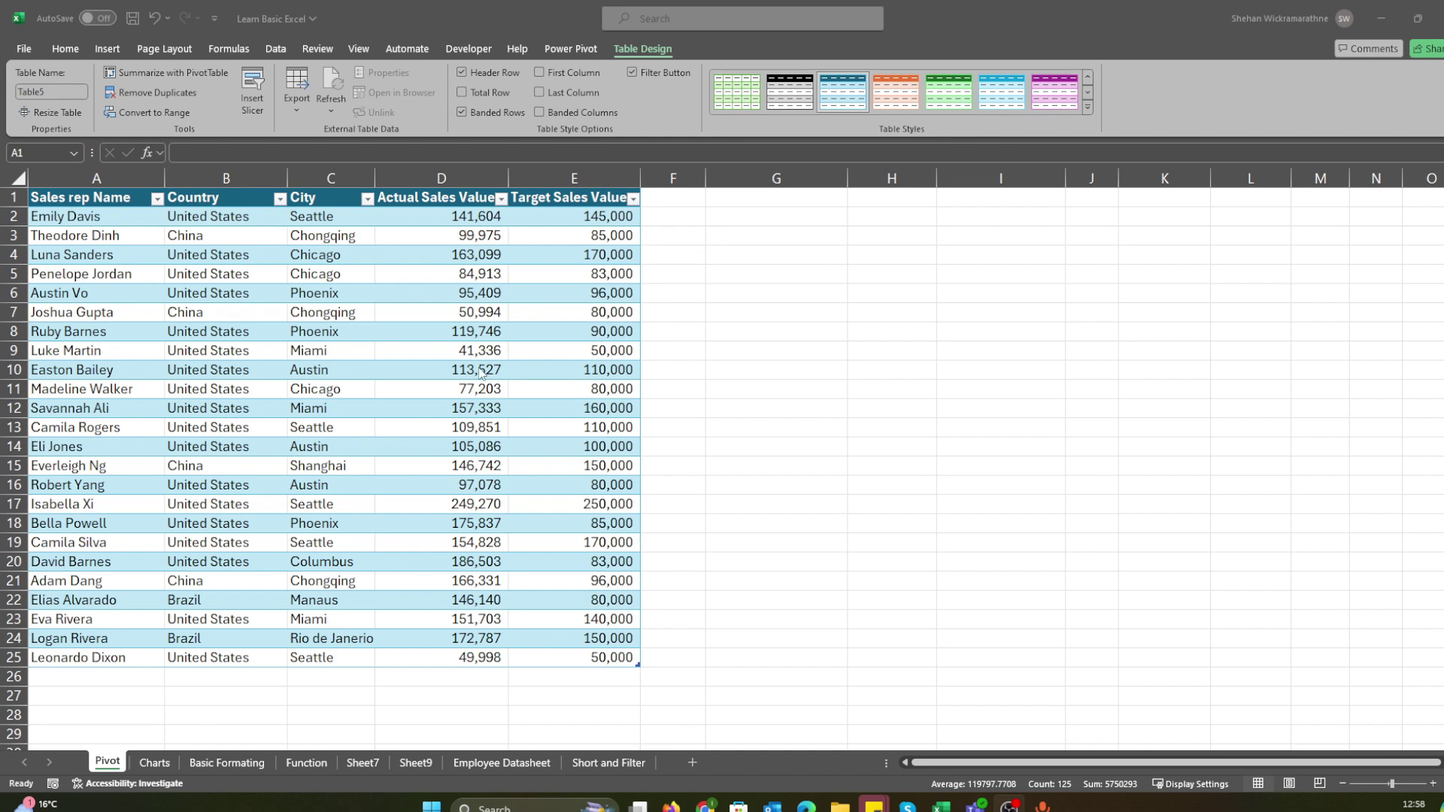
left_click(806, 355)
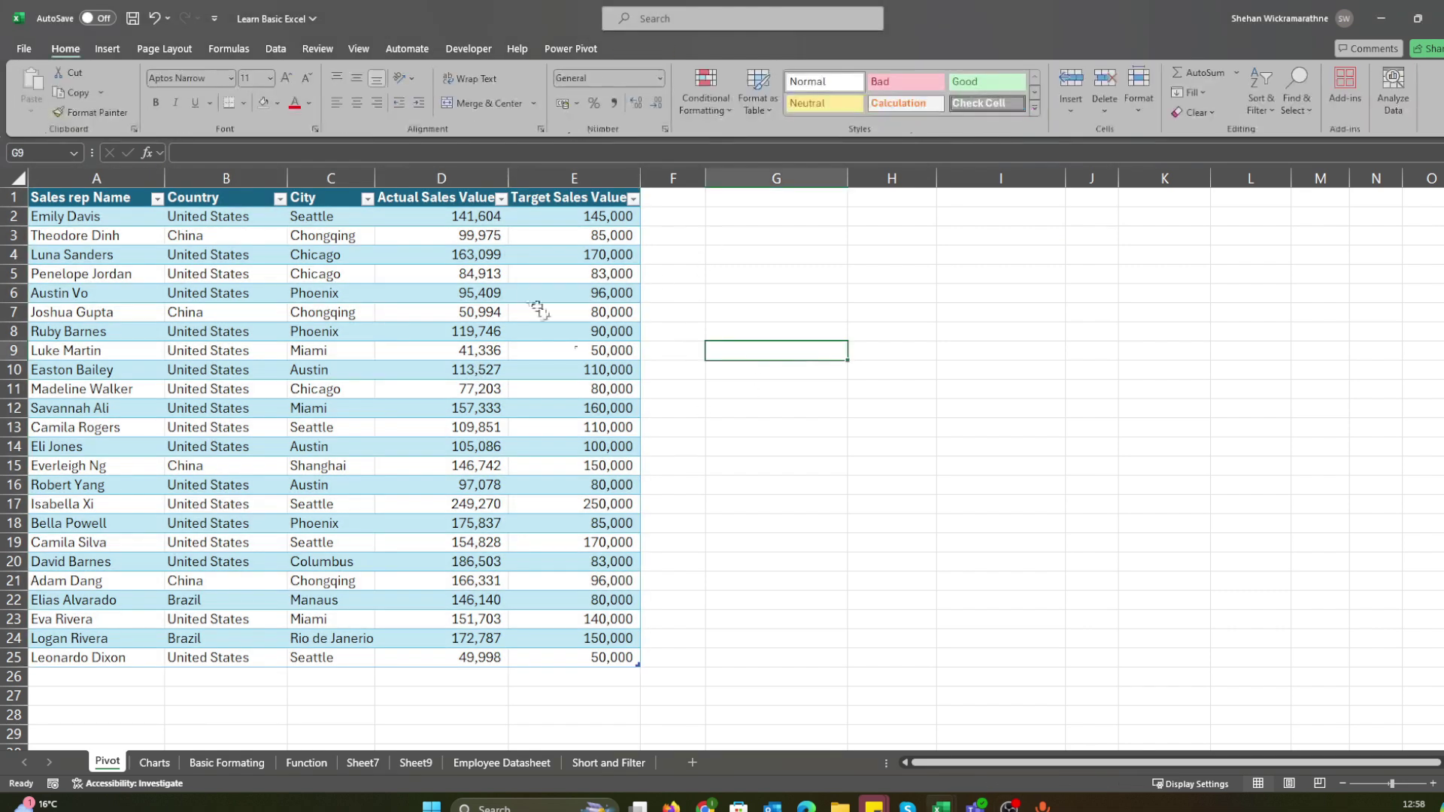
left_click(522, 294)
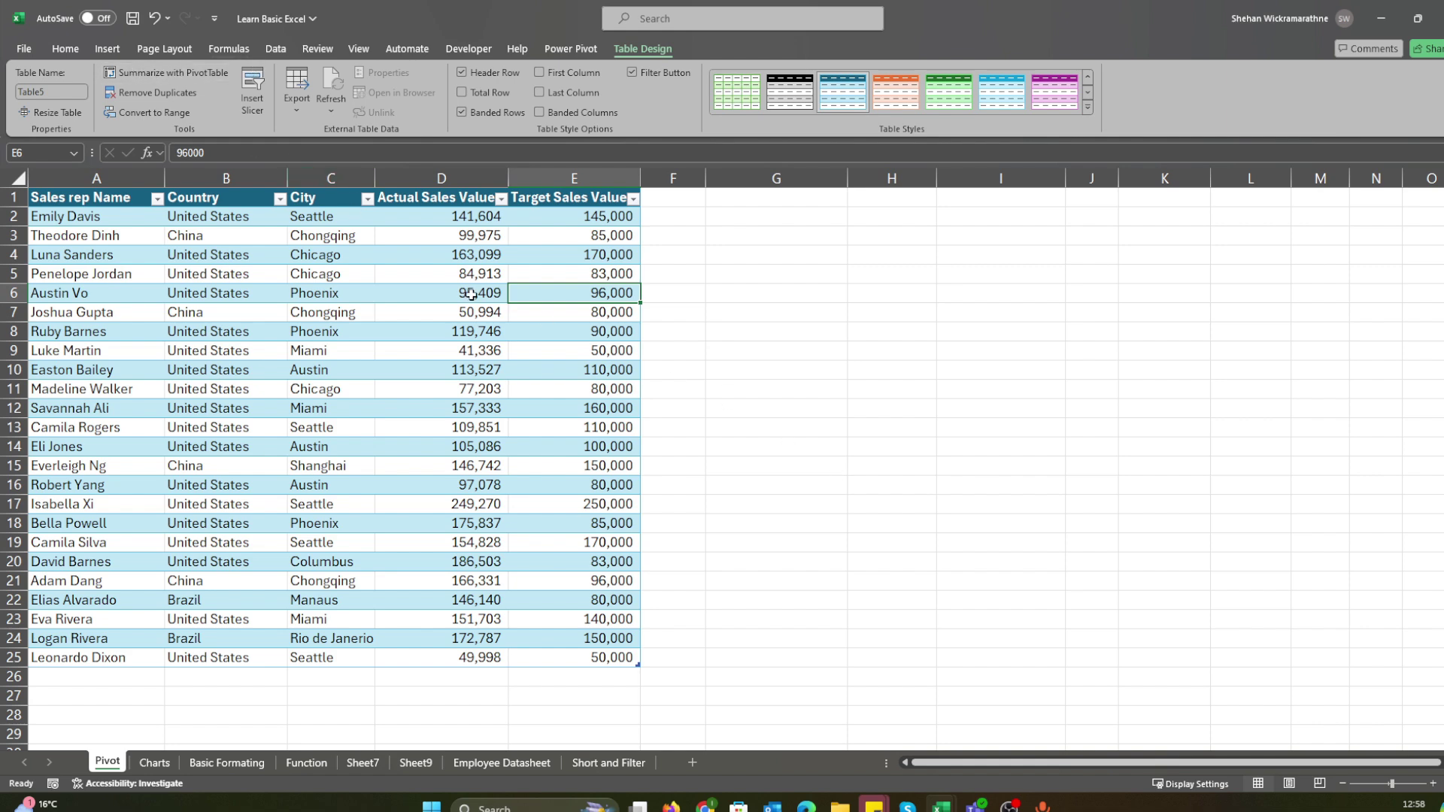
left_click(112, 51)
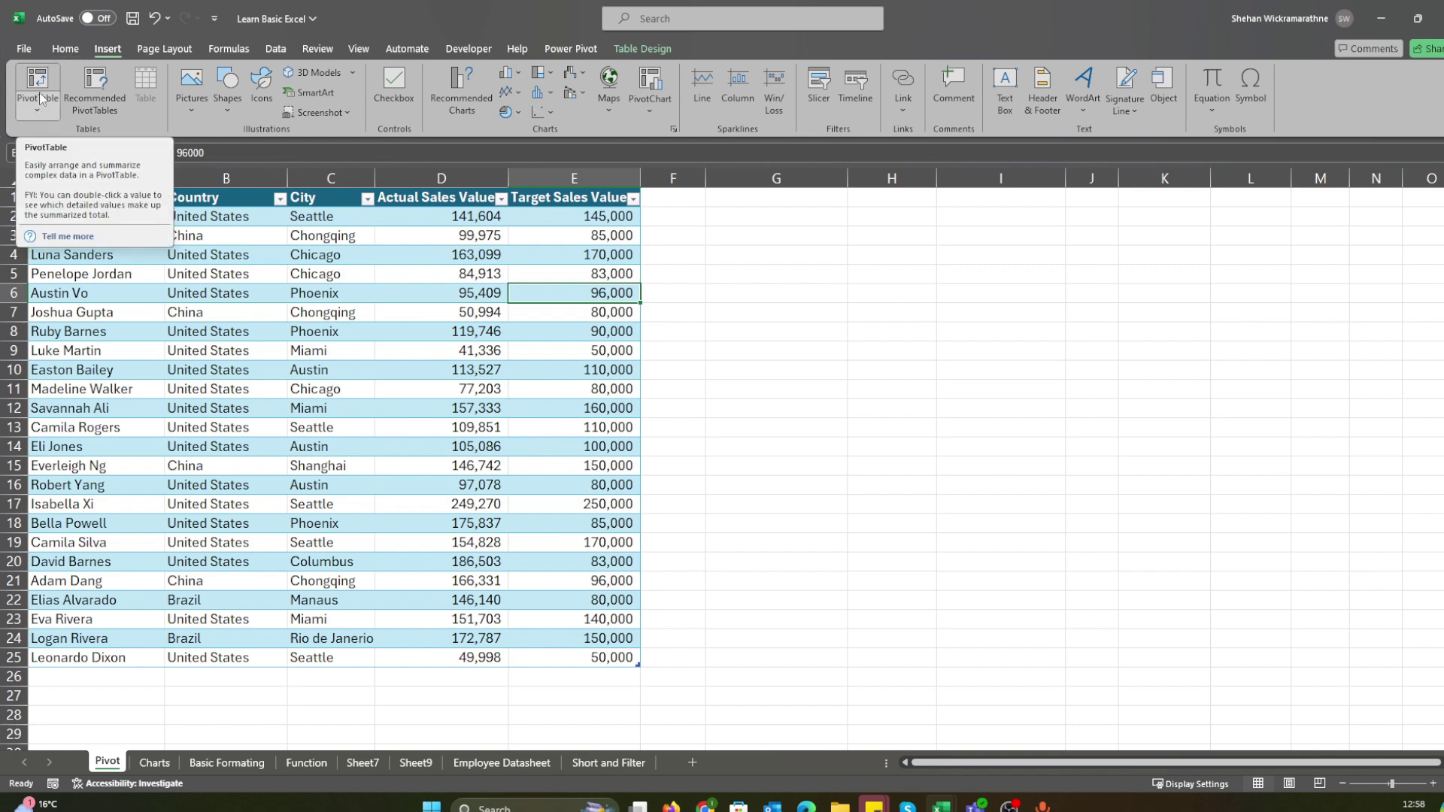
left_click(62, 106)
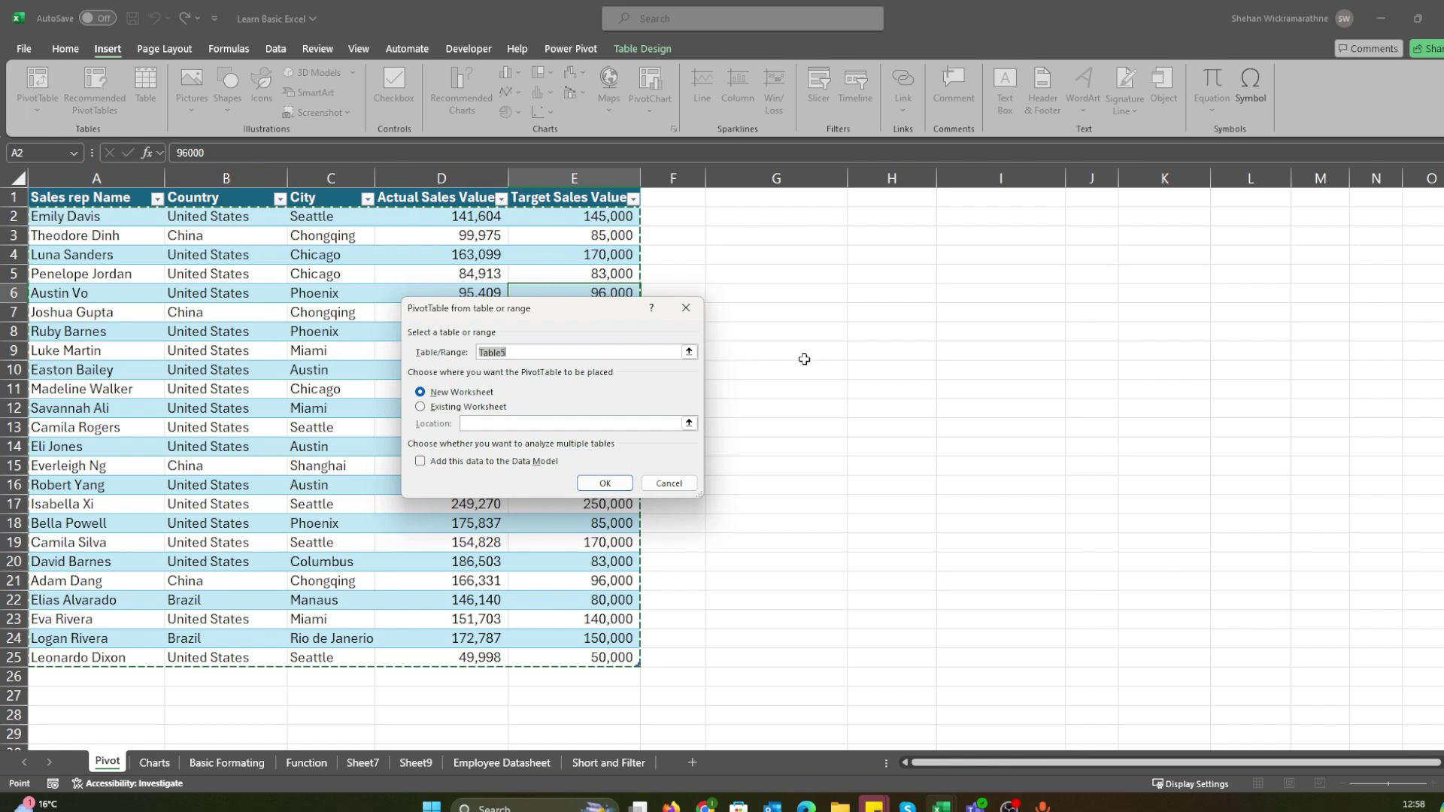
left_click(686, 309)
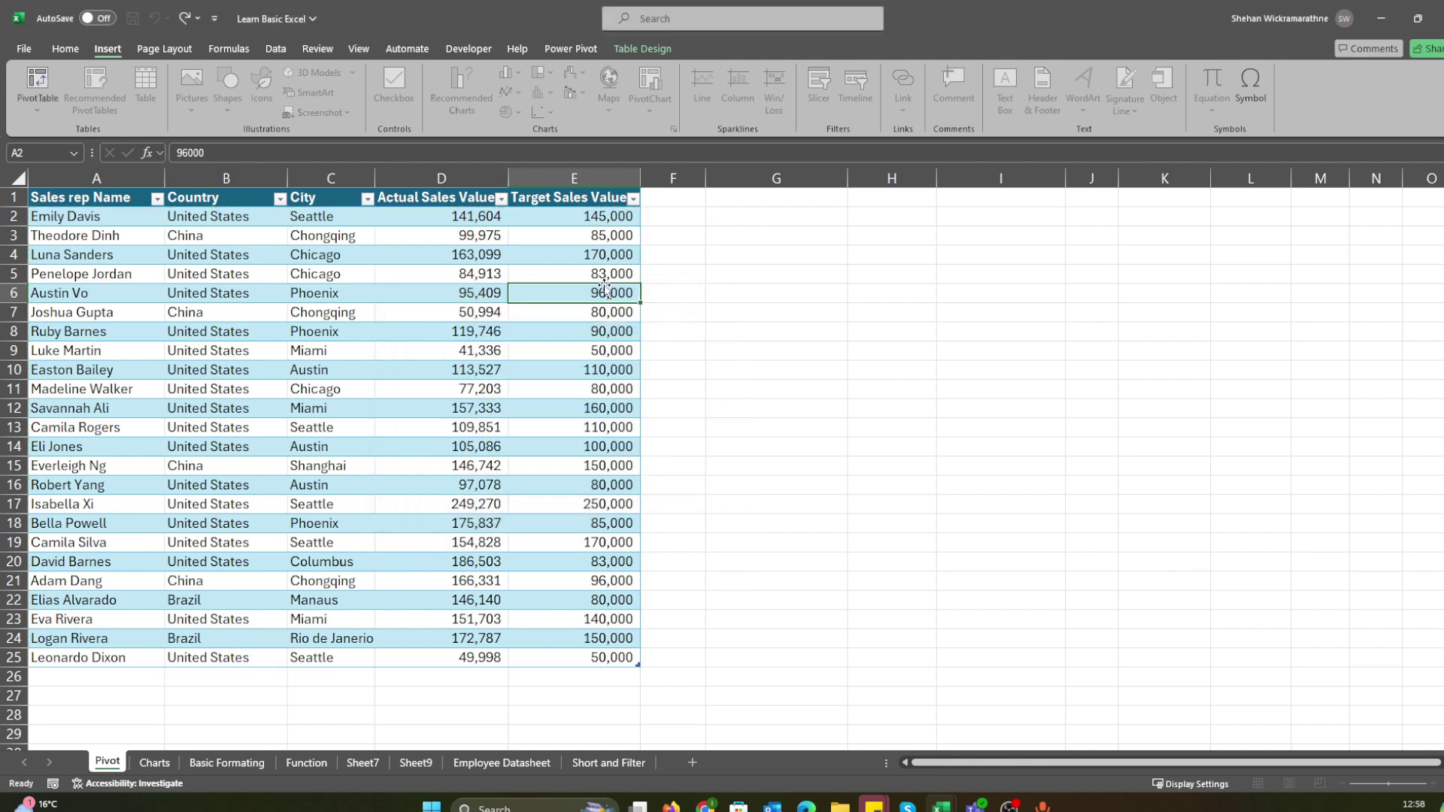
left_click(388, 332)
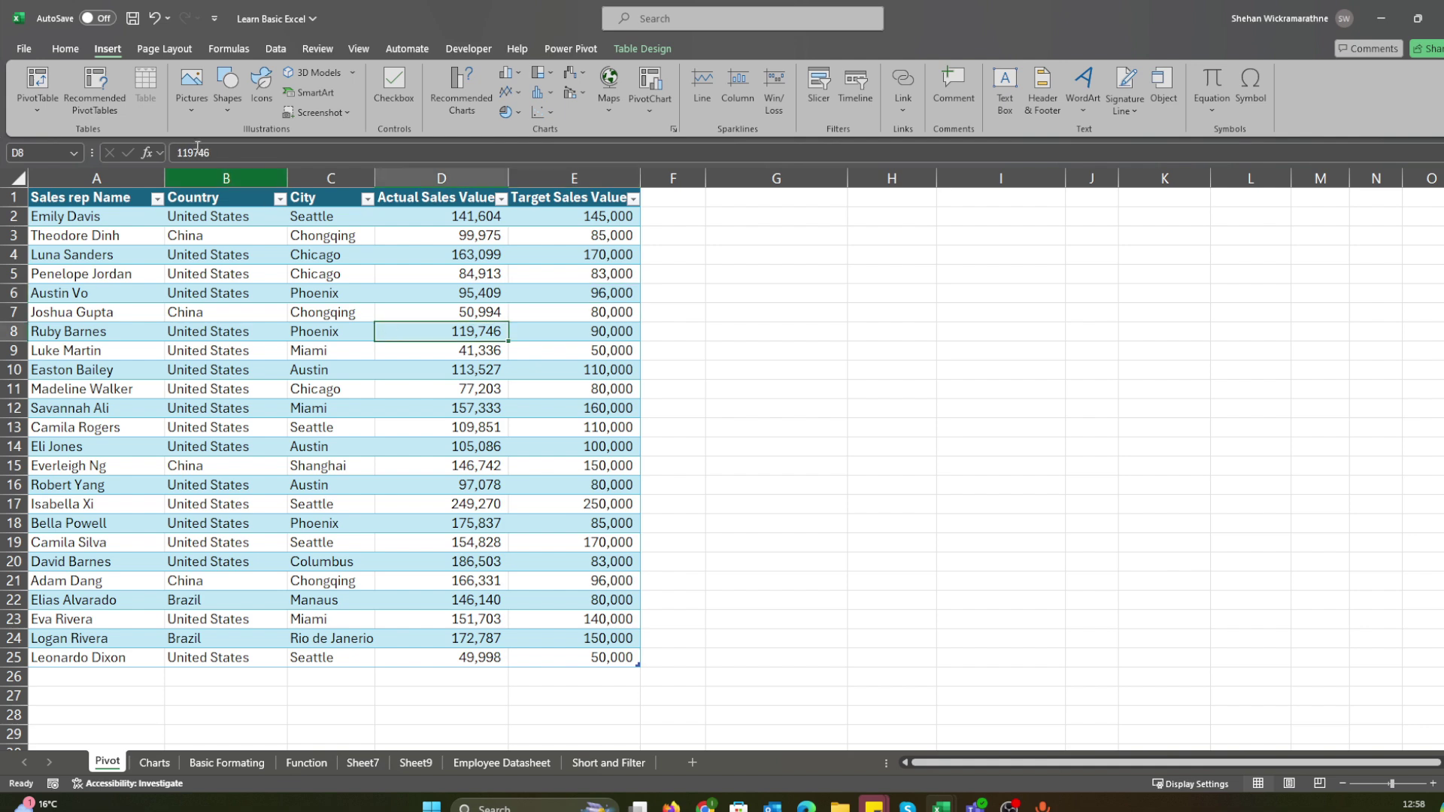
left_click(642, 48)
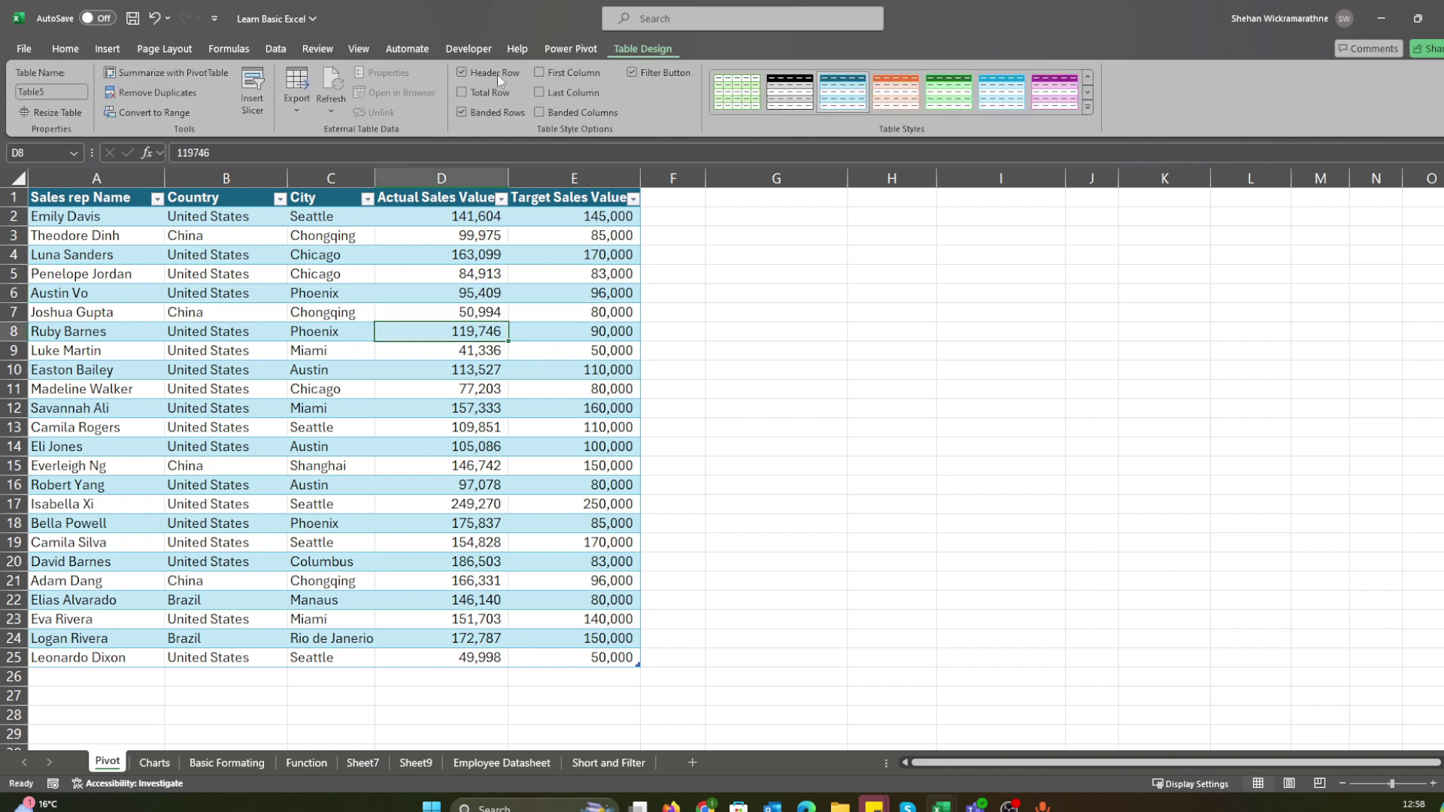
left_click(66, 96)
Insert a PivotTable based on the sales table, placed in the existing Pivot worksheet at cell G3.
left_click(109, 49)
left_click(37, 83)
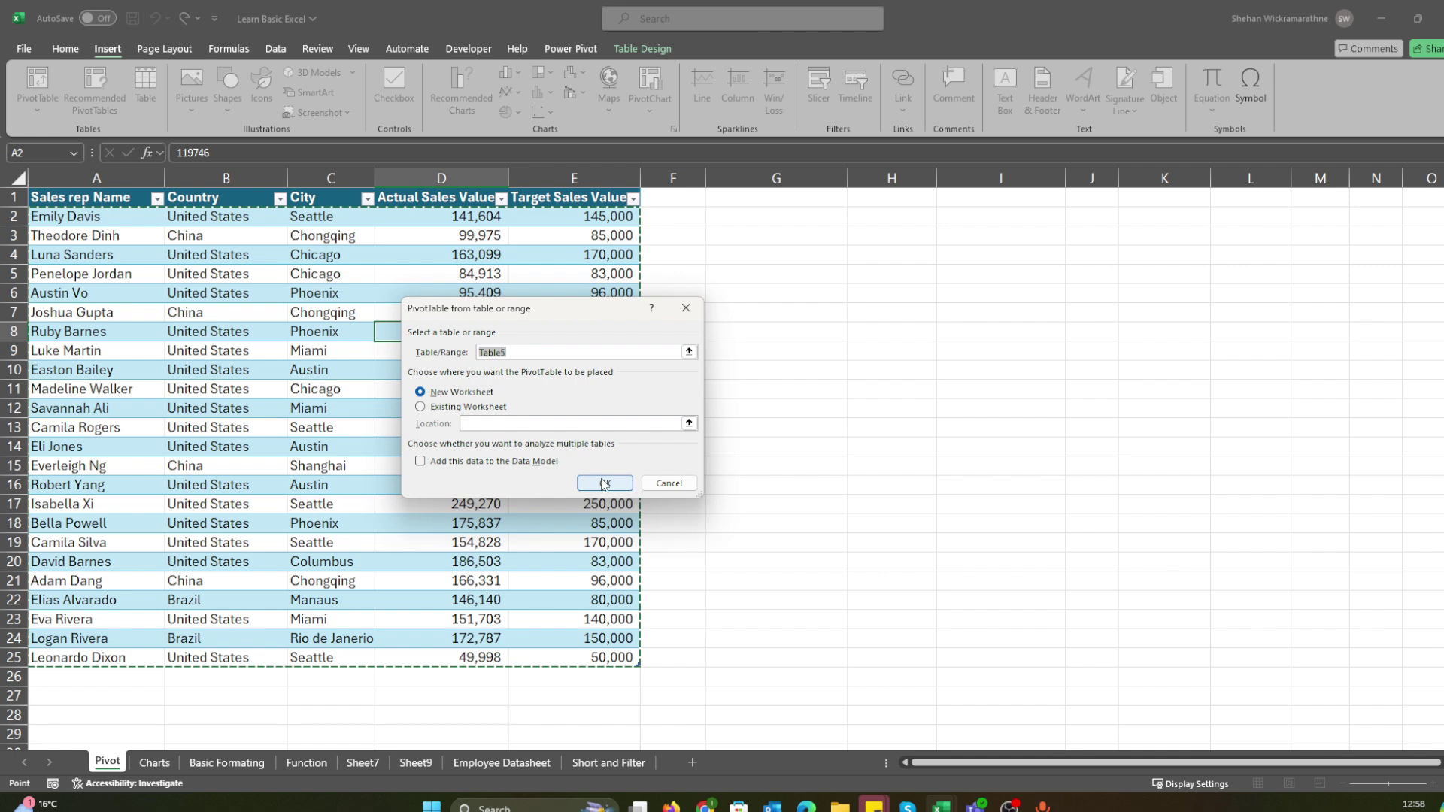
left_click(445, 410)
left_click(446, 407)
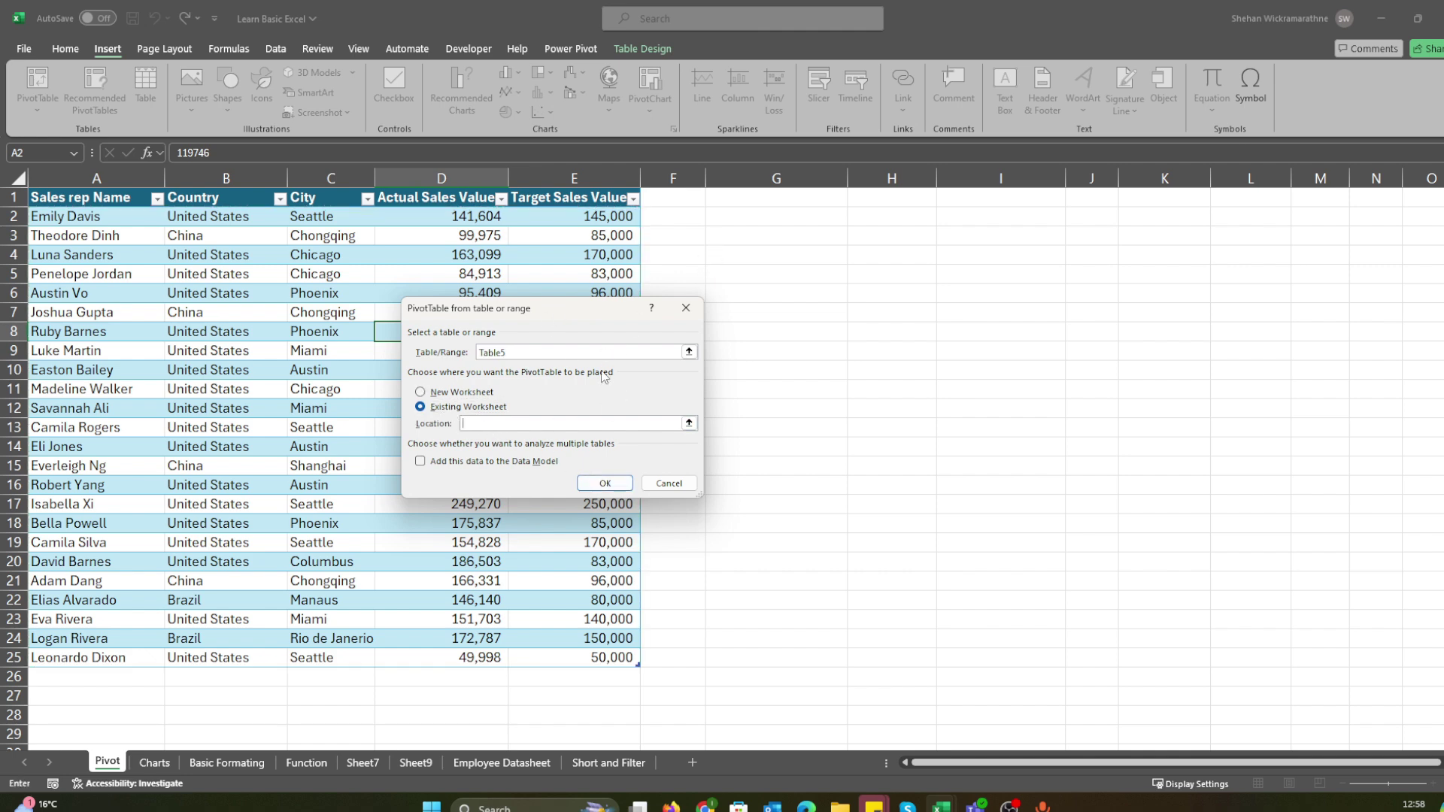
left_click(779, 234)
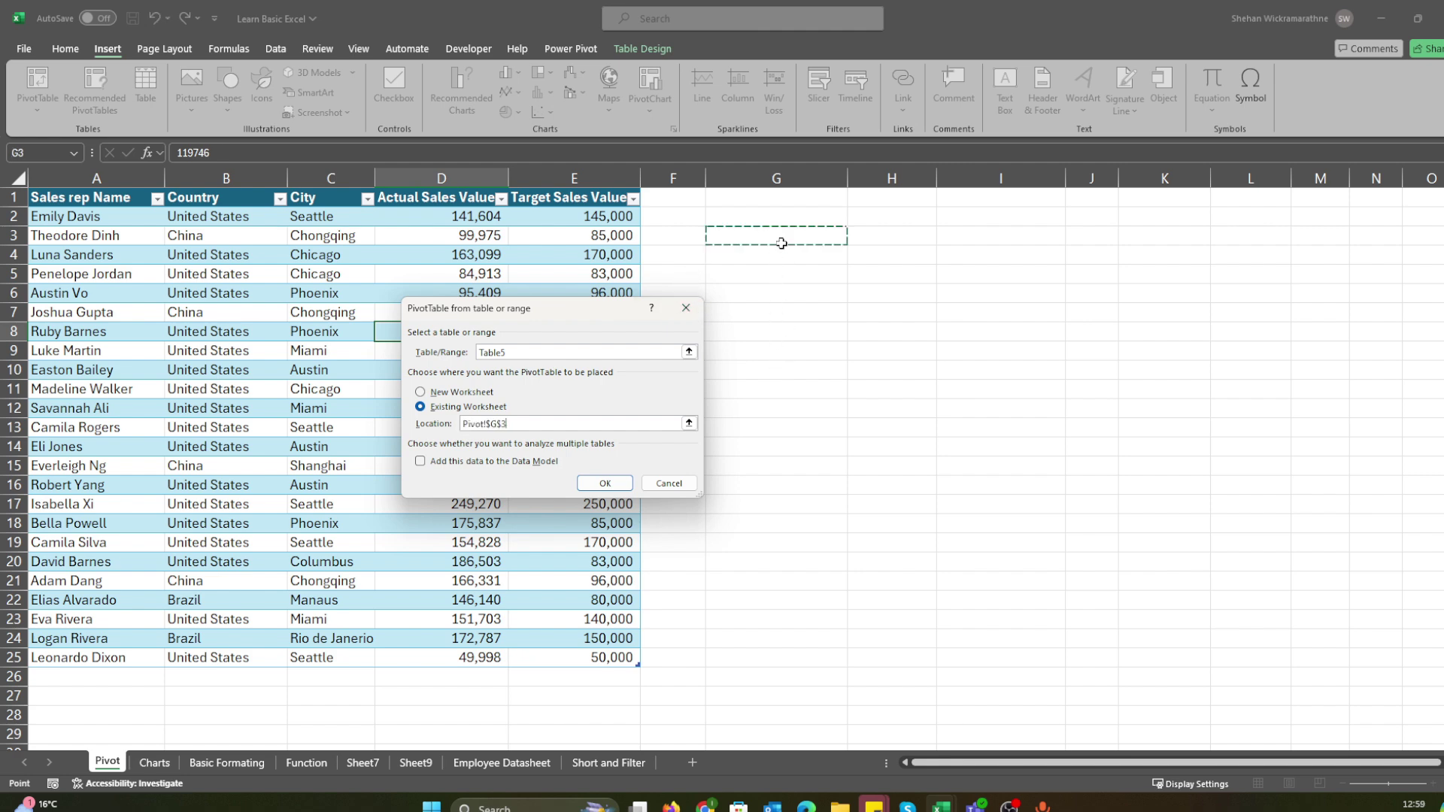
left_click(604, 483)
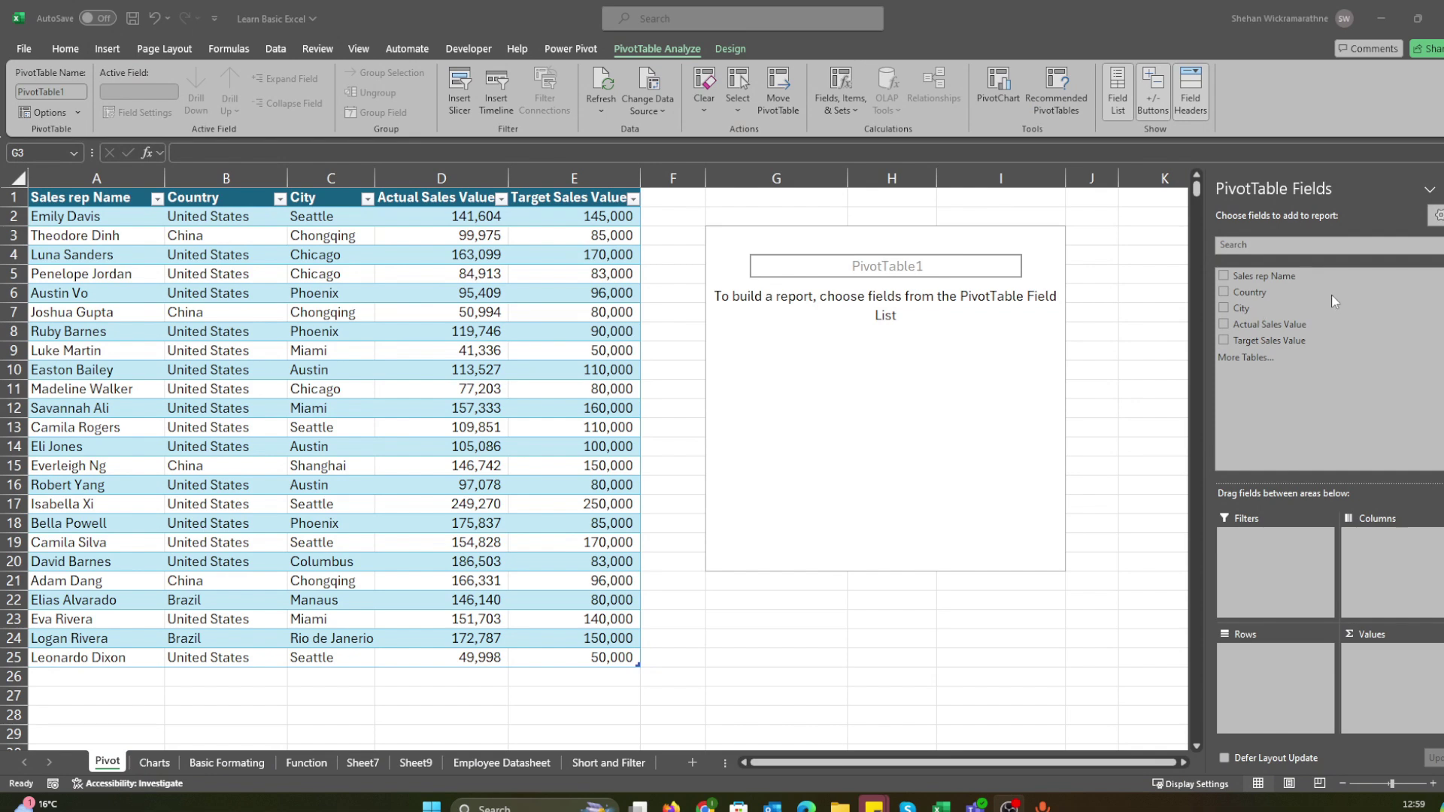
Add Sales rep Name as the PivotTable's row field and Actual Sales Value as its summed value field.
left_click(1250, 276)
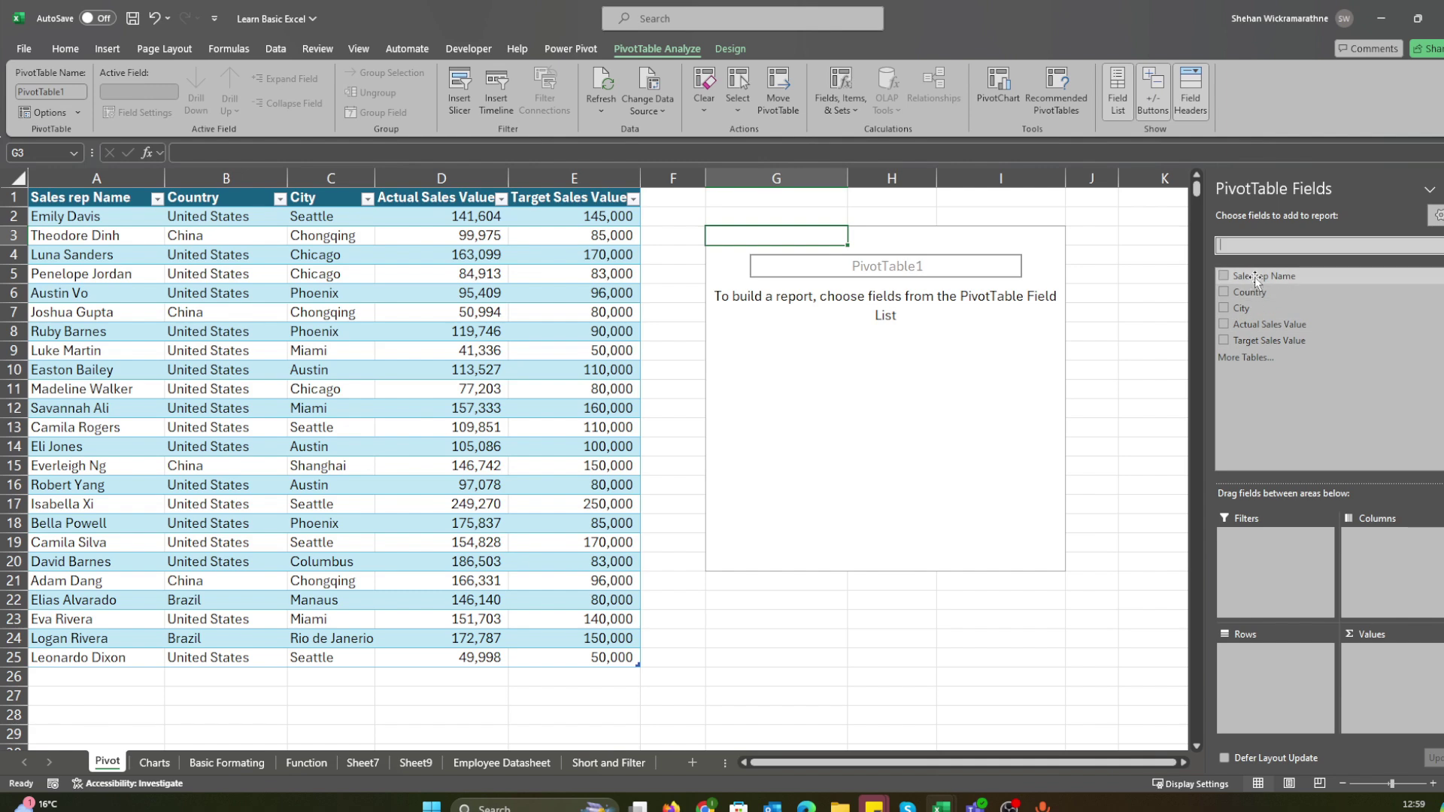
left_click_drag(1255, 279, 1286, 695)
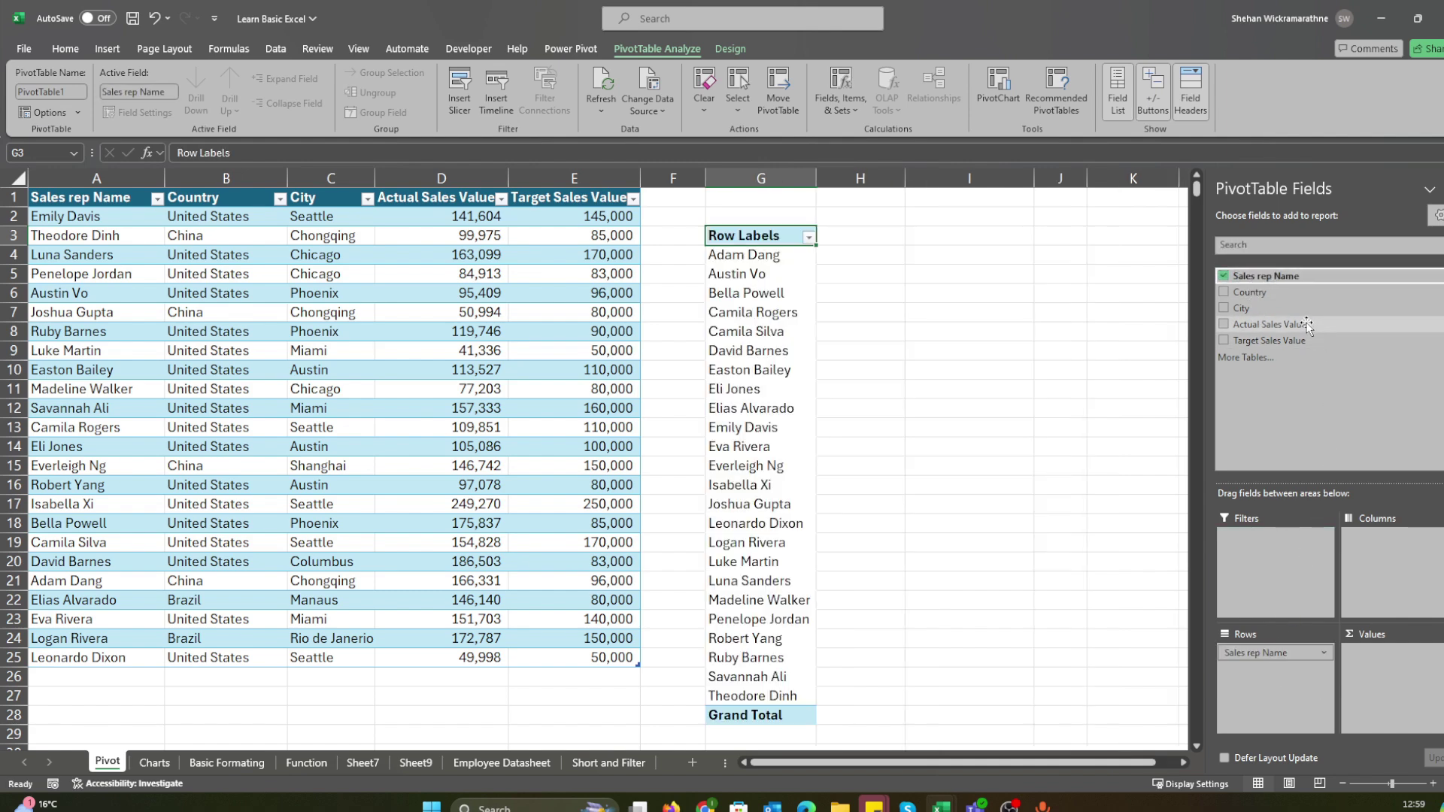
left_click_drag(1308, 327, 1391, 683)
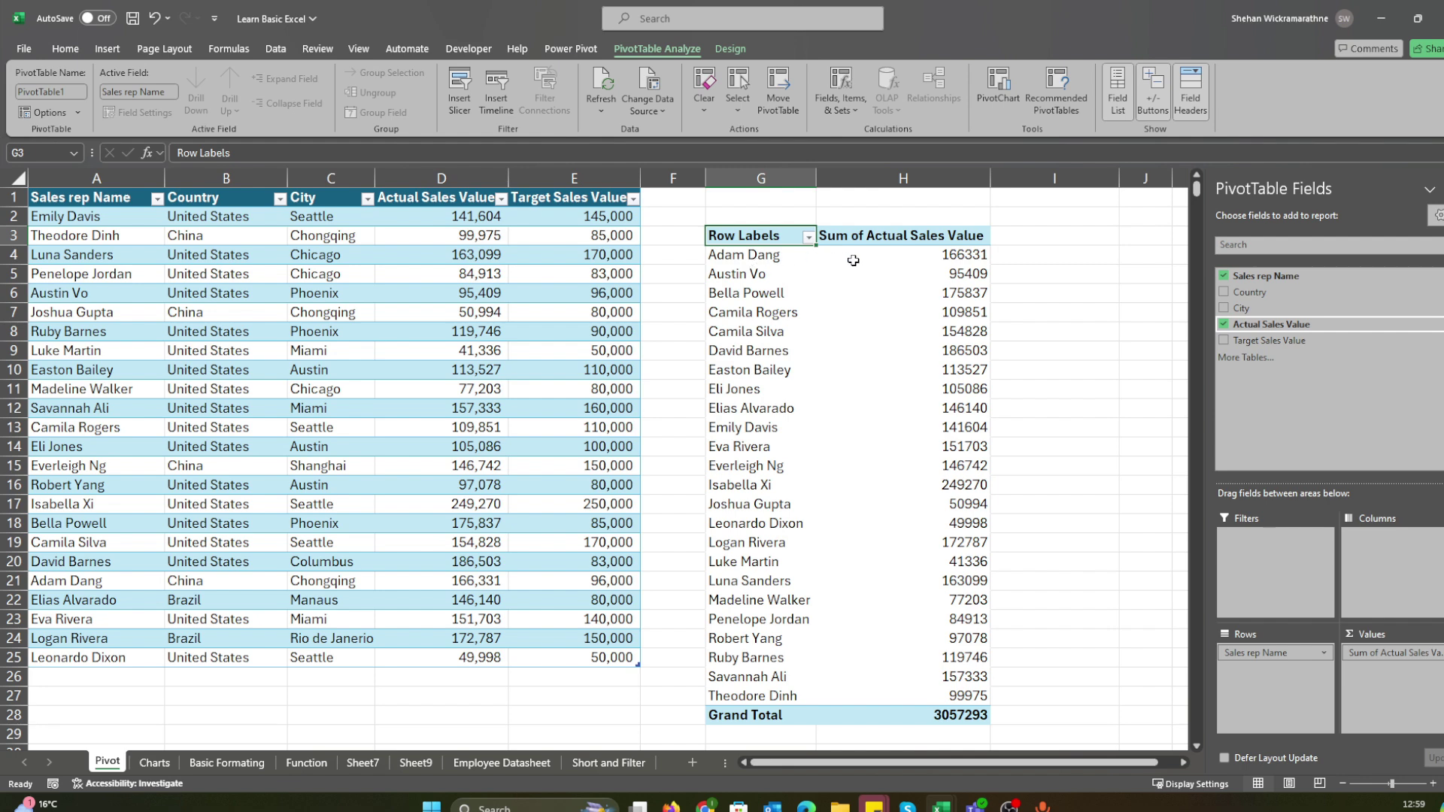
In the value field settings of Sum of Actual Sales Value, choose the Currency category as the number format.
mouse_move(896, 256)
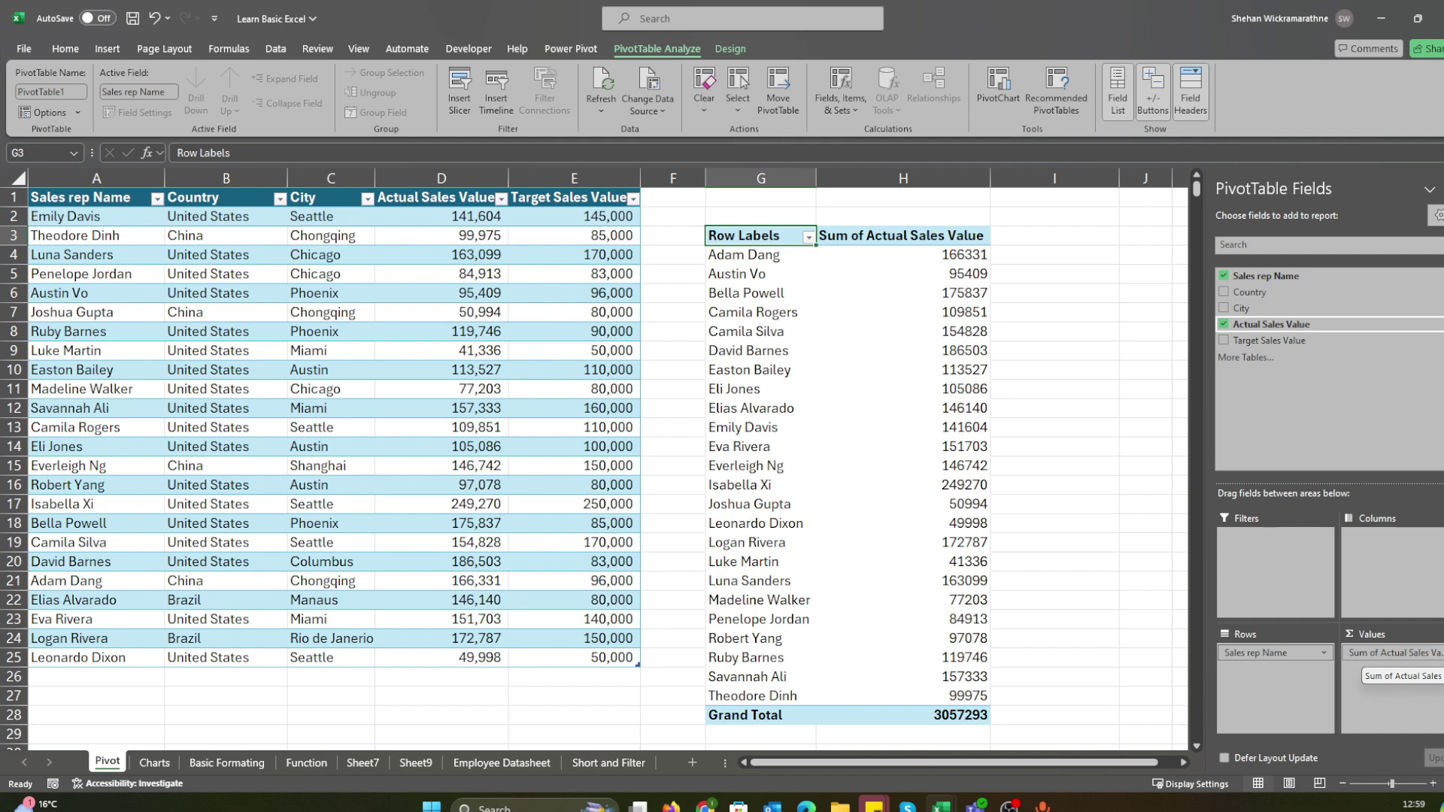
left_click(1384, 653)
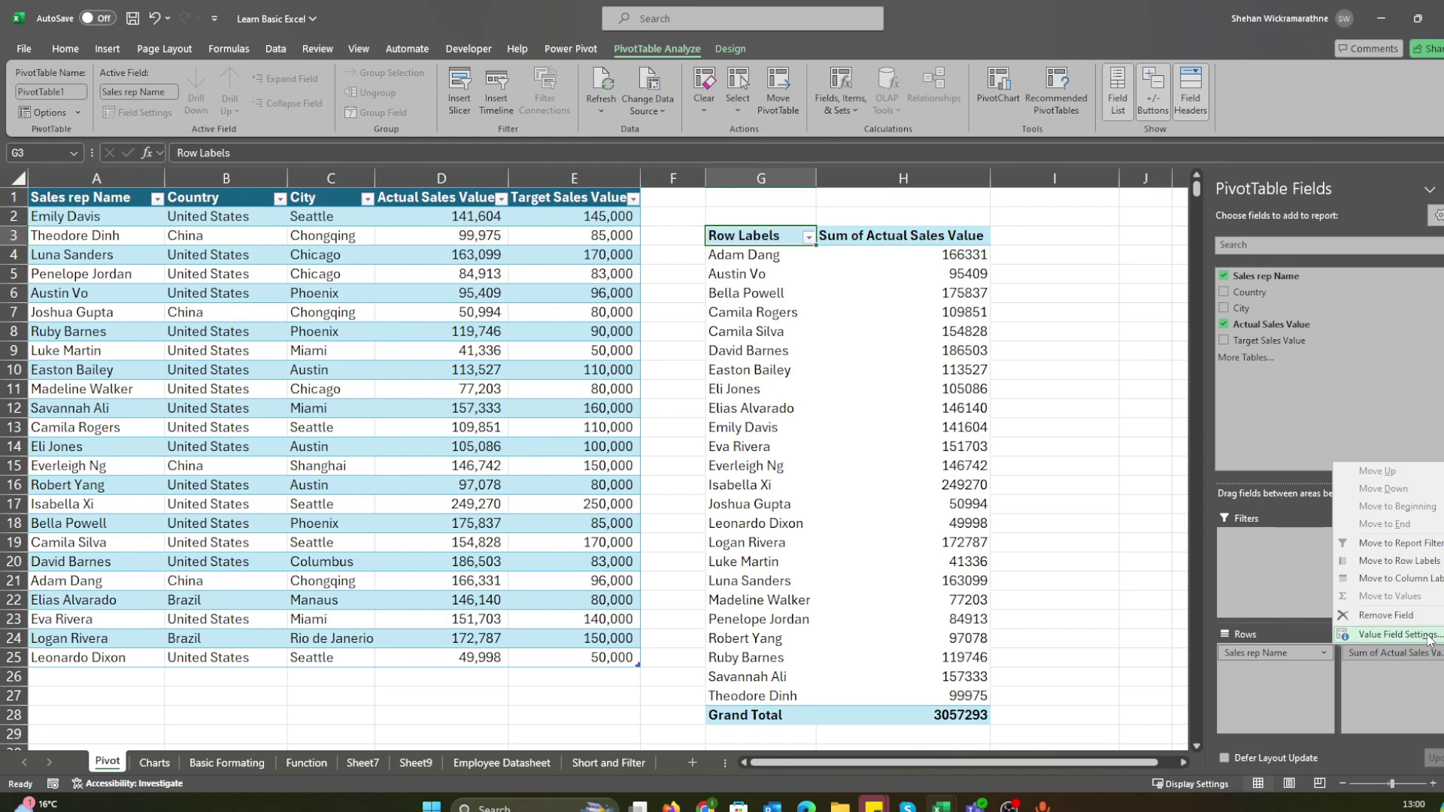
left_click(1396, 635)
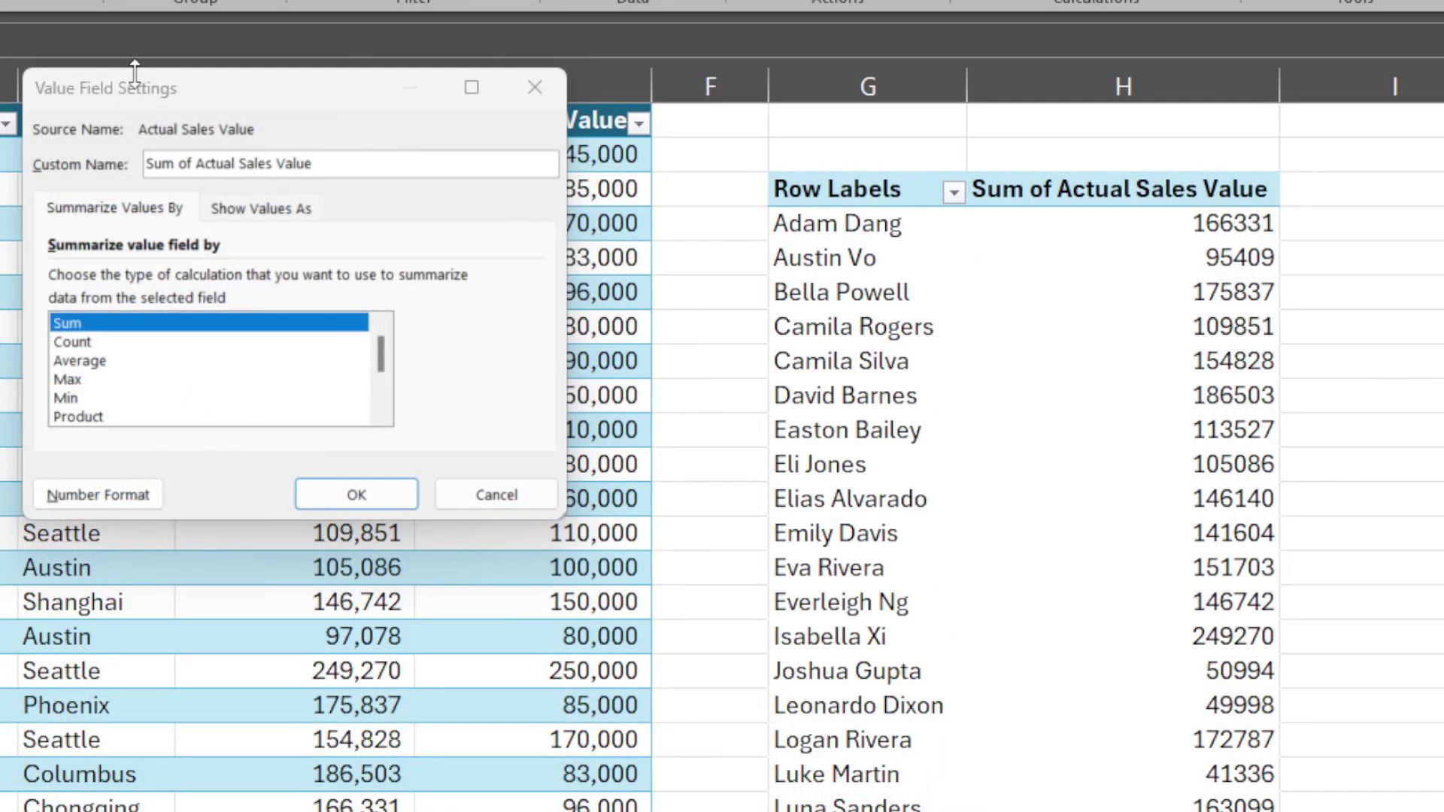
left_click_drag(259, 96, 619, 338)
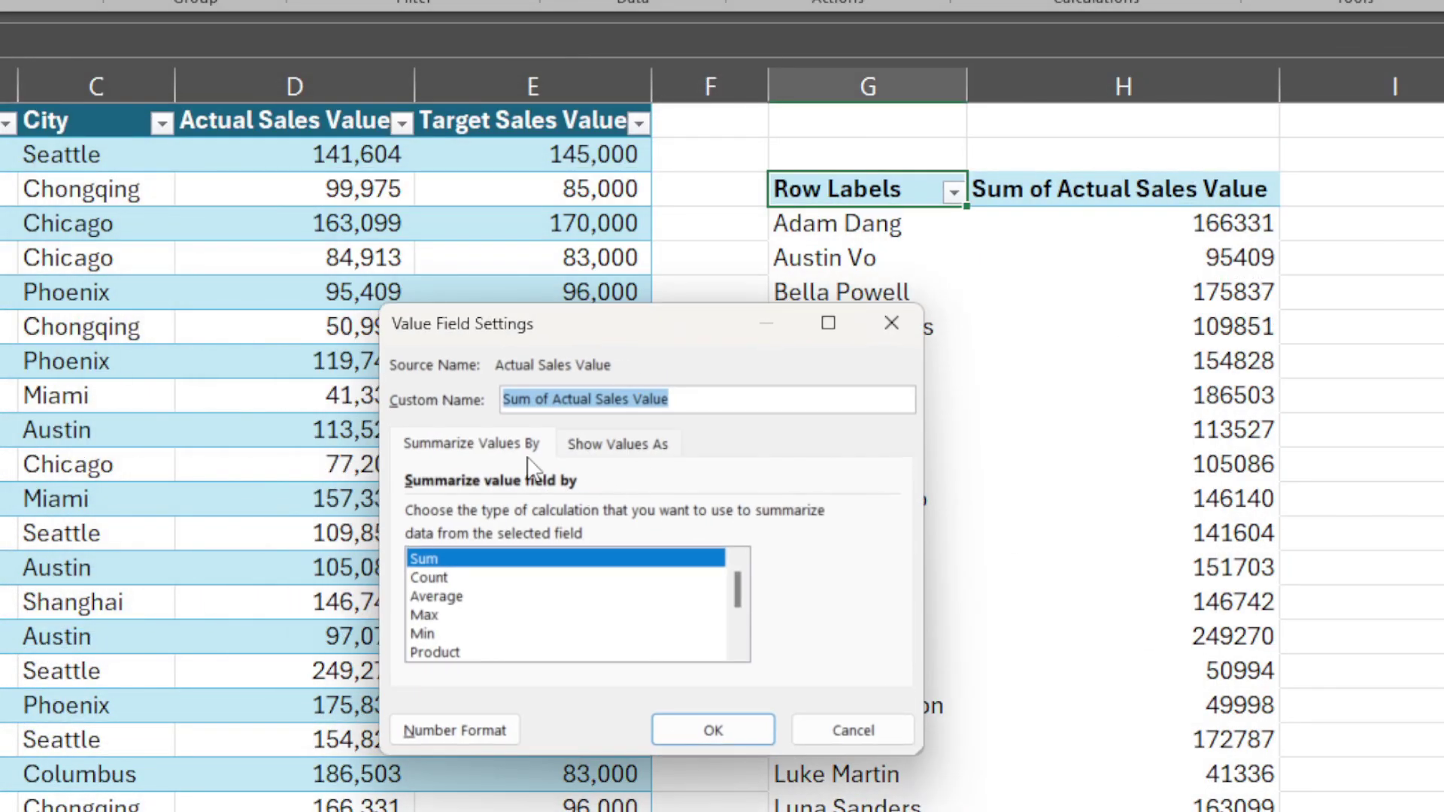
left_click(470, 731)
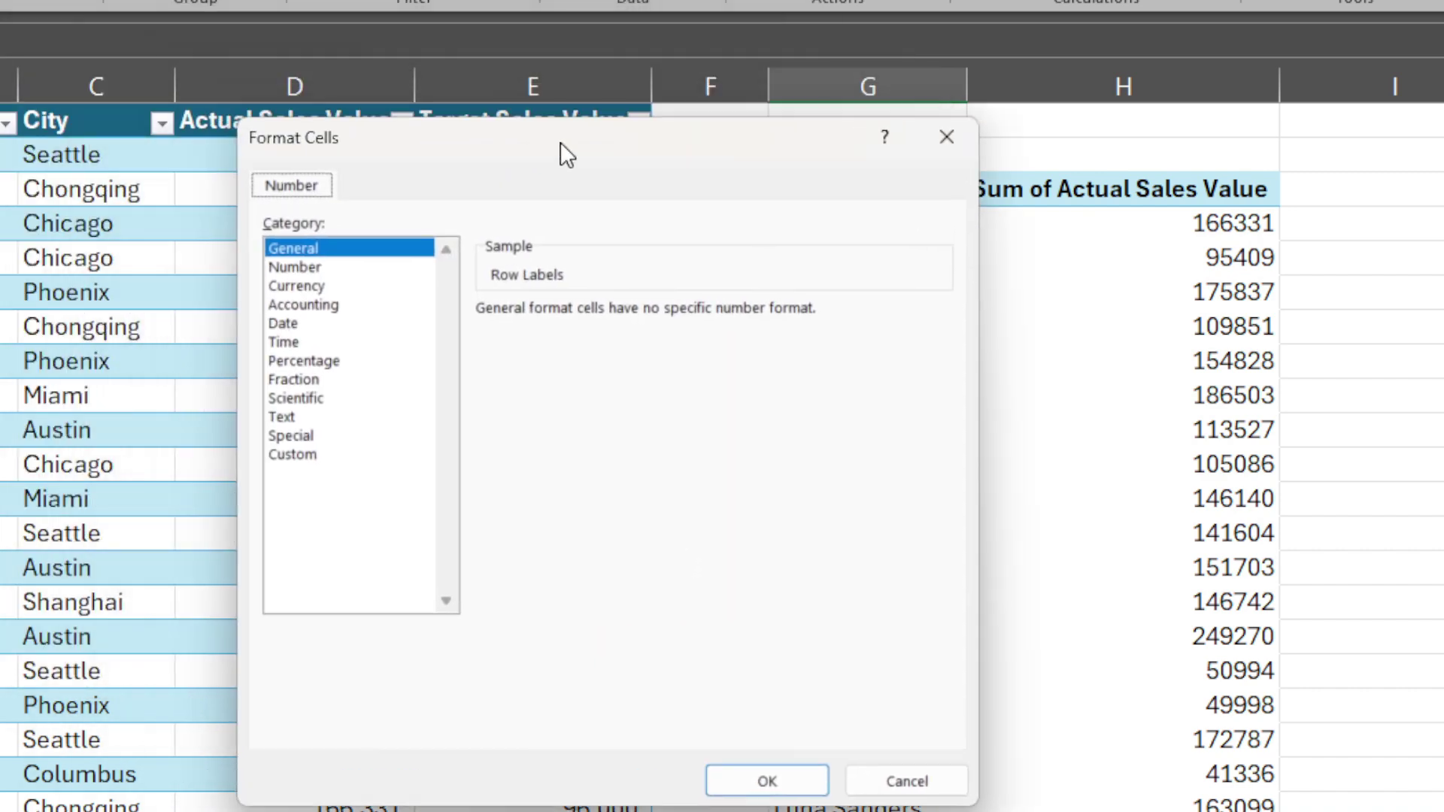
left_click_drag(252, 0, 567, 138)
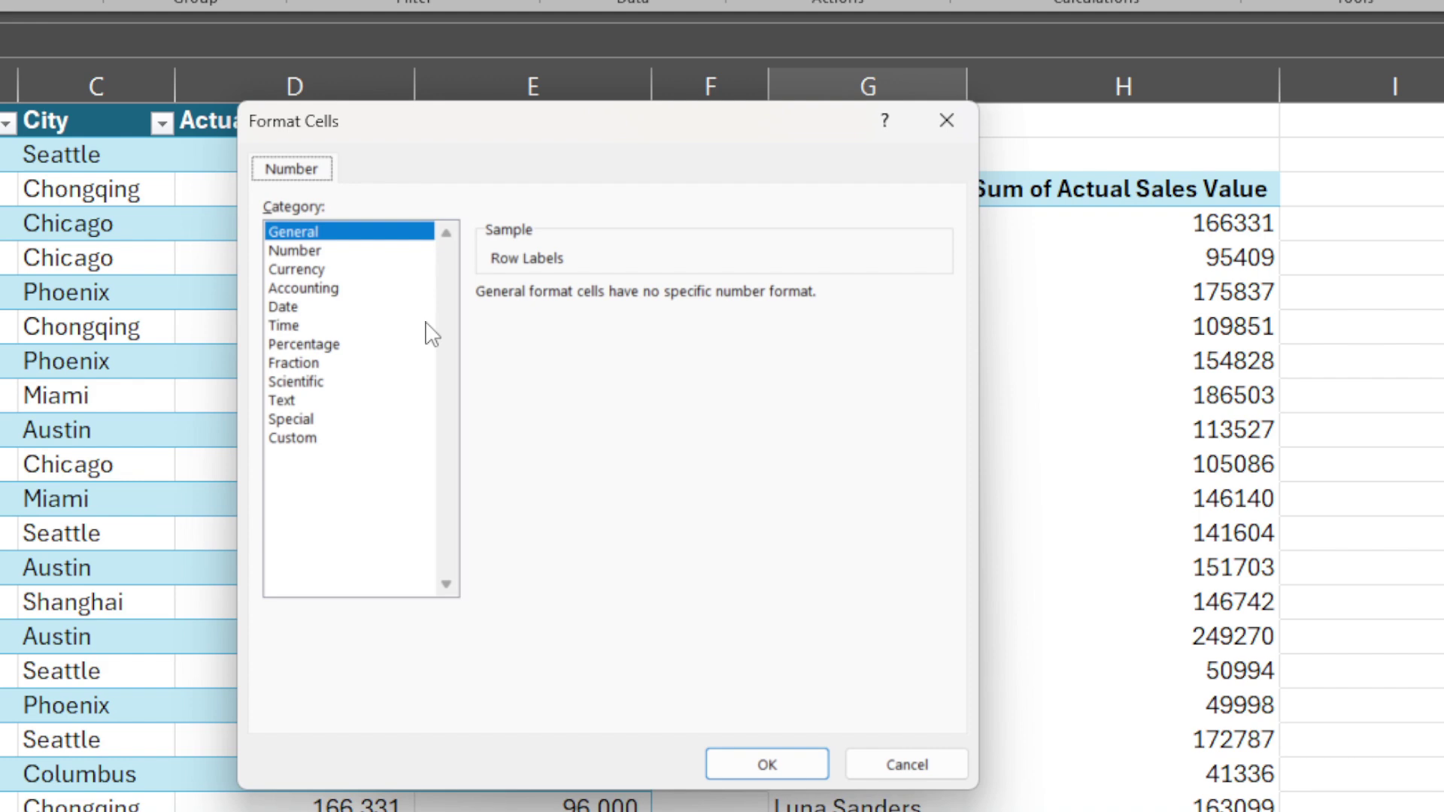
left_click(322, 271)
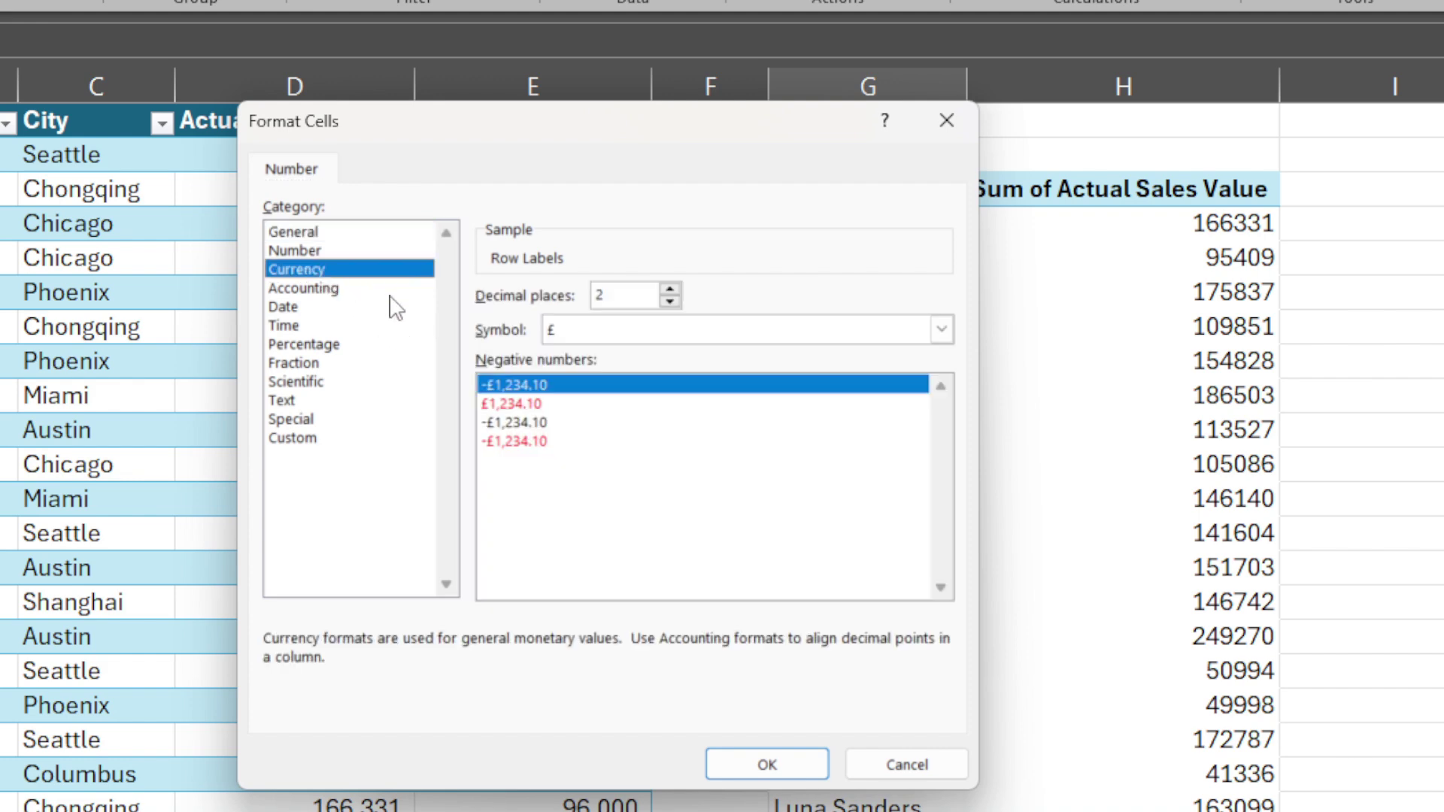
Set the currency symbol to LKR and apply the format to the Sum of Actual Sales Value field.
left_click(791, 335)
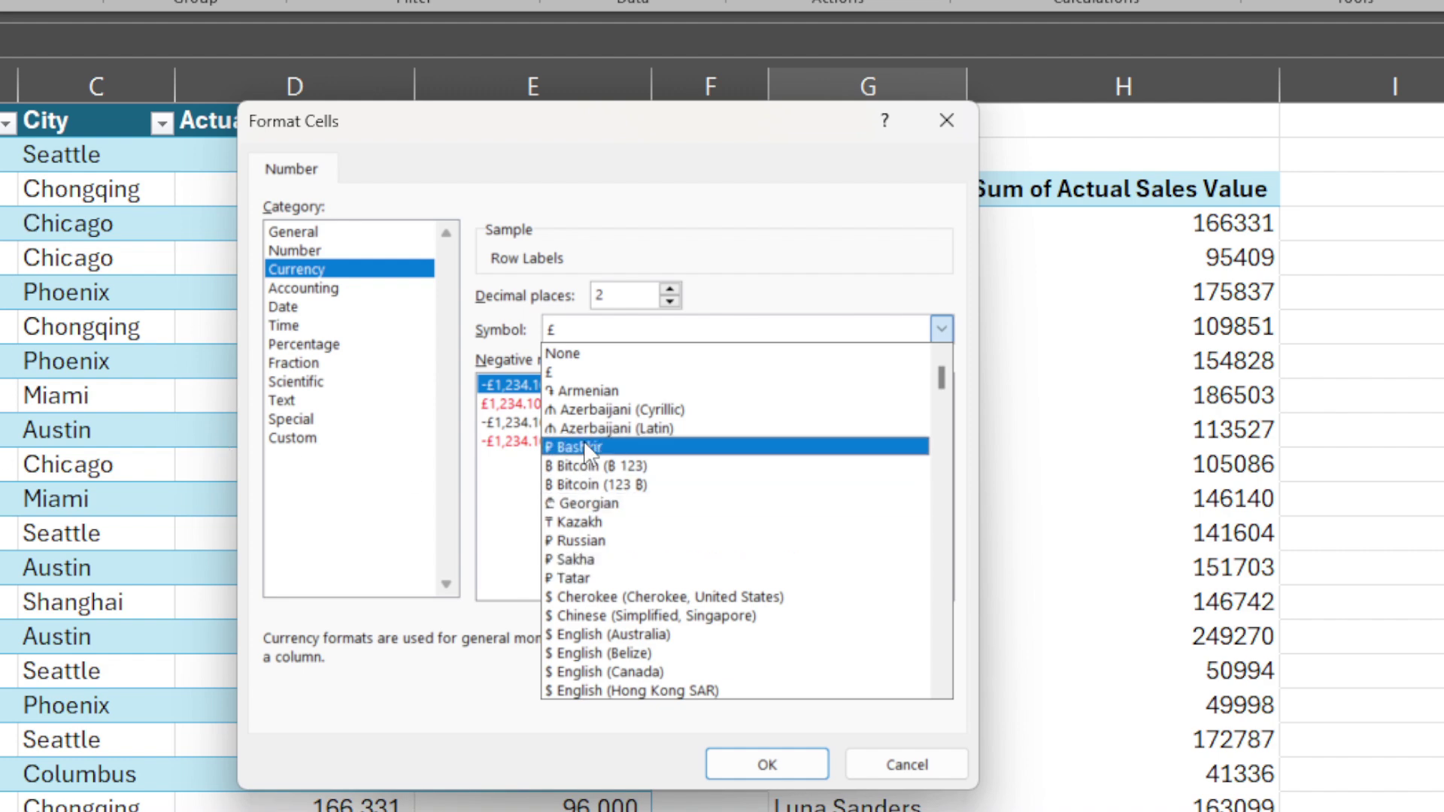
key("l")
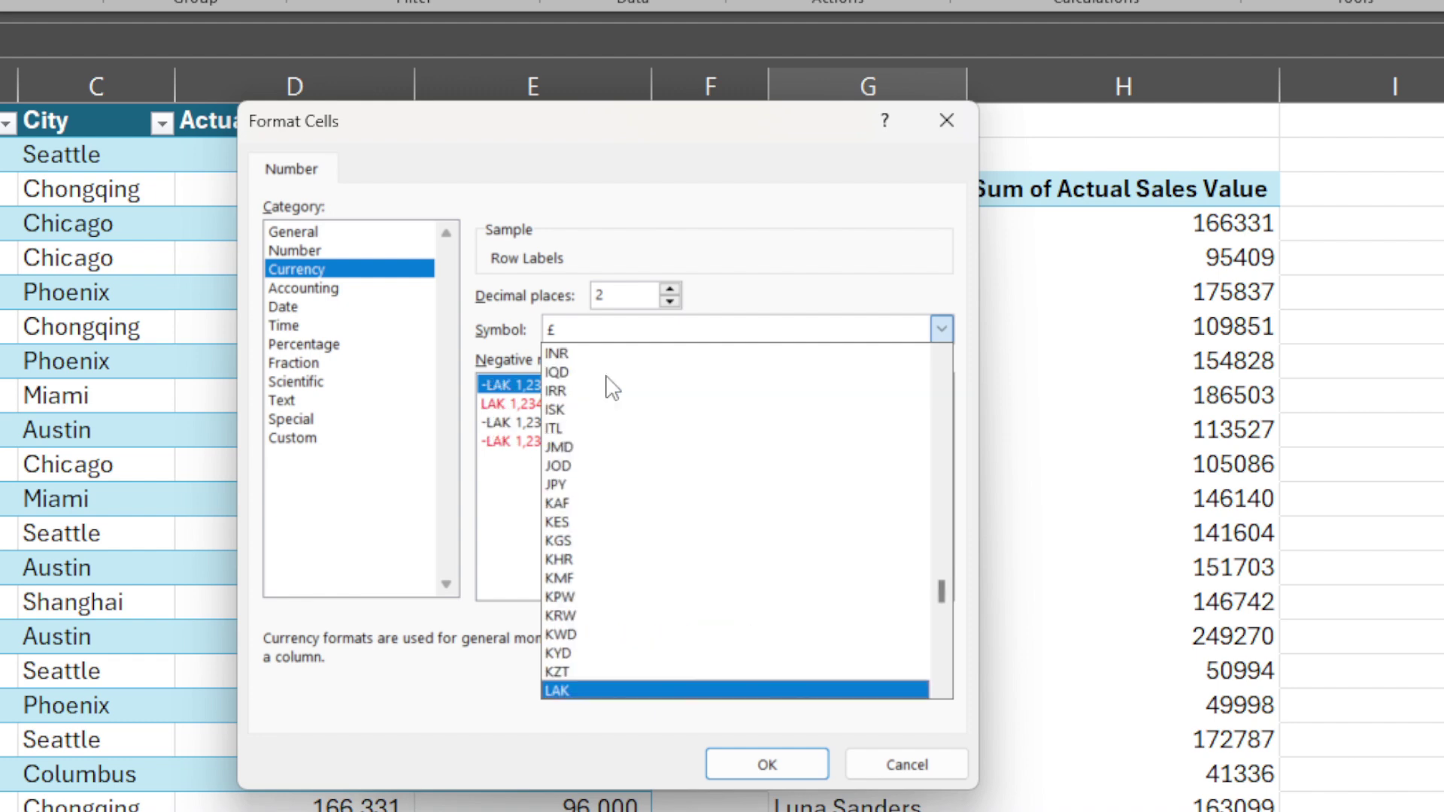
key("l")
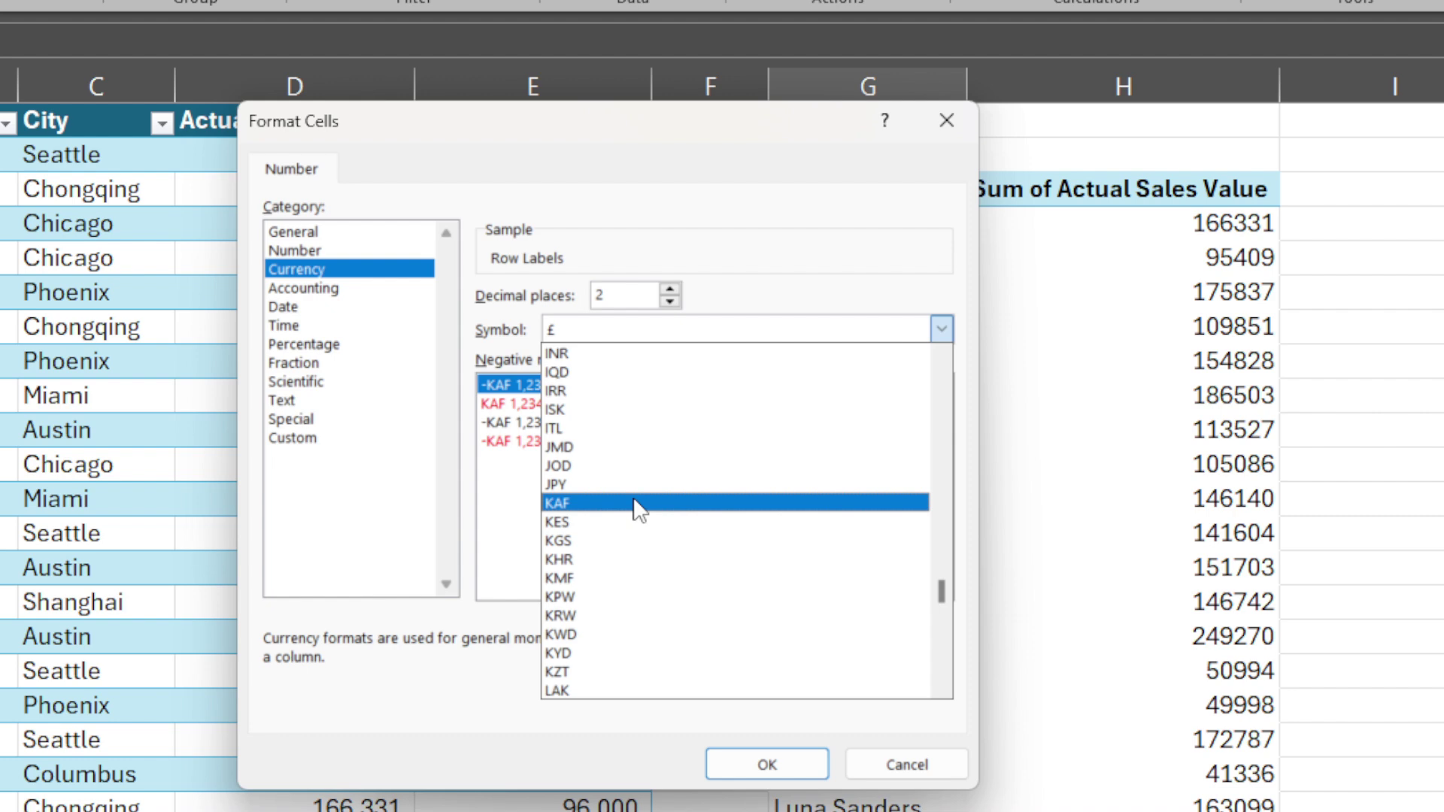
key("l")
key("k")
key("r")
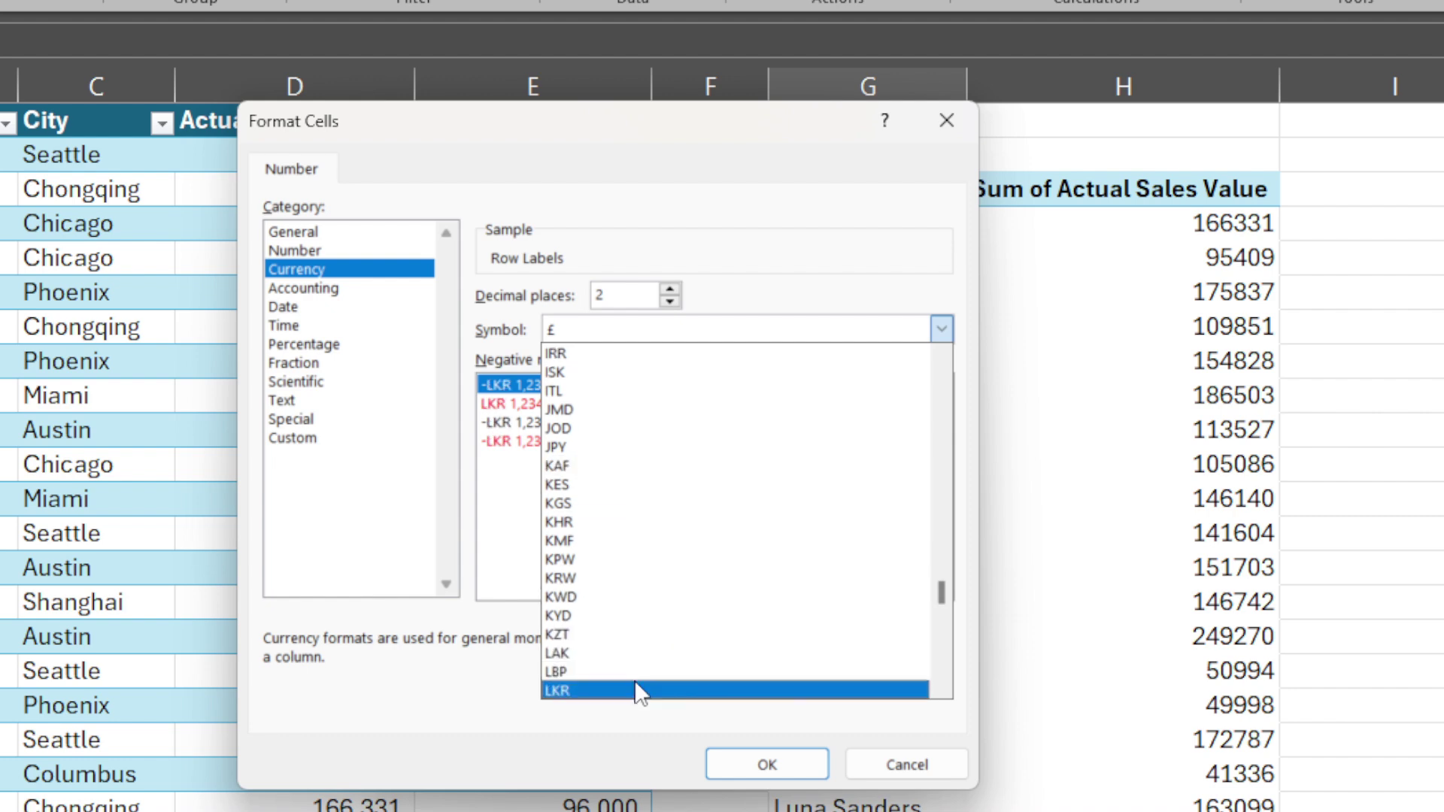
left_click(638, 690)
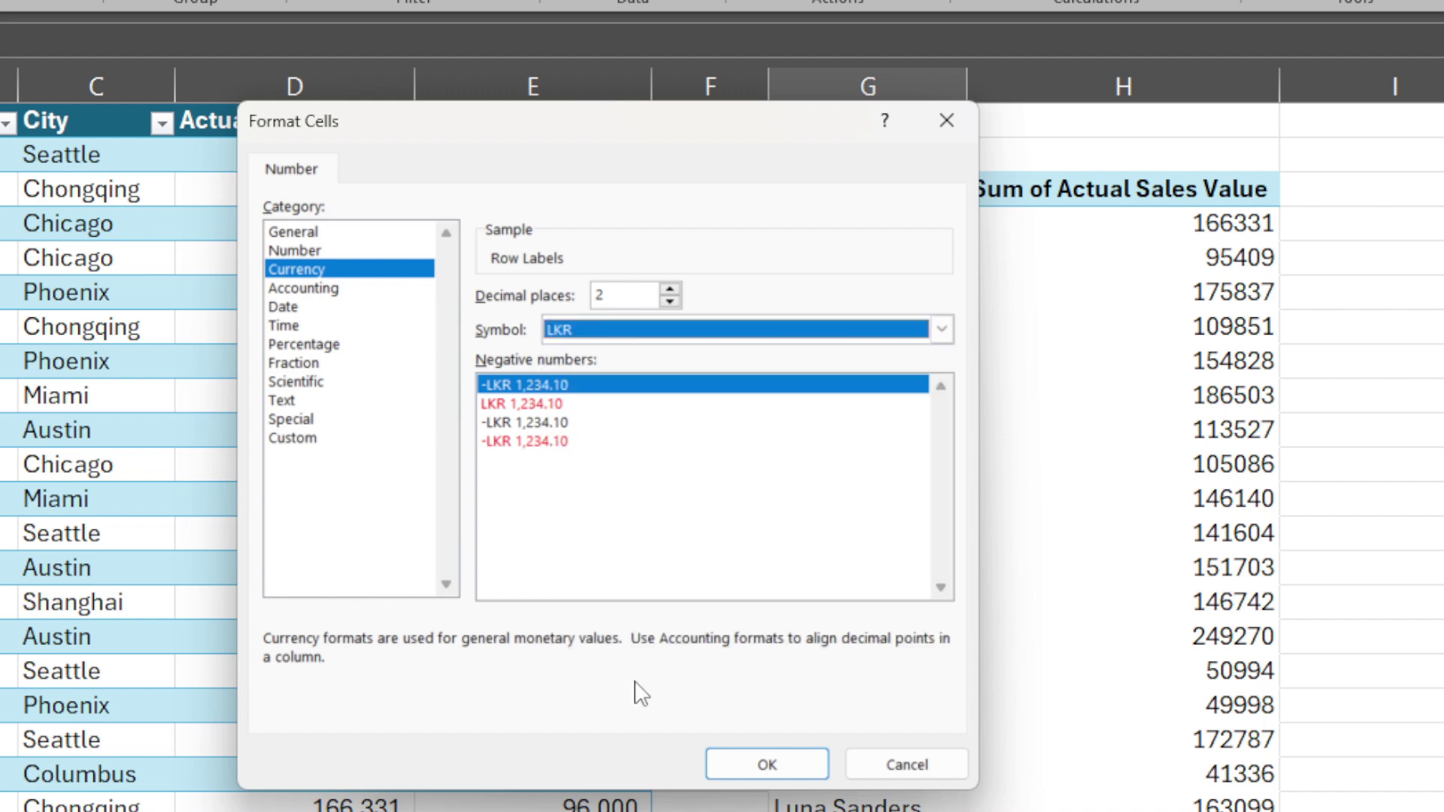
left_click(726, 761)
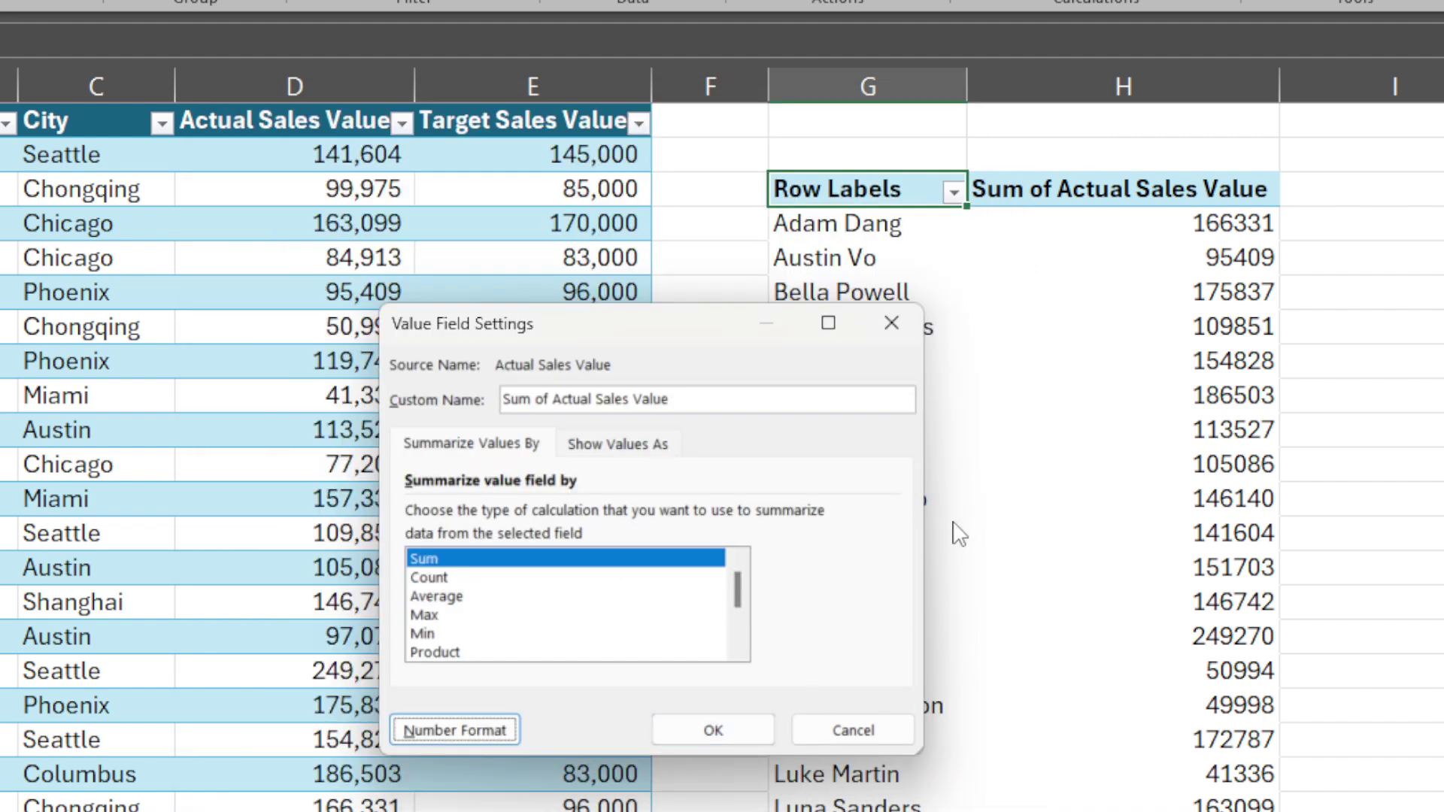
left_click(713, 730)
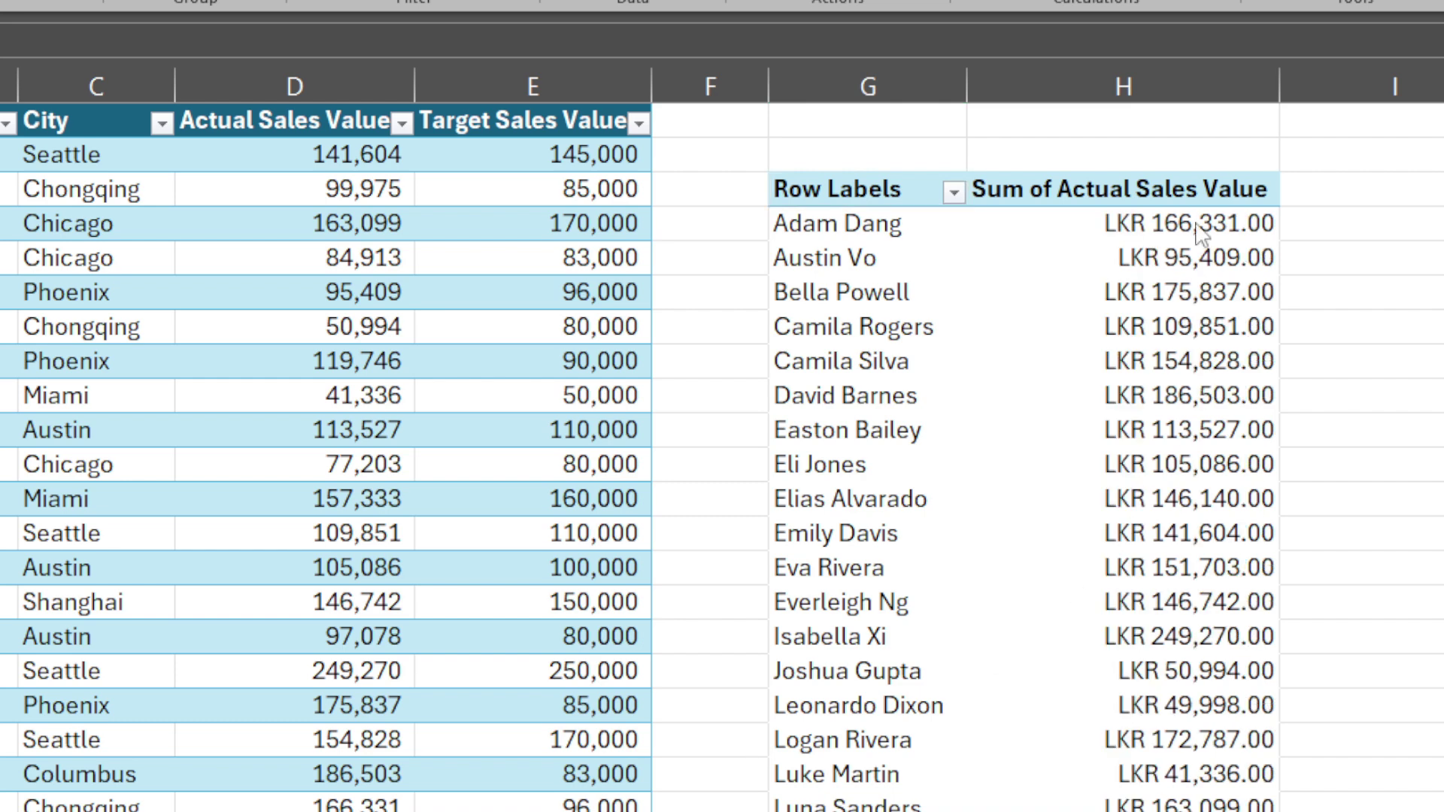
left_click(1218, 223)
key("ctrl+shift+Down")
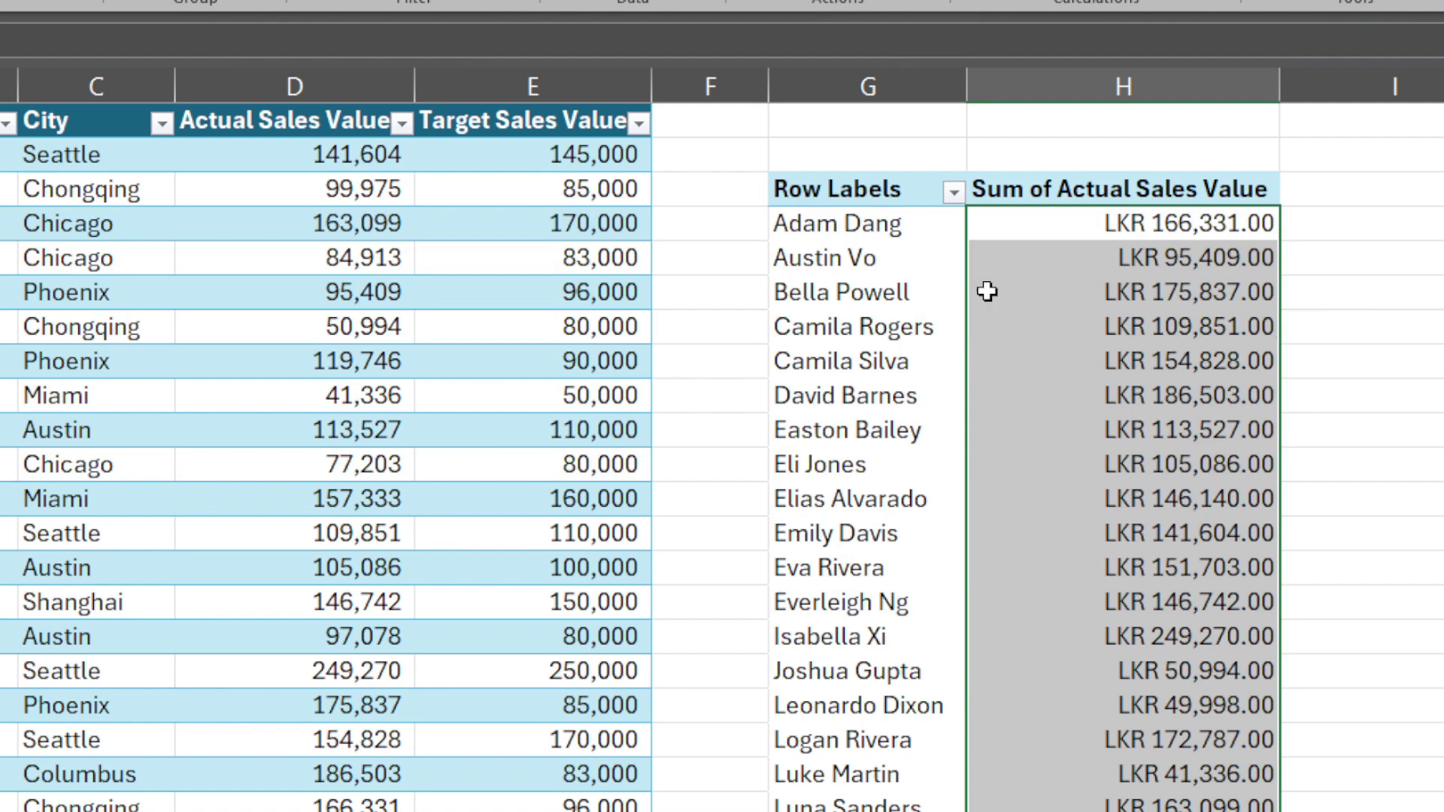
left_click(1158, 256)
key("shift+Down")
left_click_drag(1158, 224, 1150, 811)
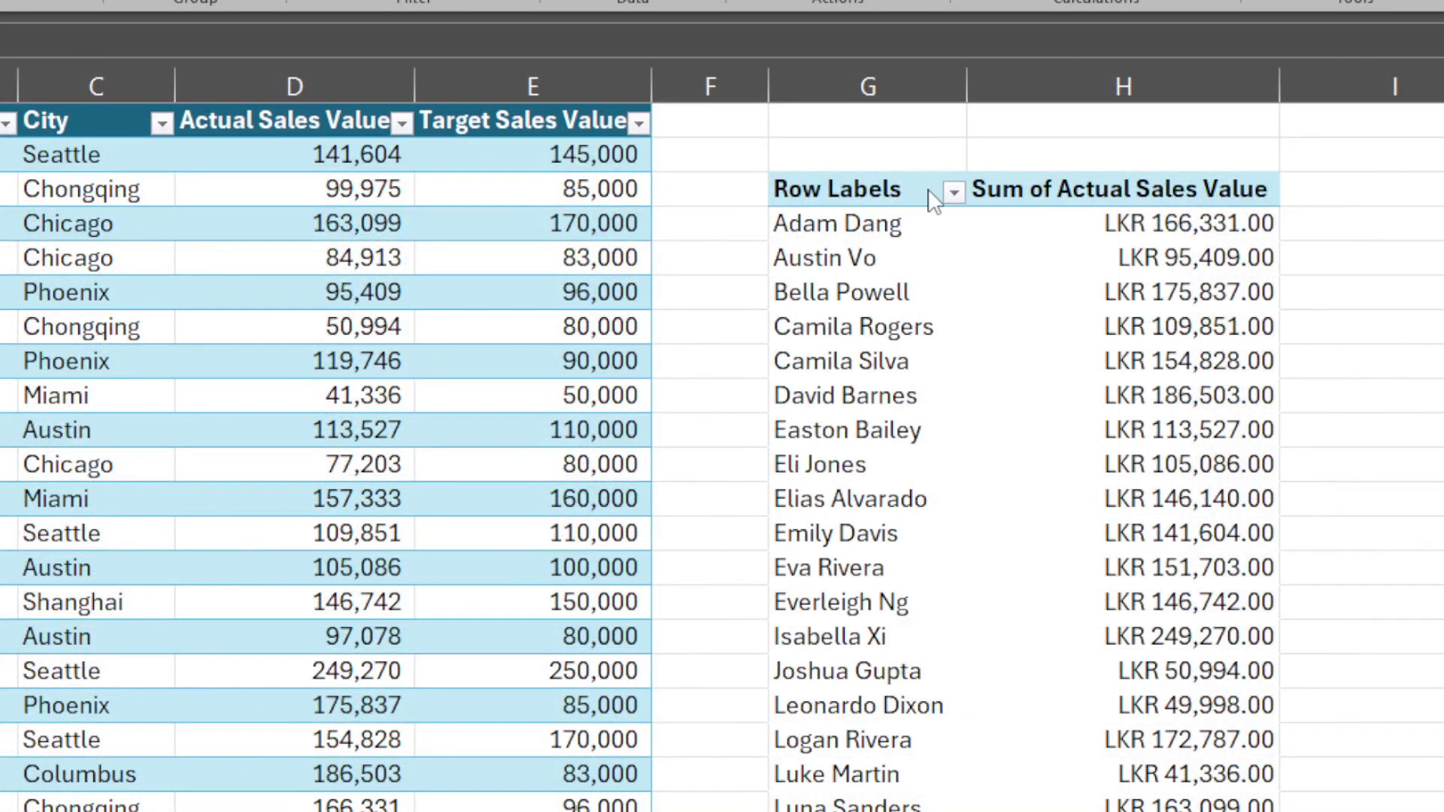
Open the additional sort options for the Sales rep Name row labels of the PivotTable.
left_click(949, 194)
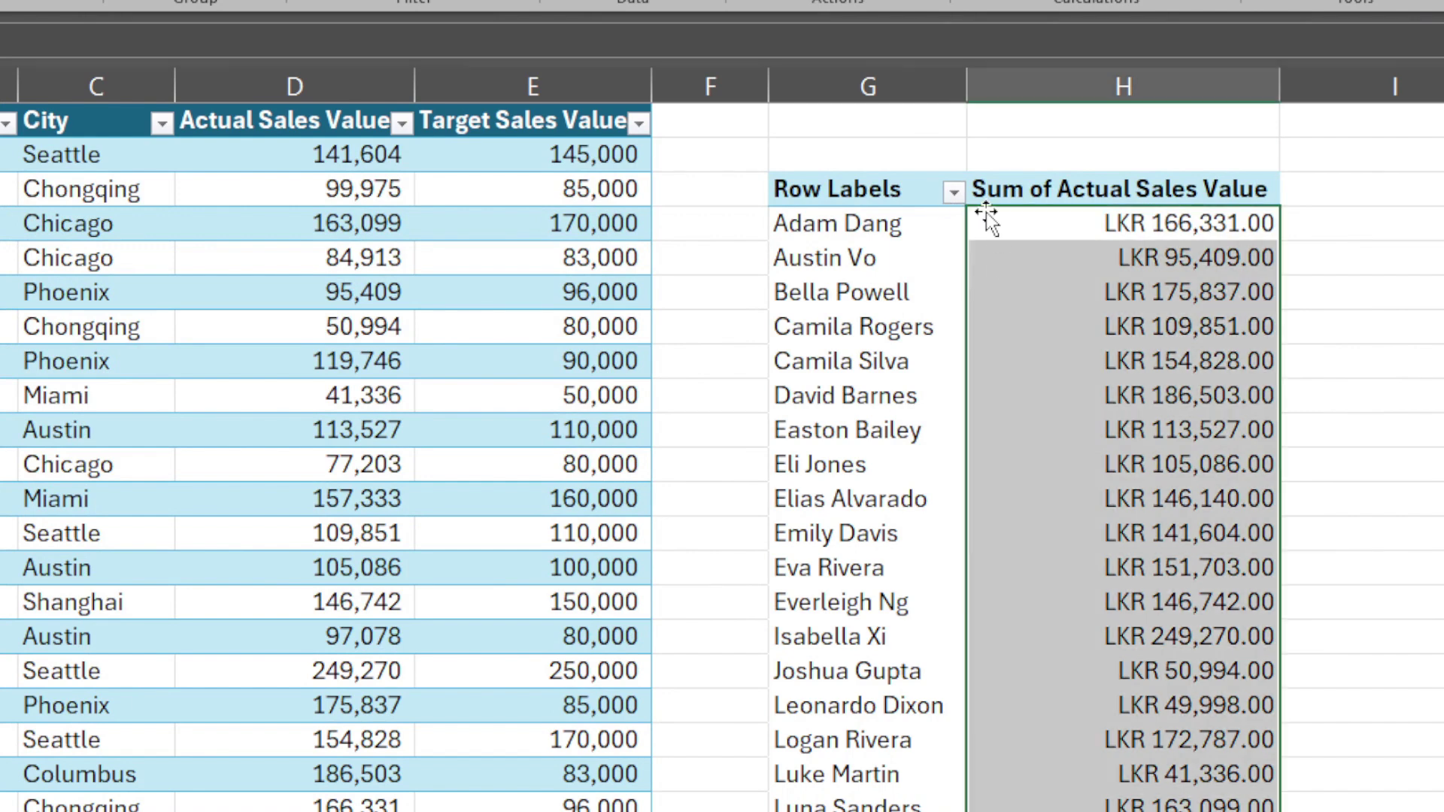
left_click(953, 195)
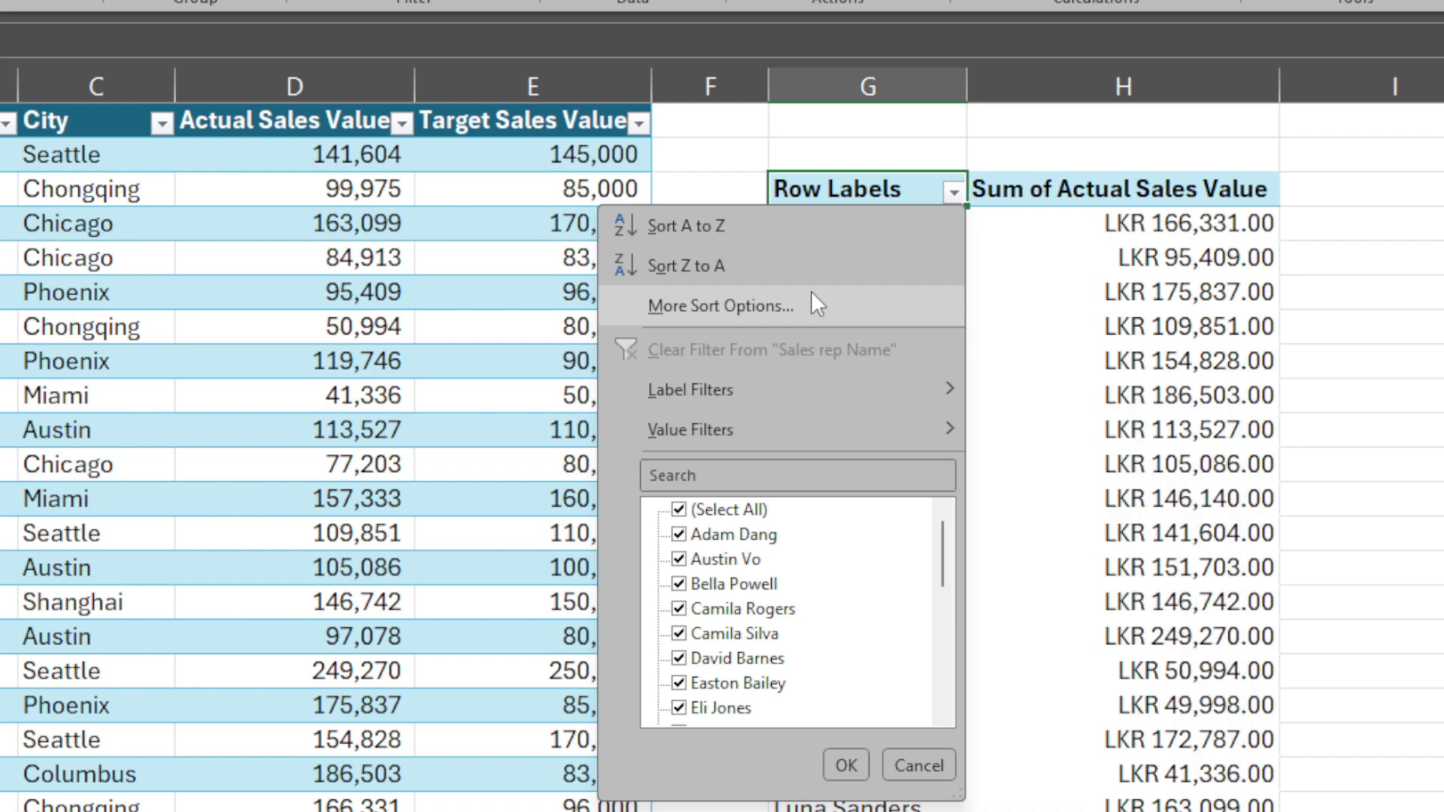
left_click(813, 303)
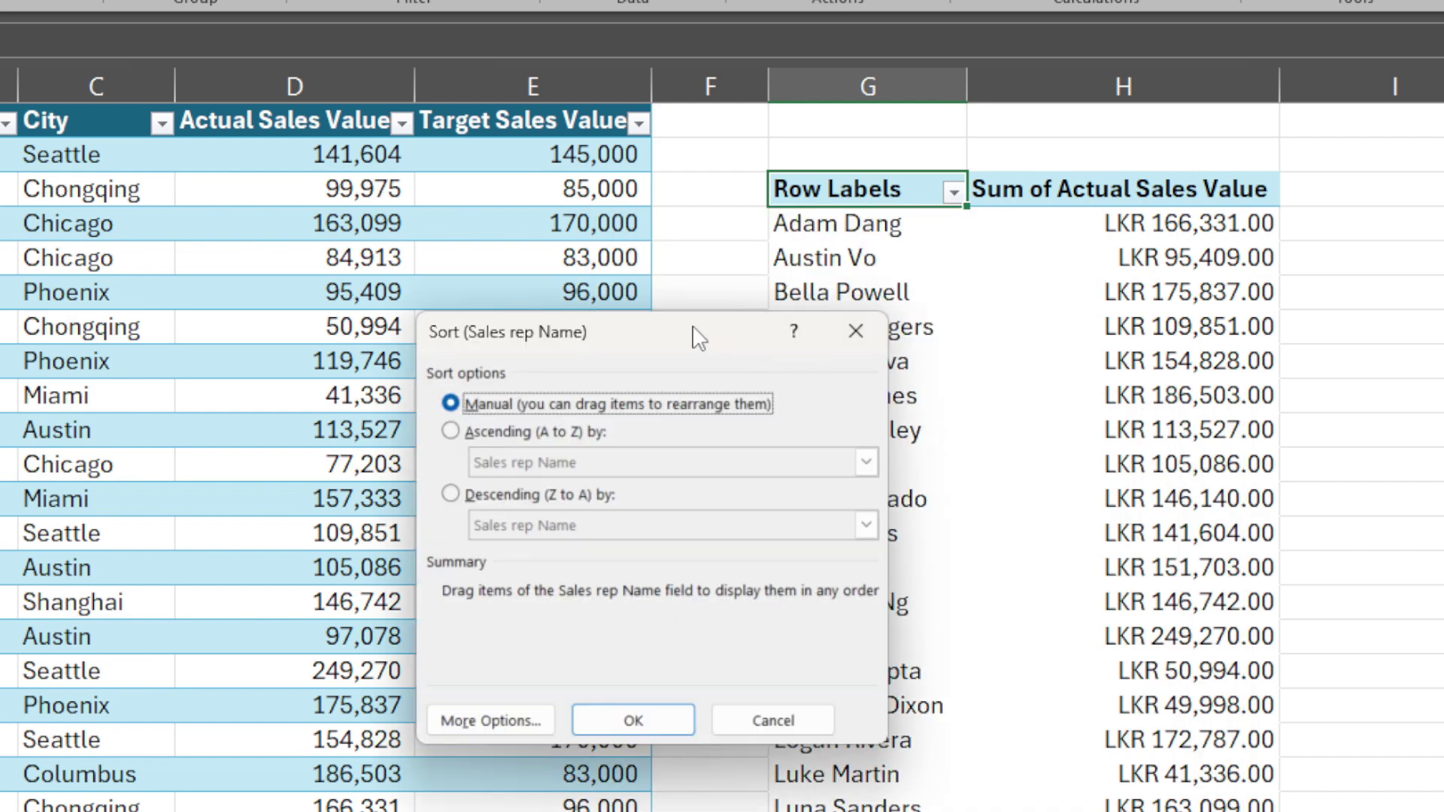
left_click_drag(696, 331, 786, 230)
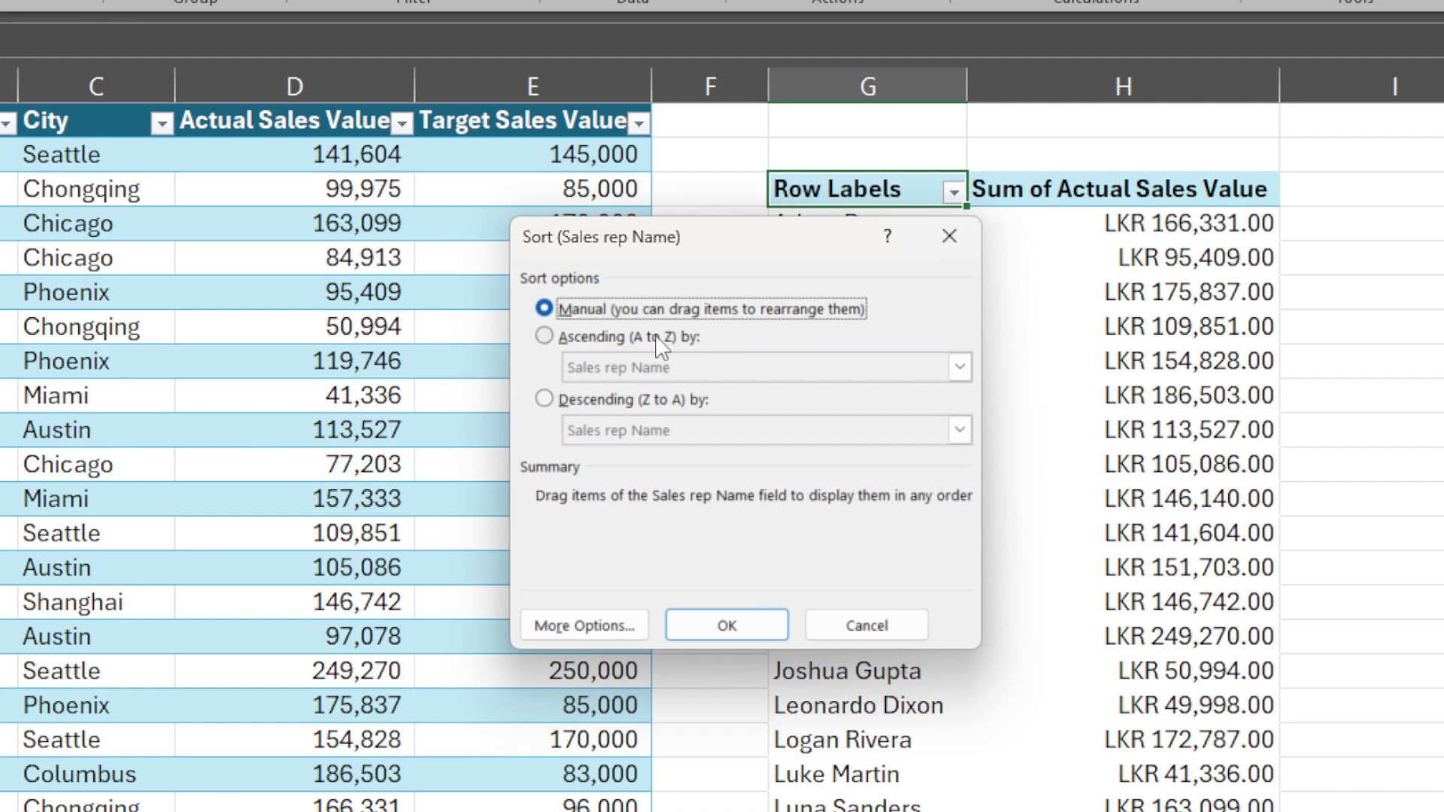
left_click(558, 342)
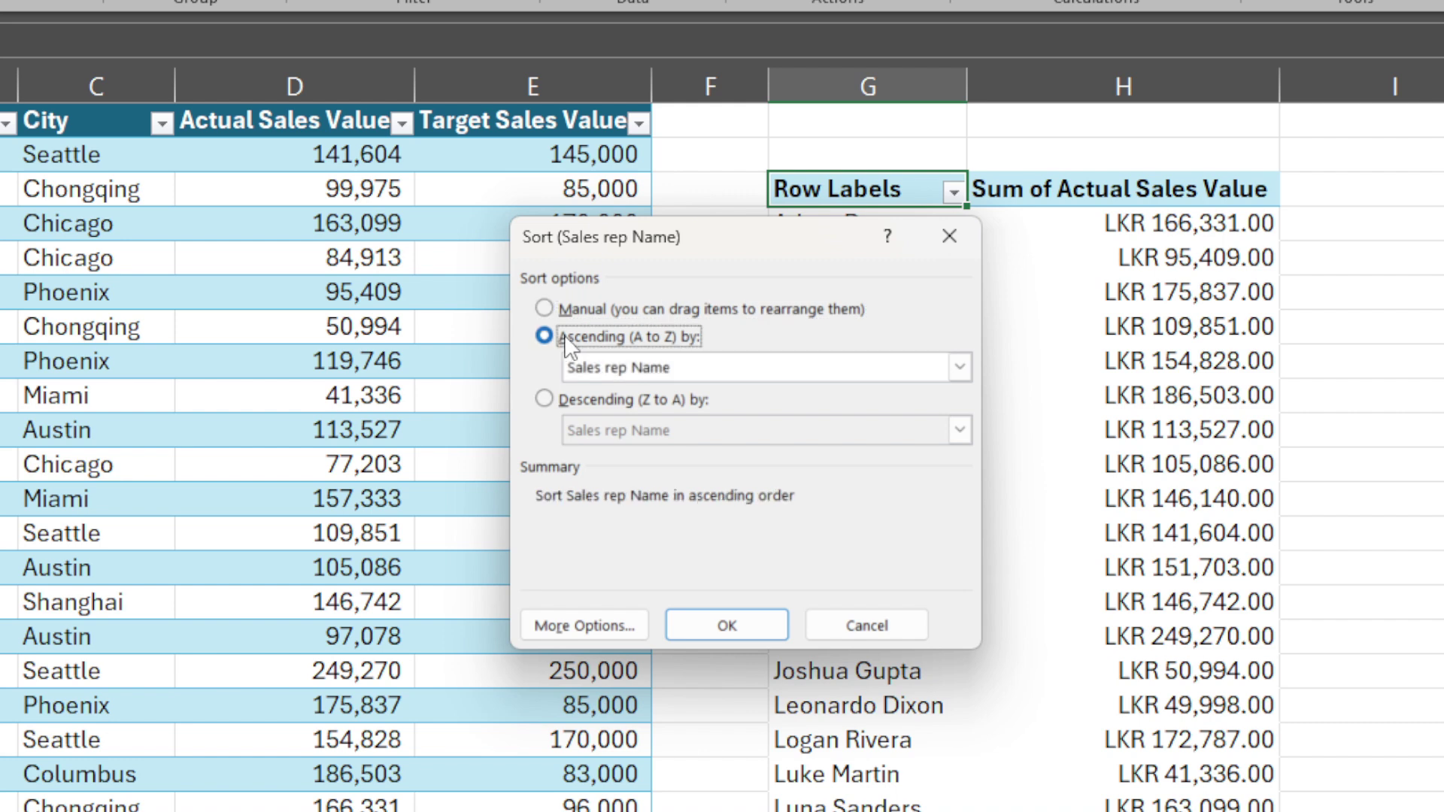
left_click(948, 371)
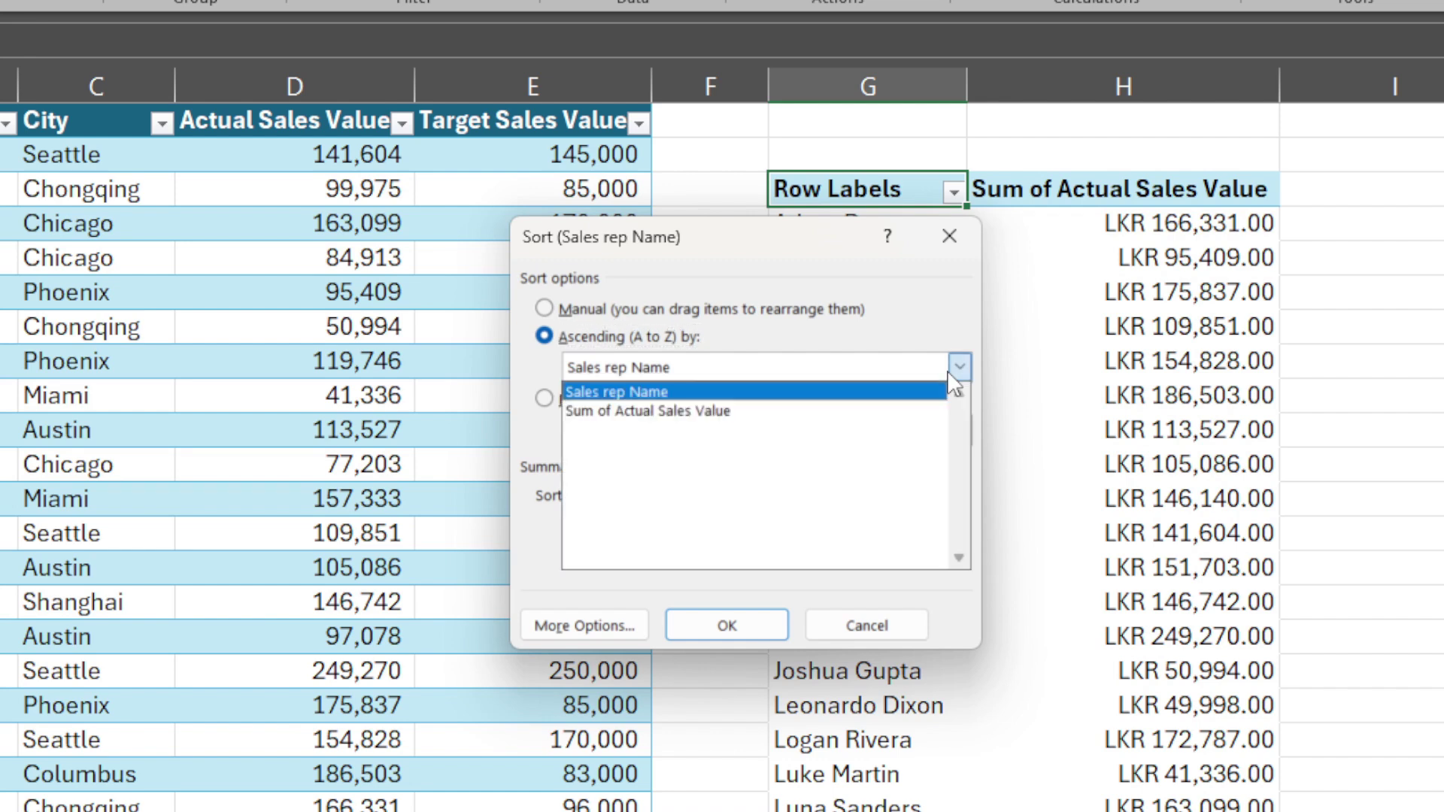
left_click(811, 392)
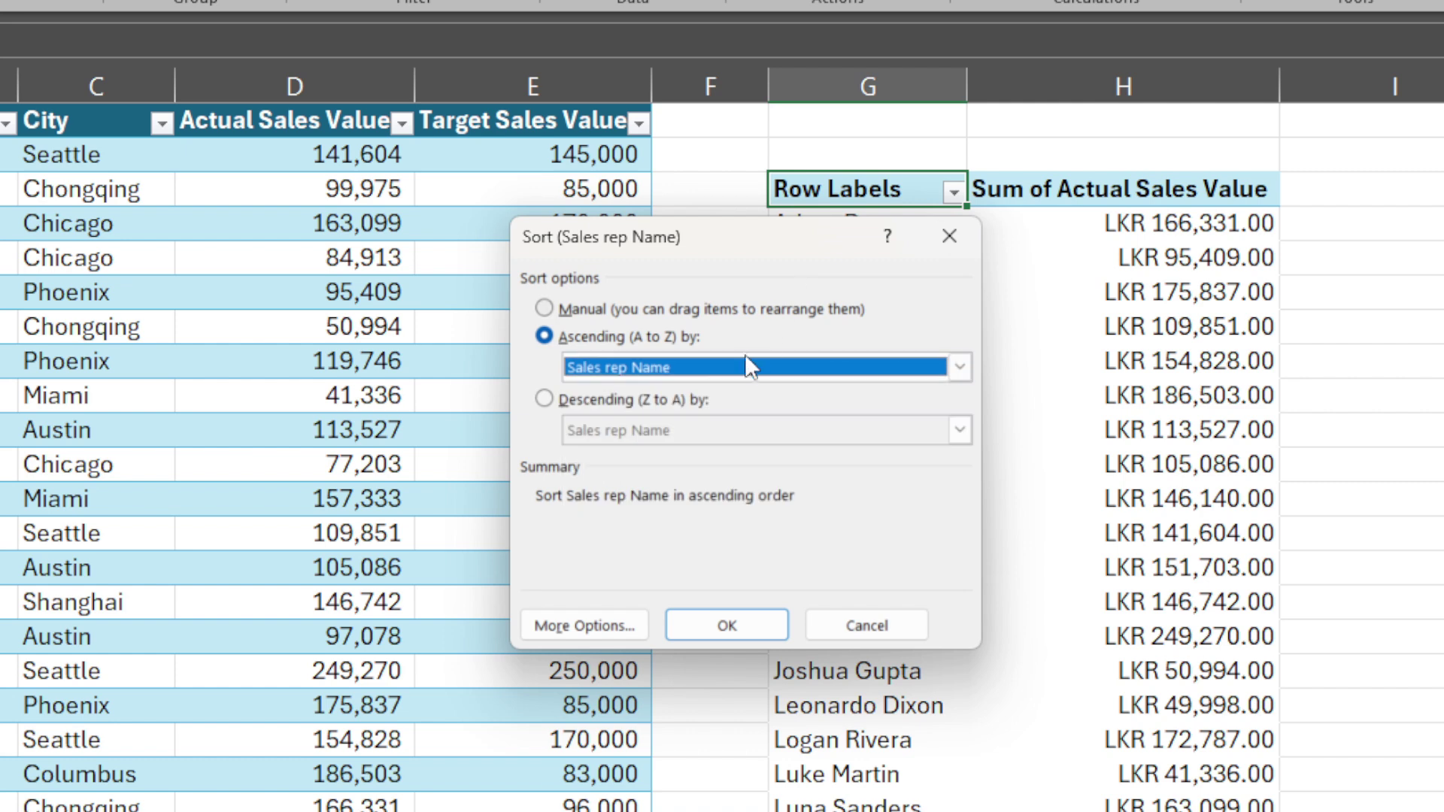
Sort the sales reps in descending order by Sum of Actual Sales Value.
left_click(544, 399)
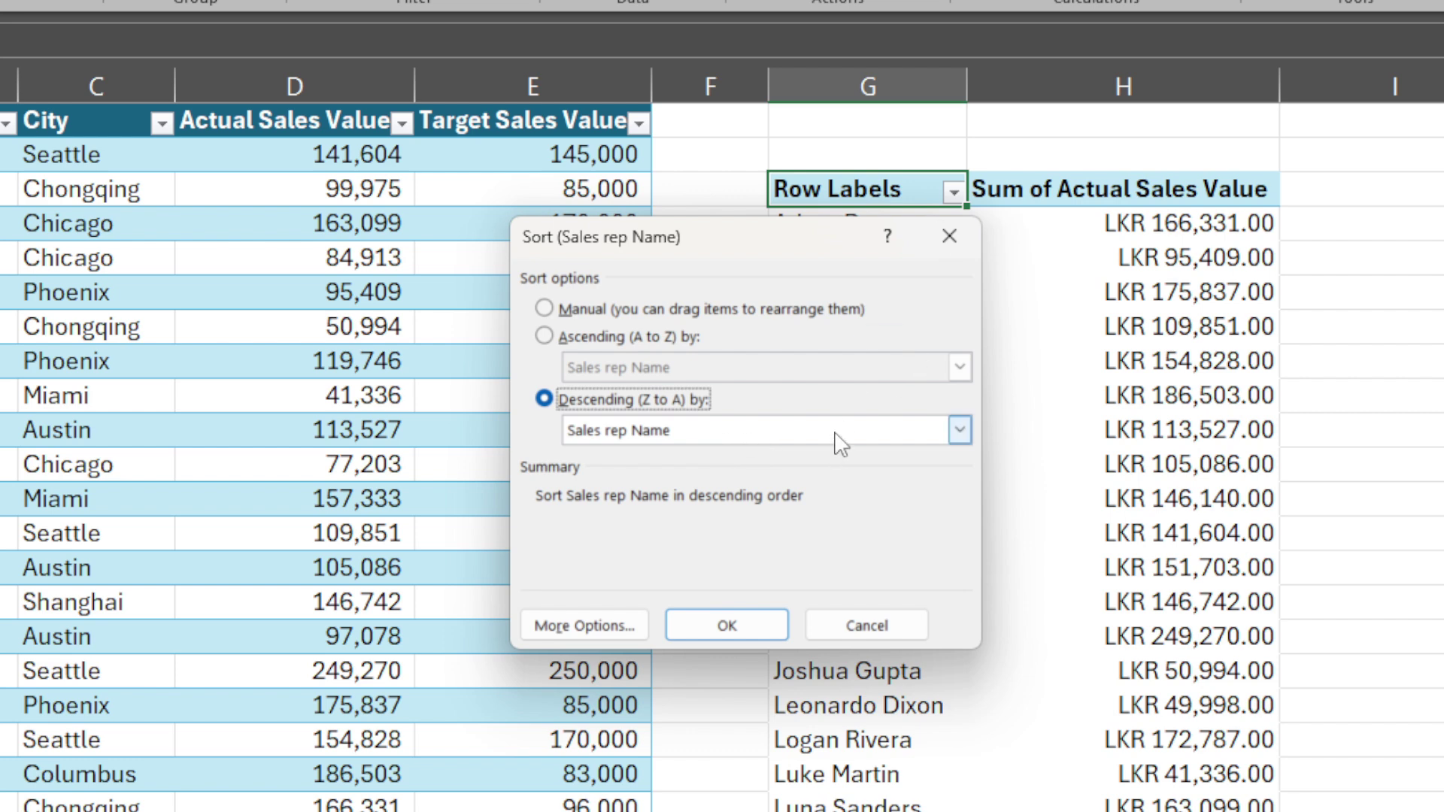
left_click_drag(790, 242, 518, 241)
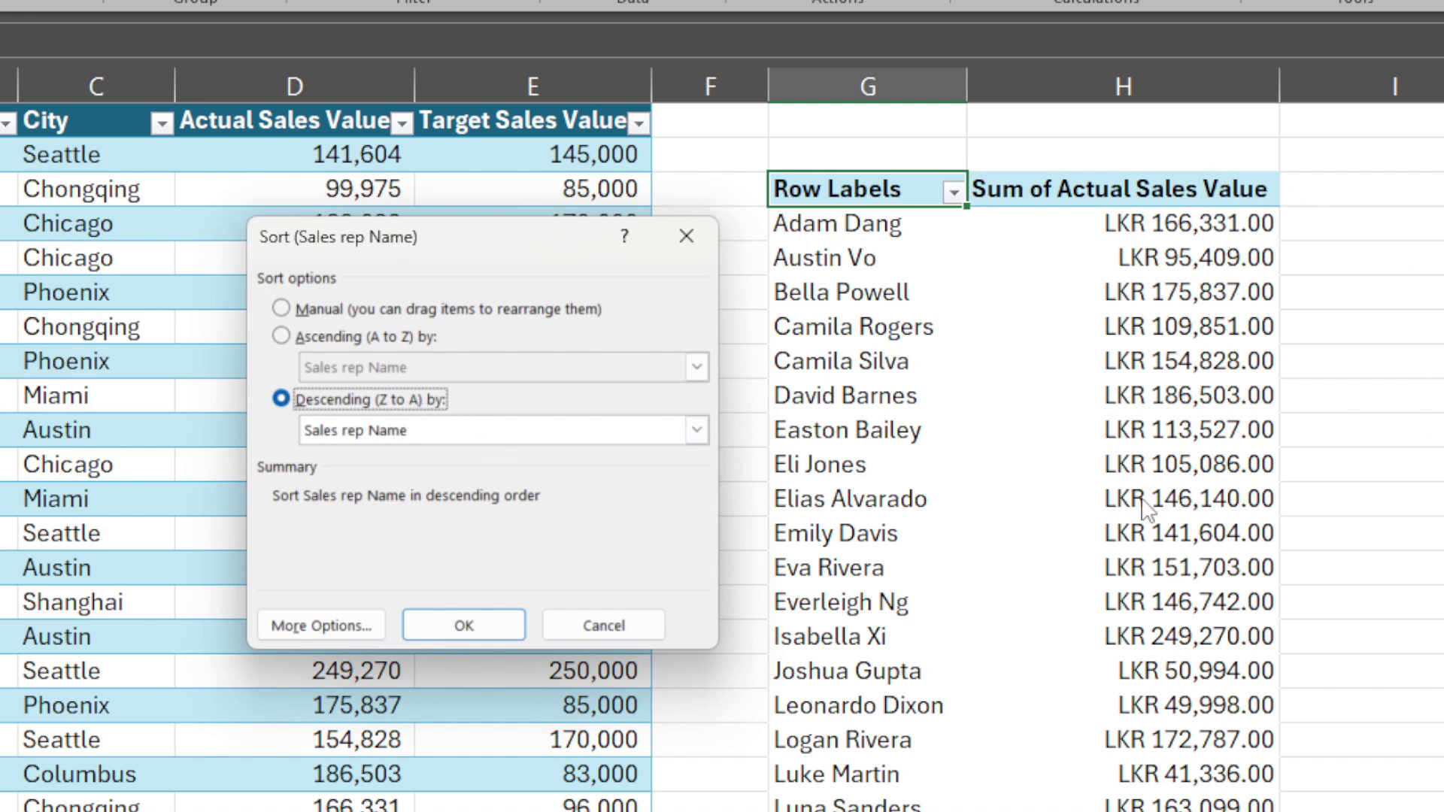
left_click(696, 430)
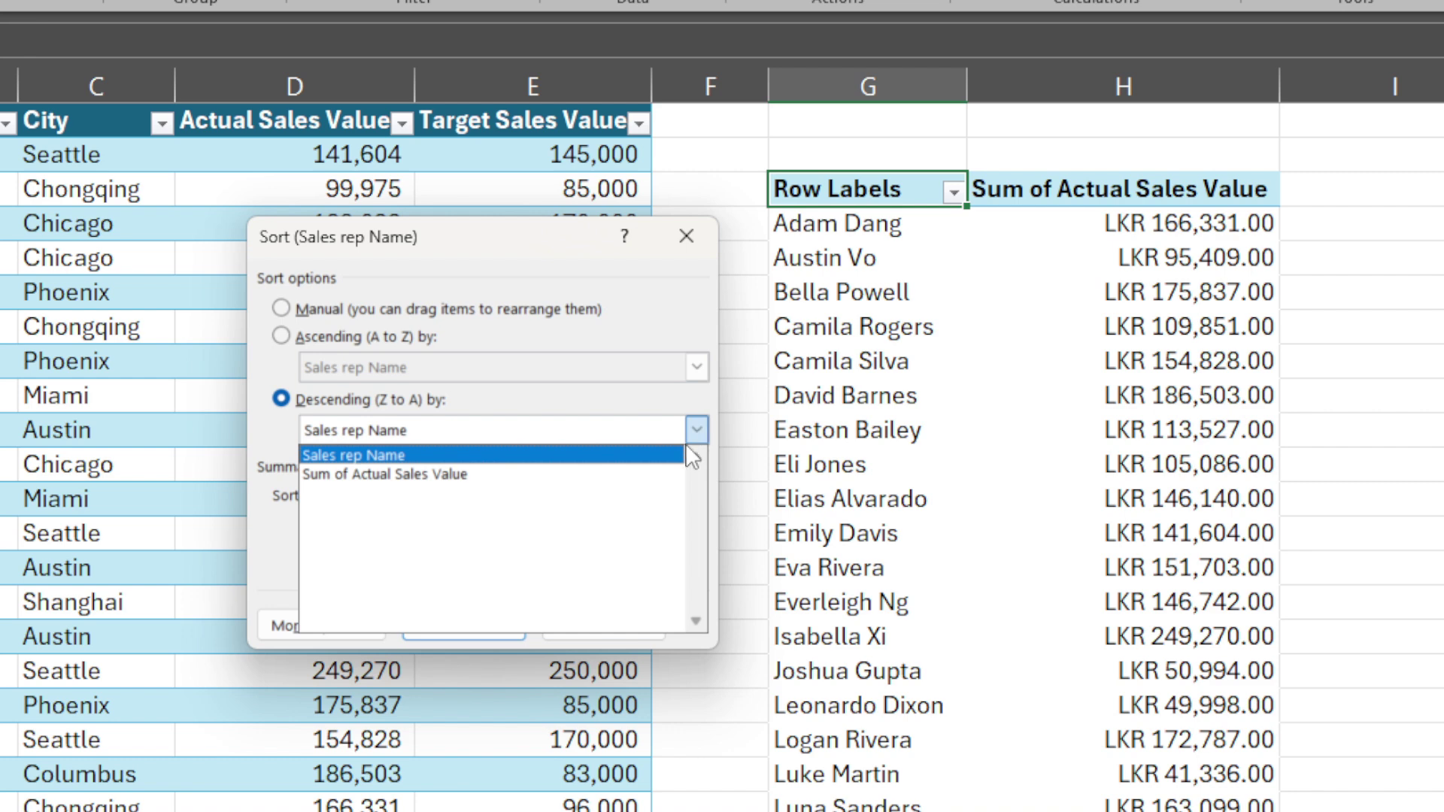
left_click(525, 475)
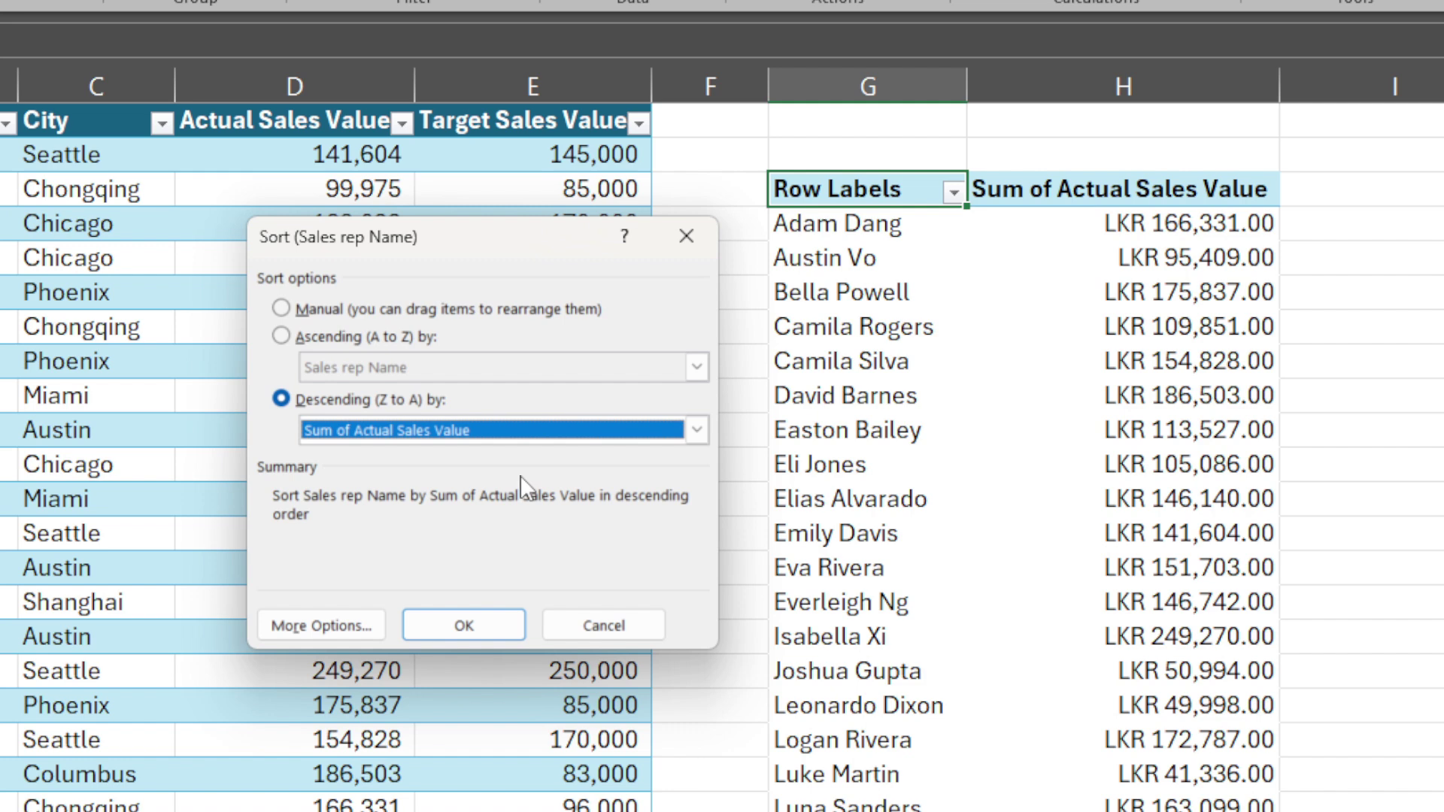
left_click(502, 630)
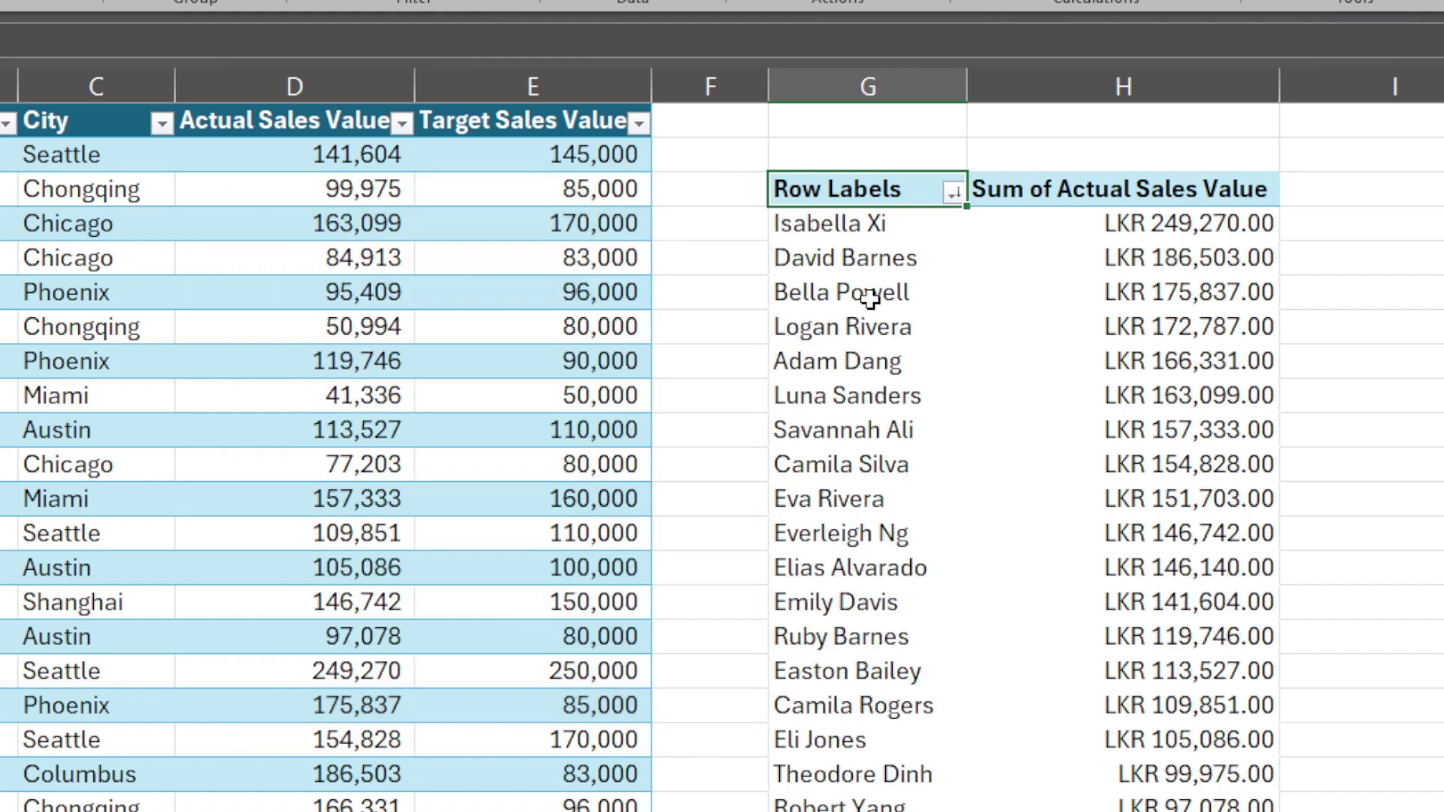
Examine the sorted sales values from the highest-ranked reps down to the Grand Total row of the PivotTable.
left_click_drag(1166, 248, 1171, 809)
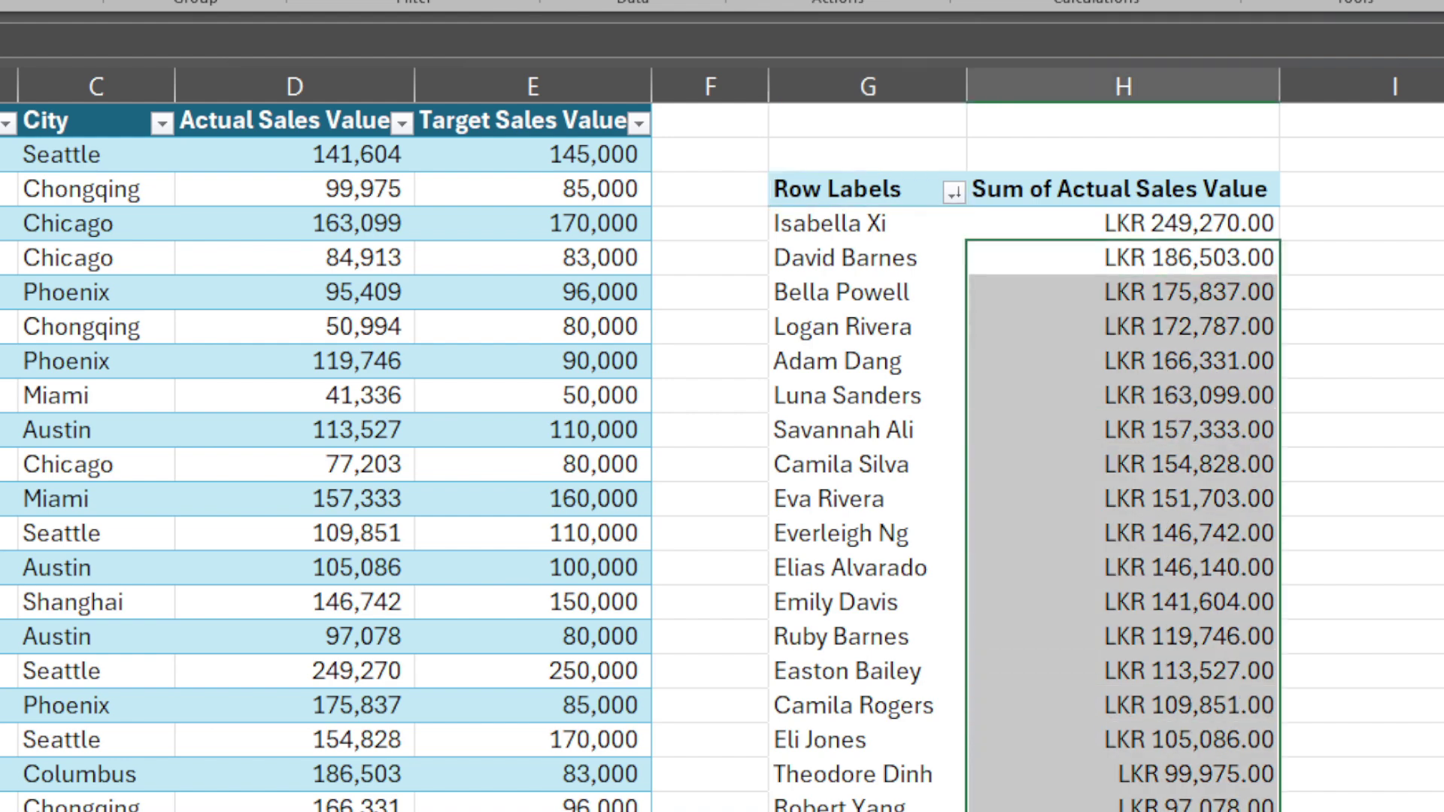
scroll(1183, 752, "down", 4)
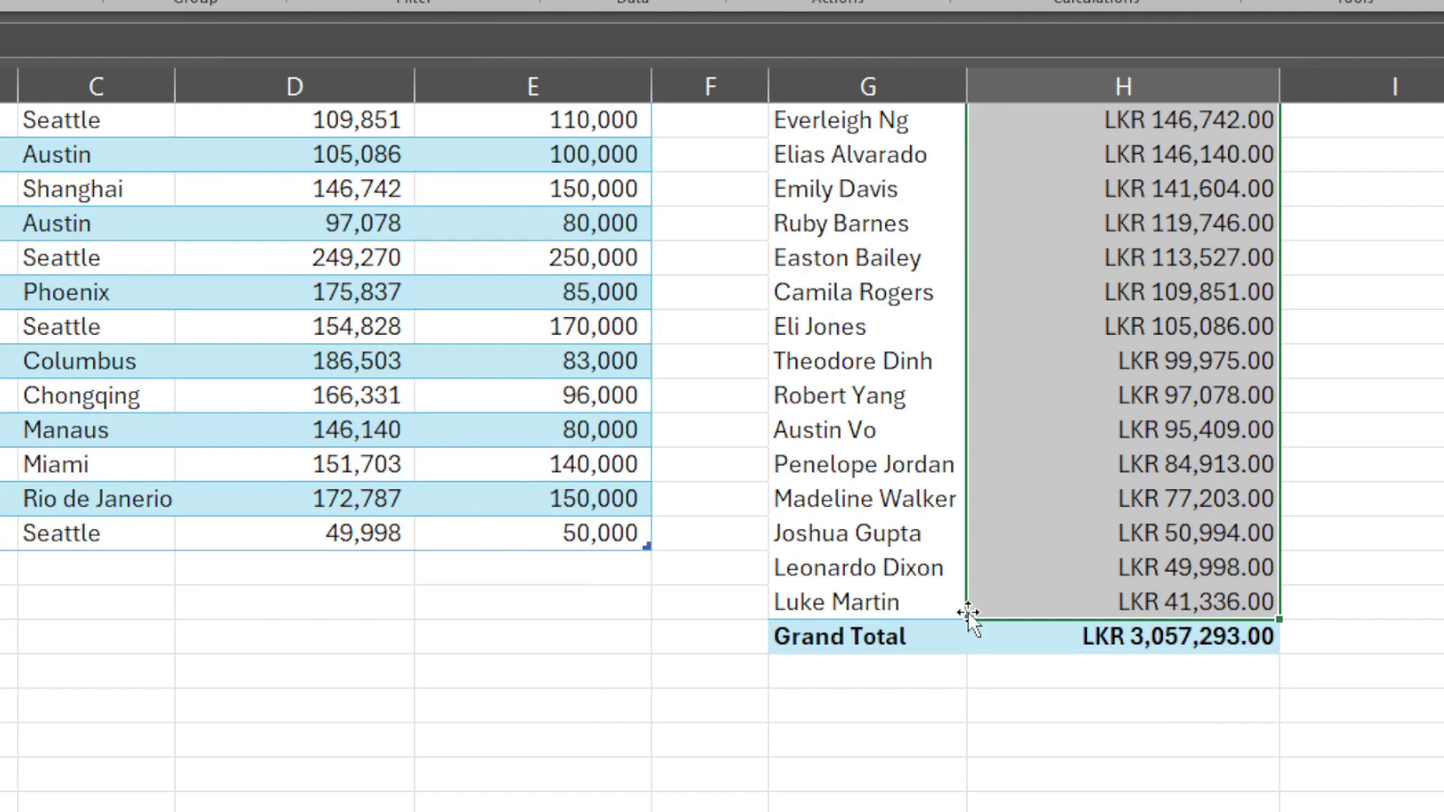
left_click_drag(916, 636, 1083, 632)
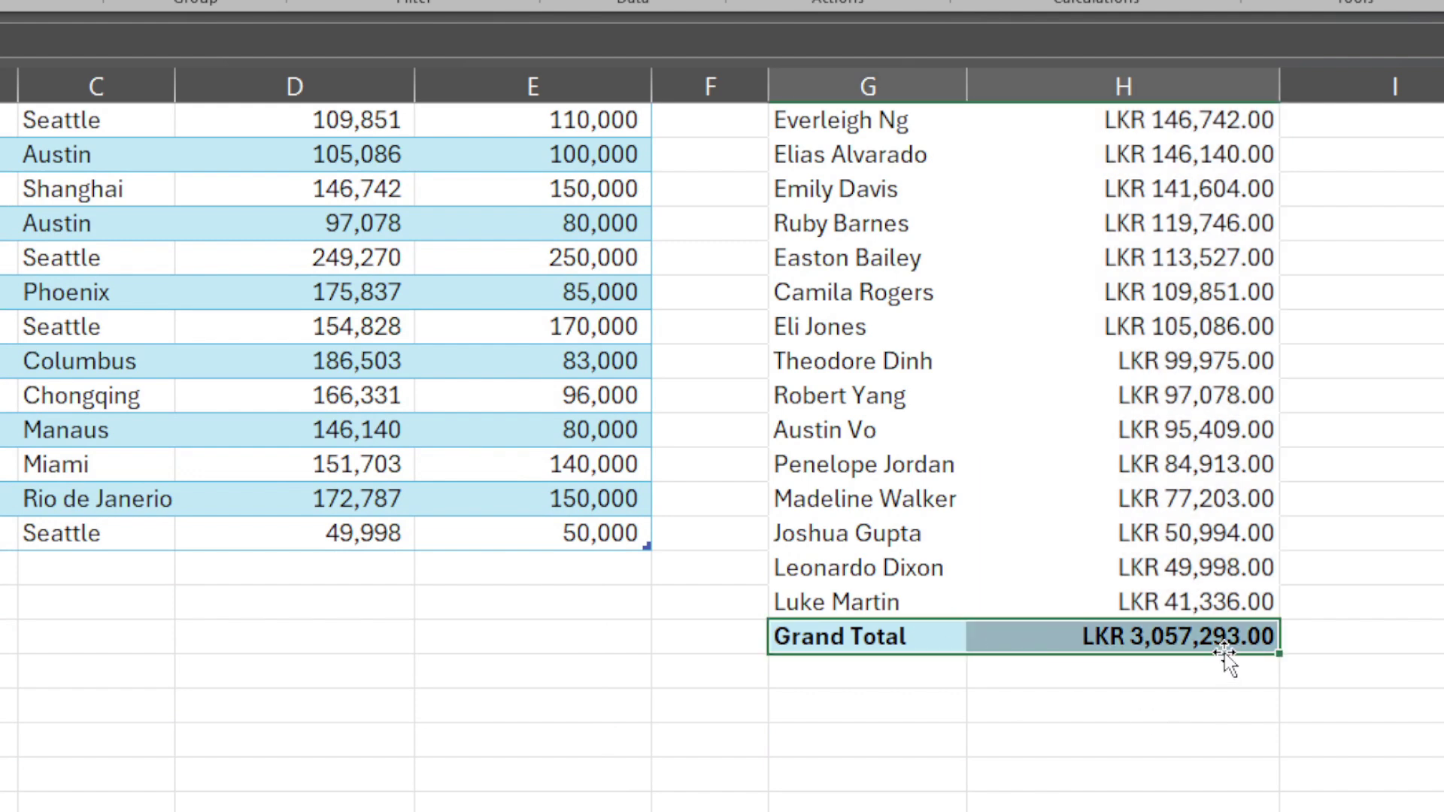
scroll(1224, 653, "up", 4)
left_click_drag(1171, 223, 1186, 710)
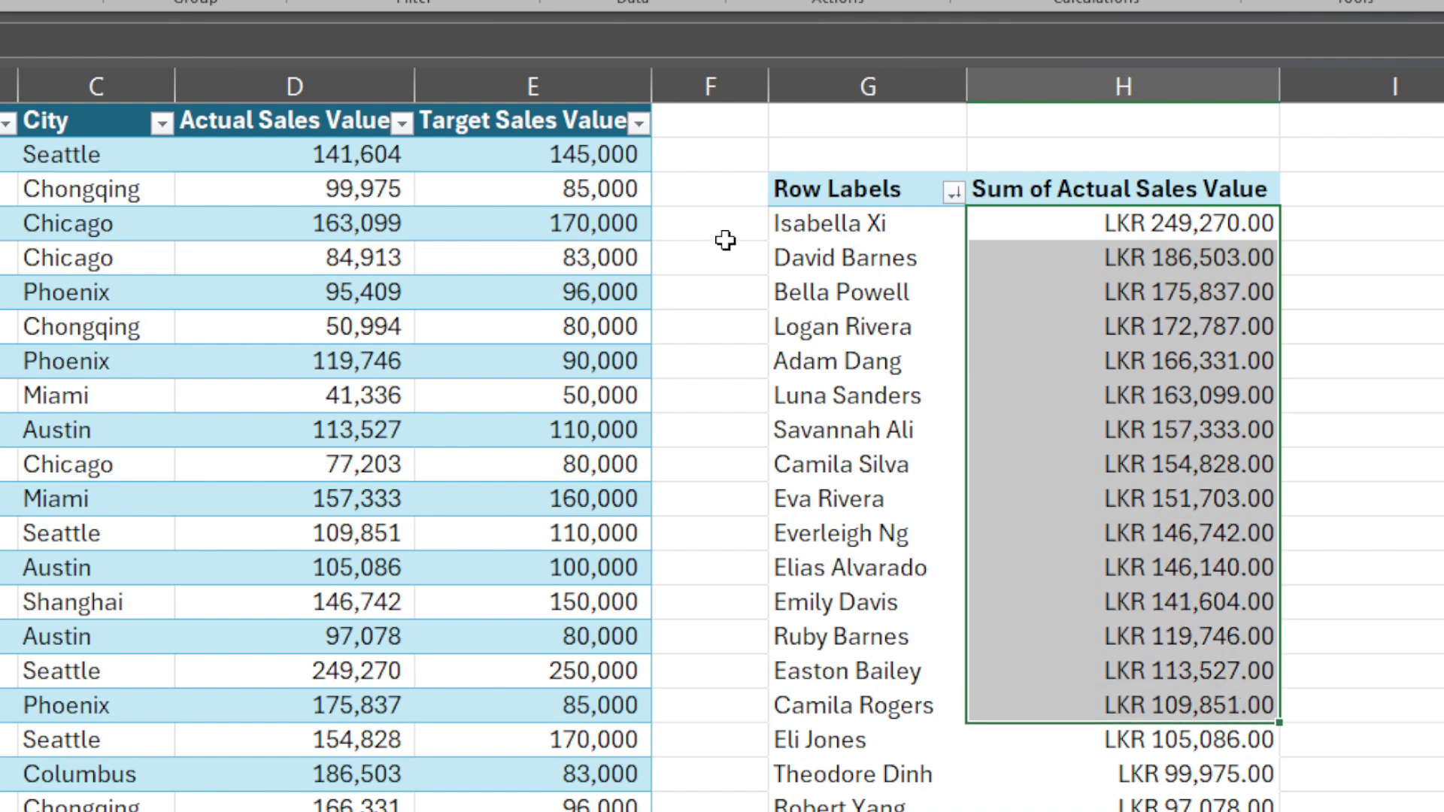
left_click_drag(886, 224, 1136, 269)
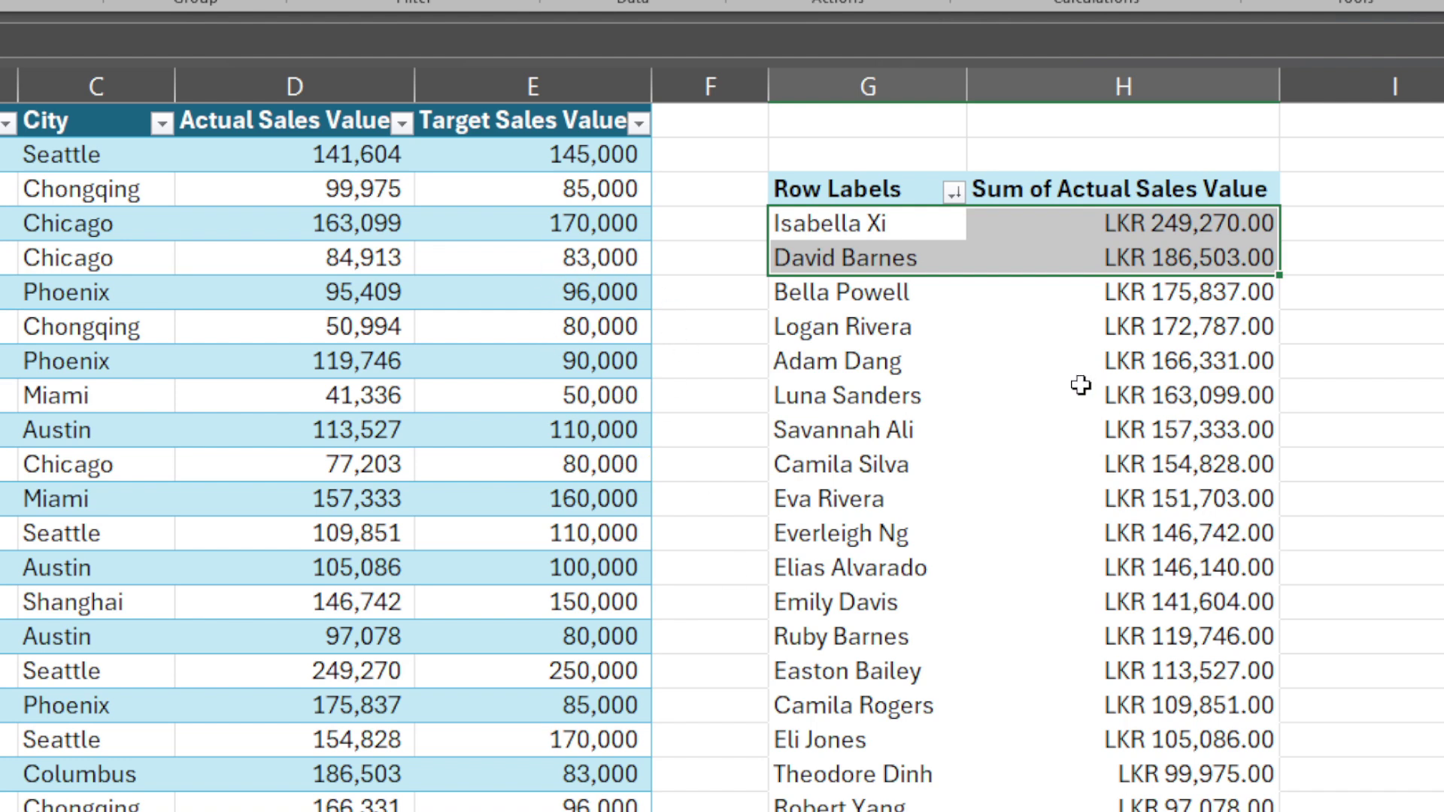
mouse_move(1081, 382)
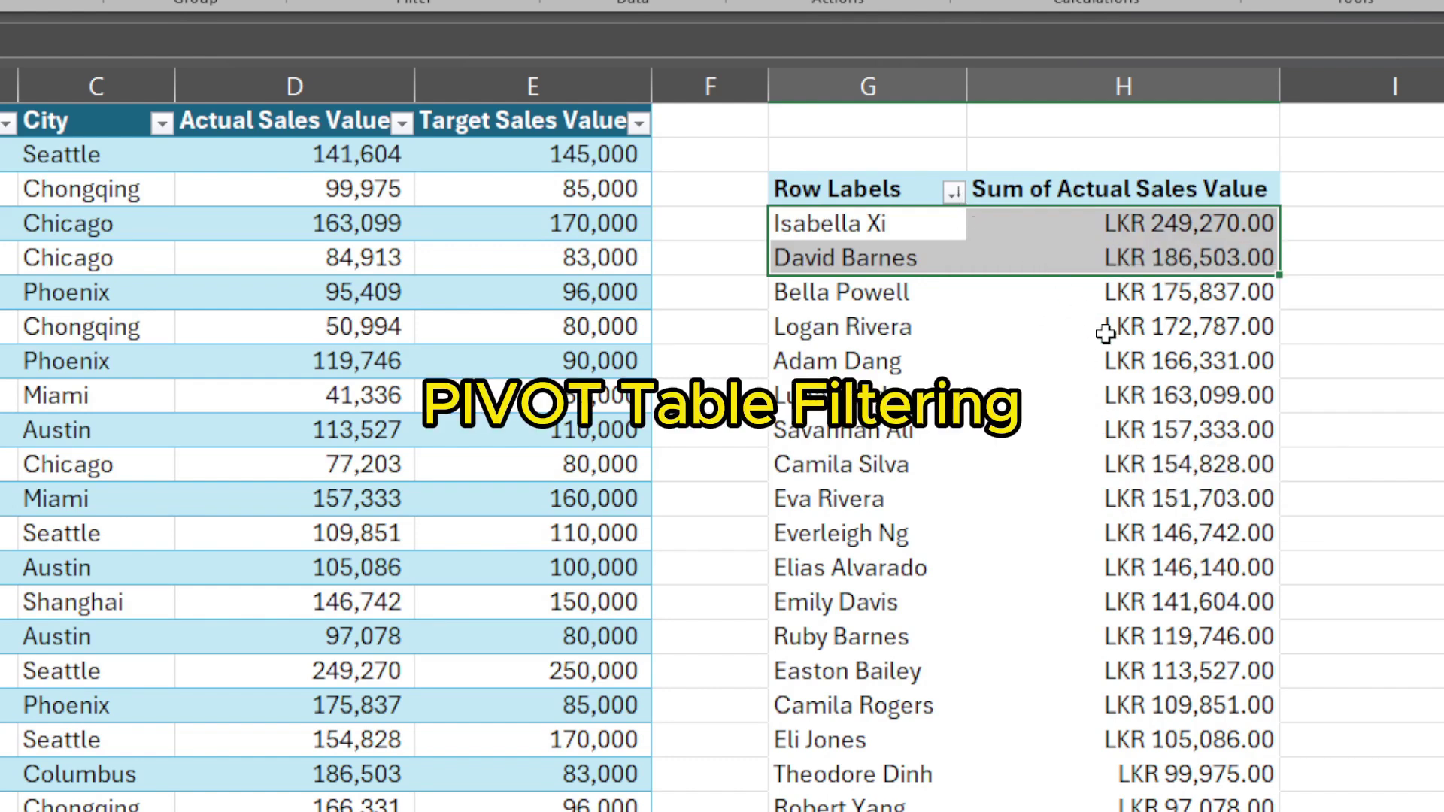
left_click_drag(1152, 237, 1164, 428)
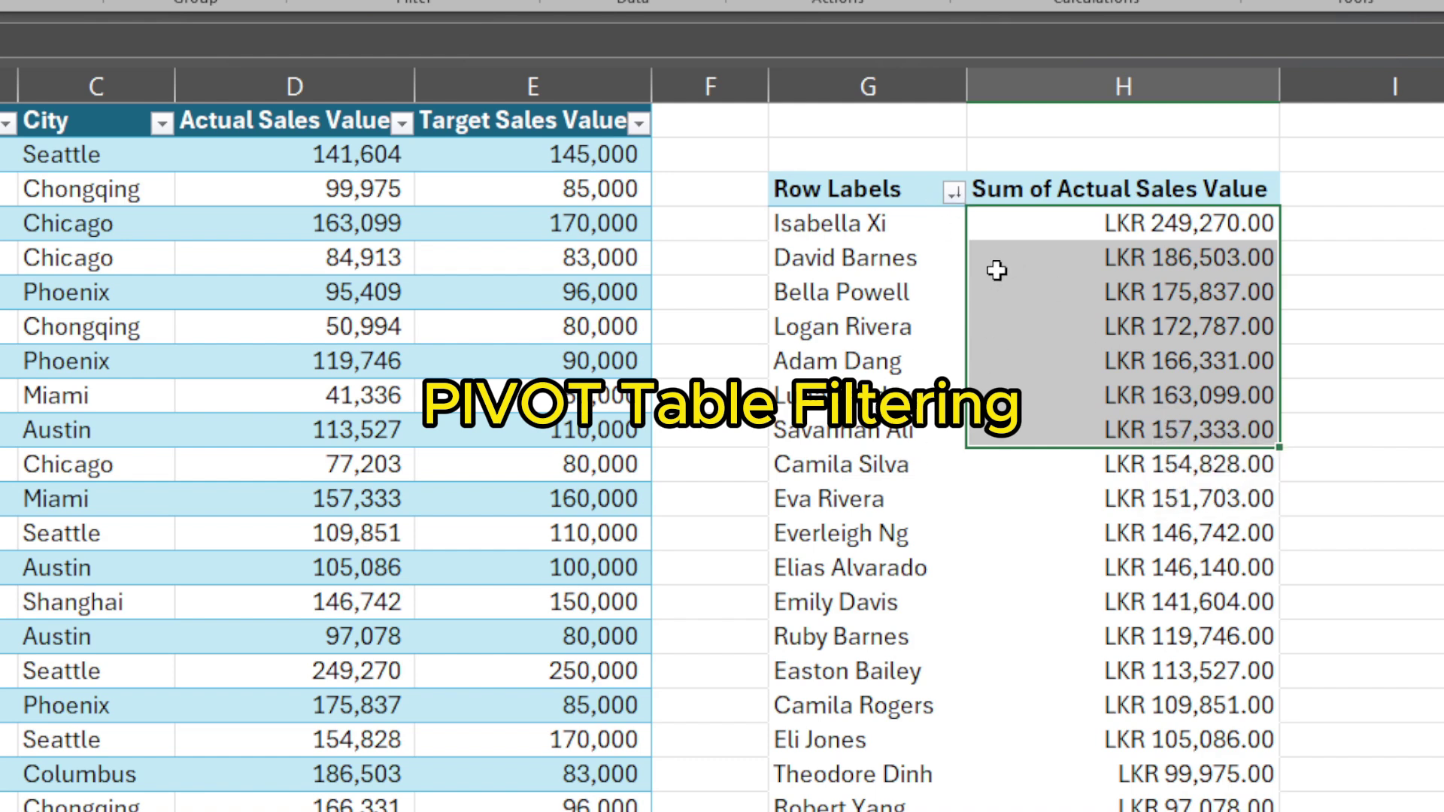
Filter the PivotTable row labels to the top 5 items by Sum of Actual Sales Value.
left_click(952, 195)
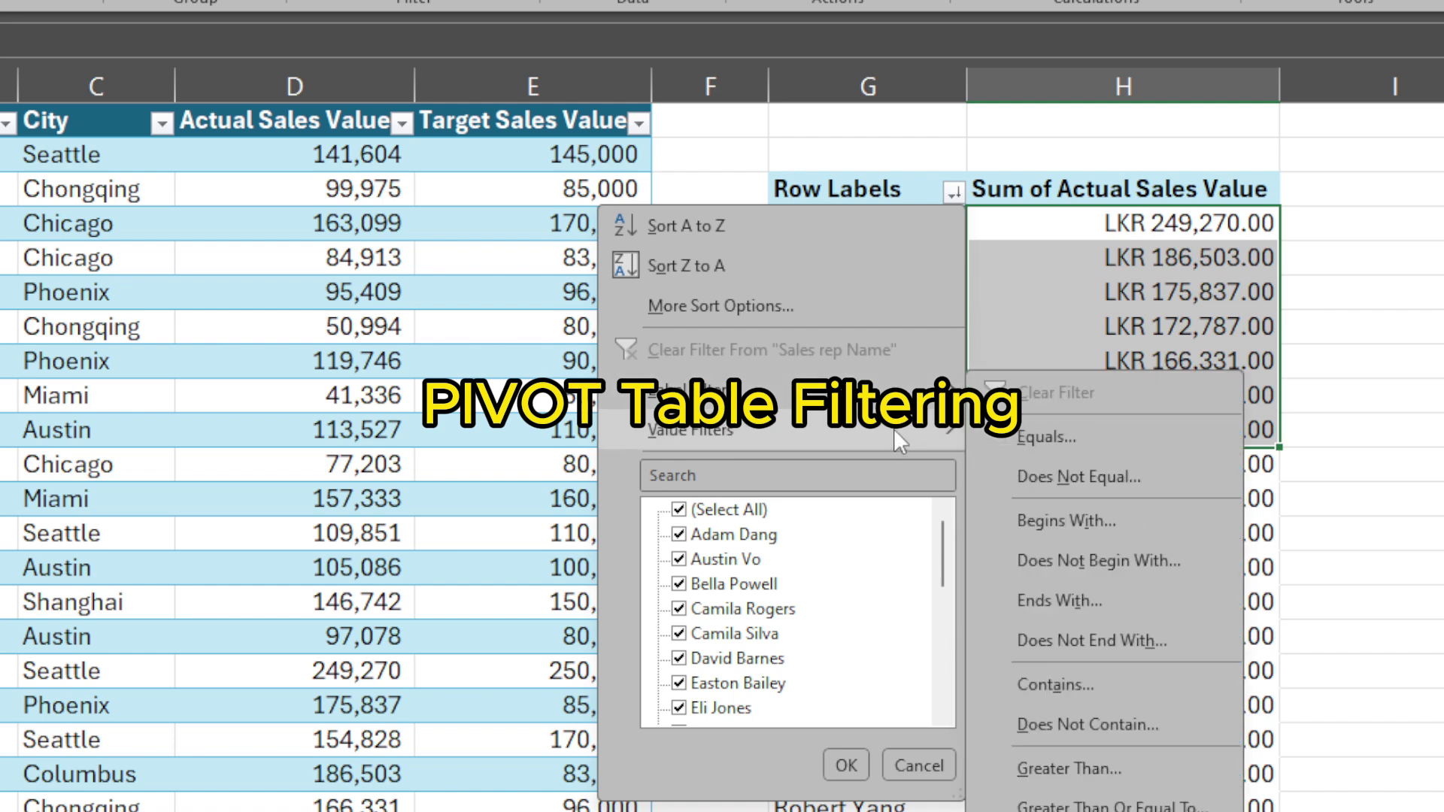
mouse_move(893, 431)
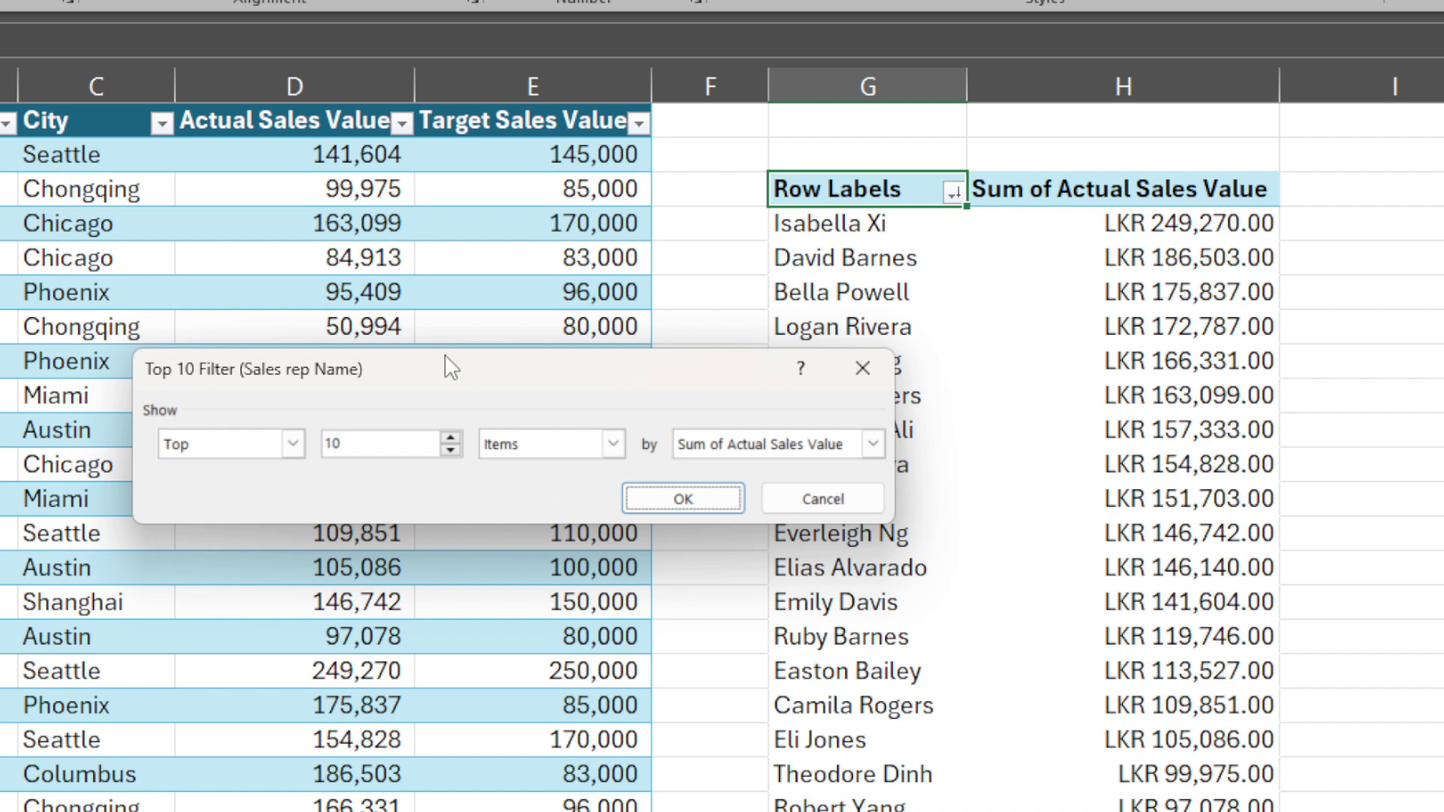
left_click_drag(450, 368, 699, 361)
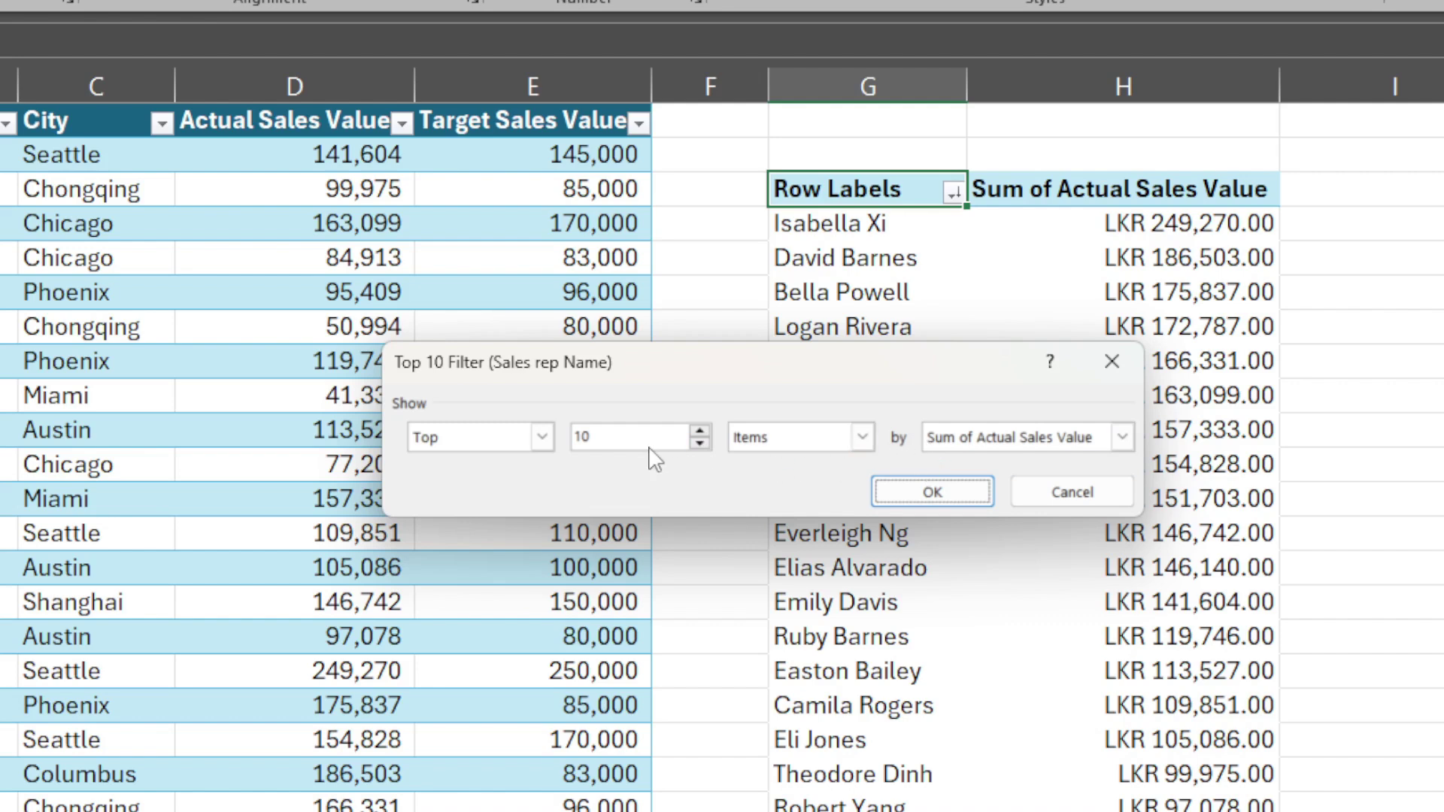
left_click(615, 442)
key("BackSpace")
type("5")
key("Return")
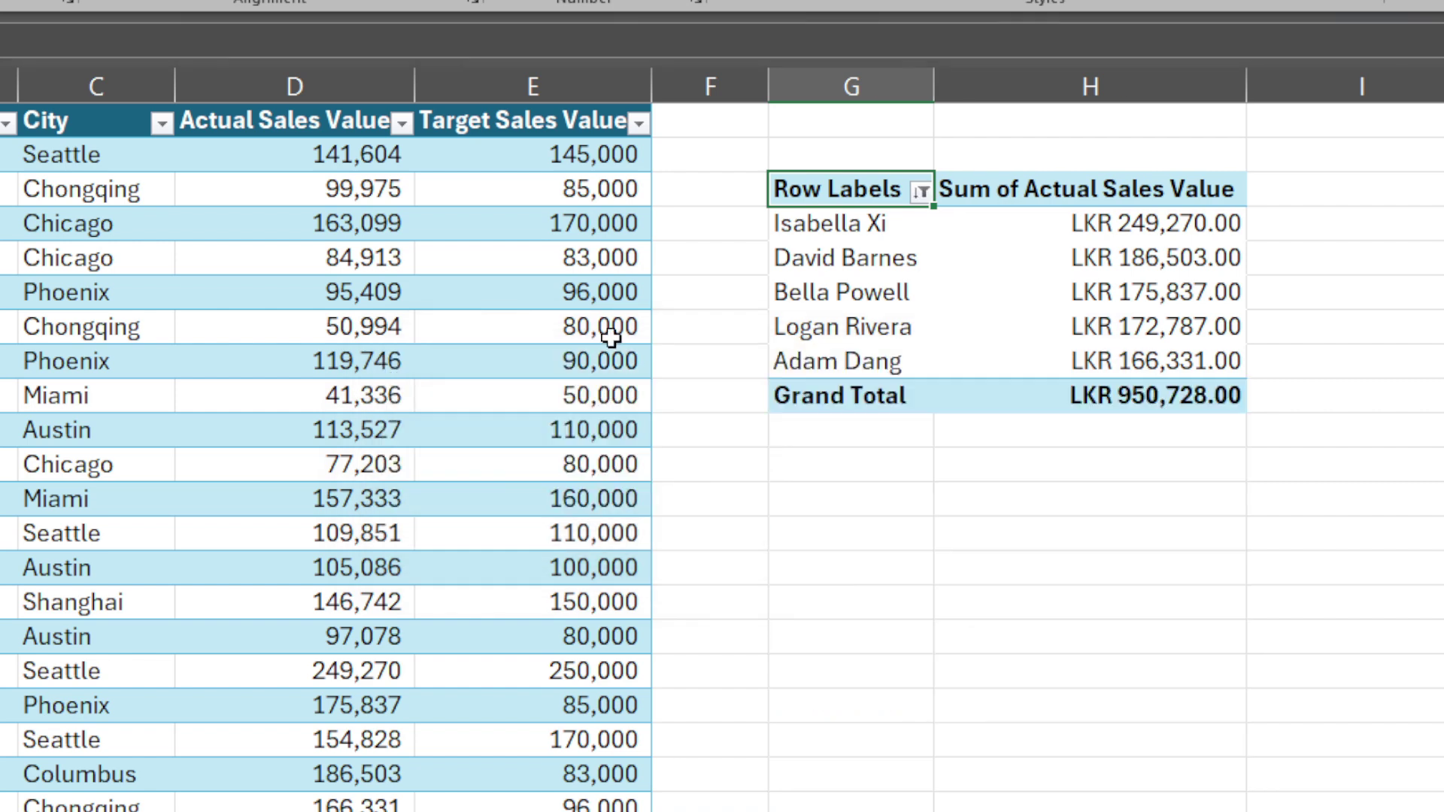
left_click(883, 234)
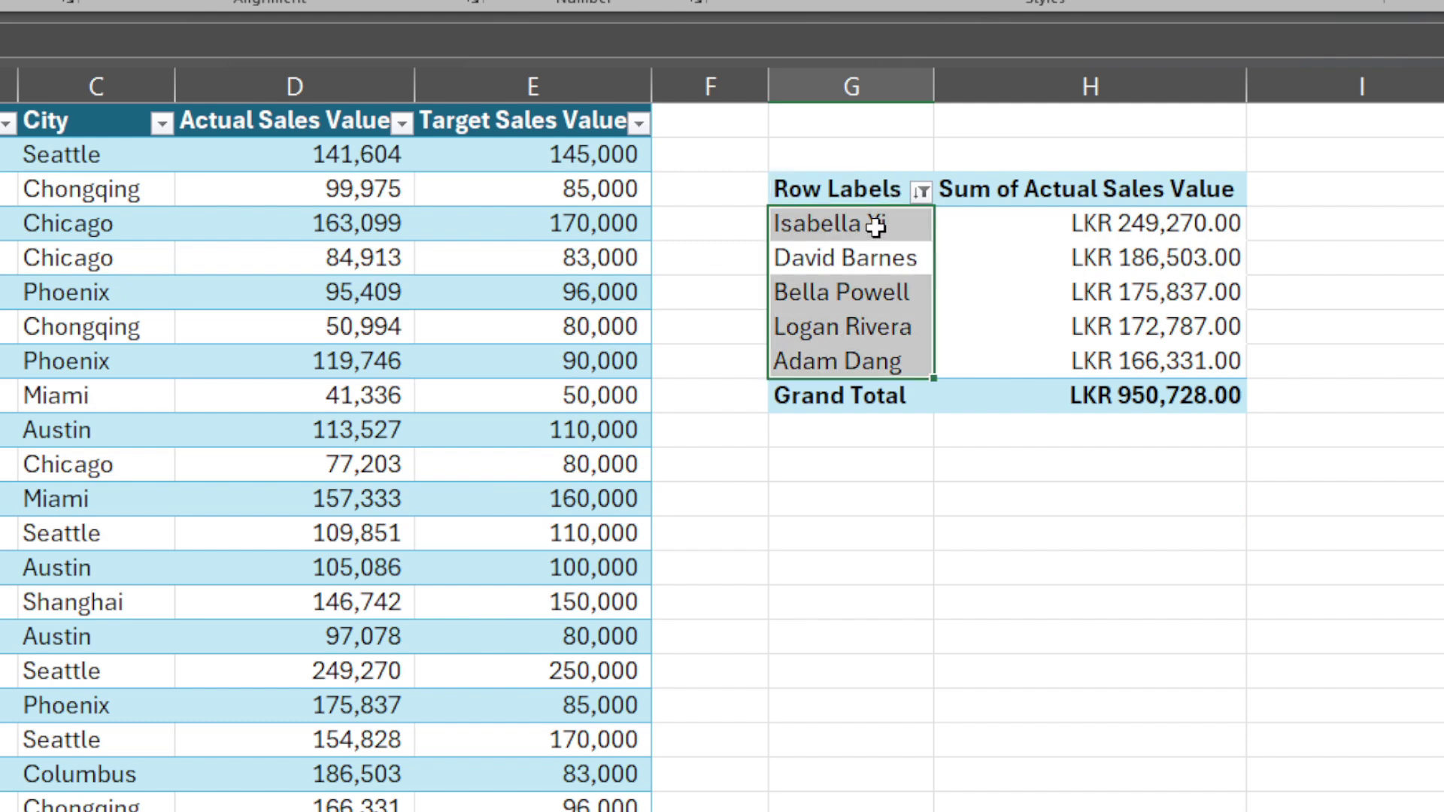
left_click_drag(878, 224, 1110, 401)
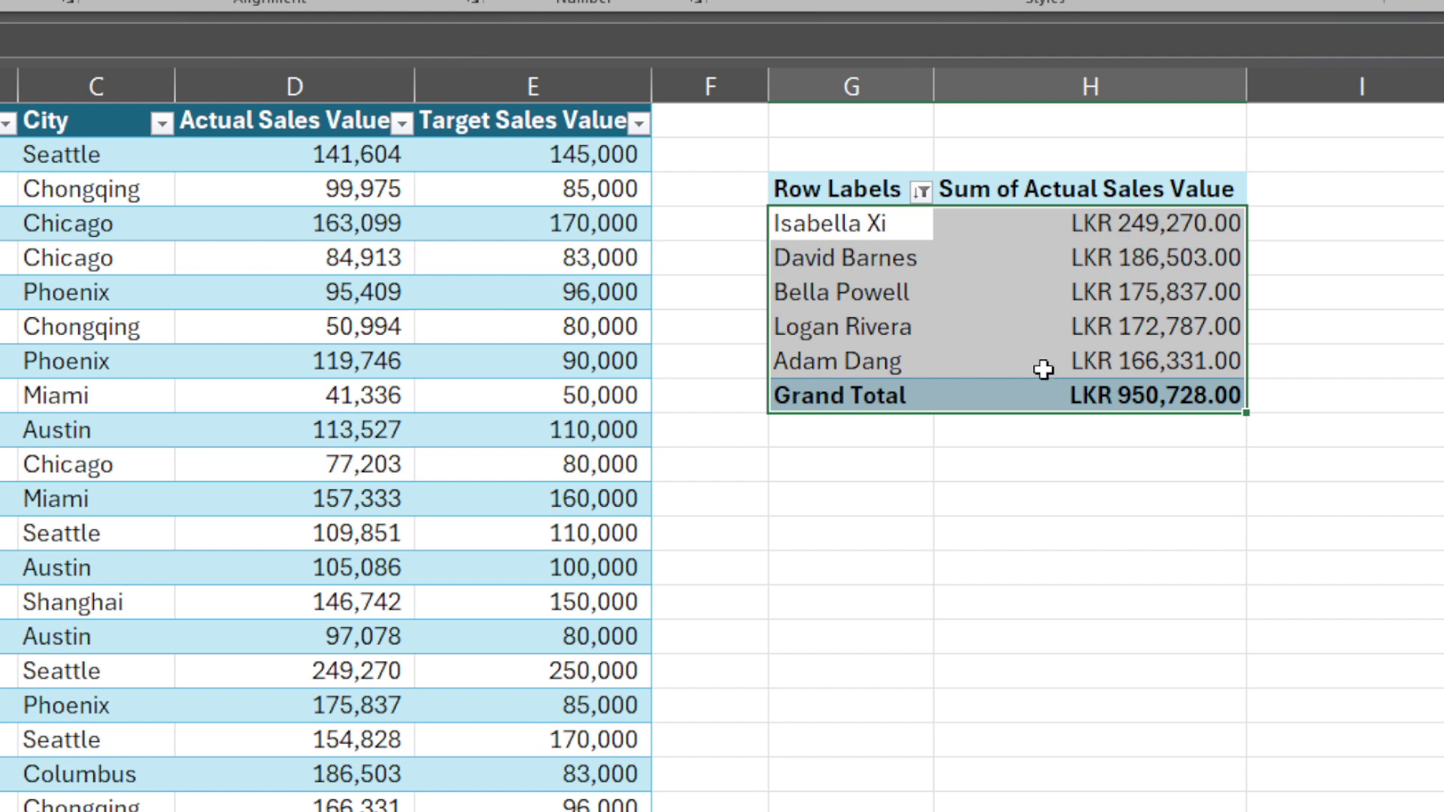
Change the sales rep value filter to show the bottom 5 items by Sum of Actual Sales Value.
left_click(924, 191)
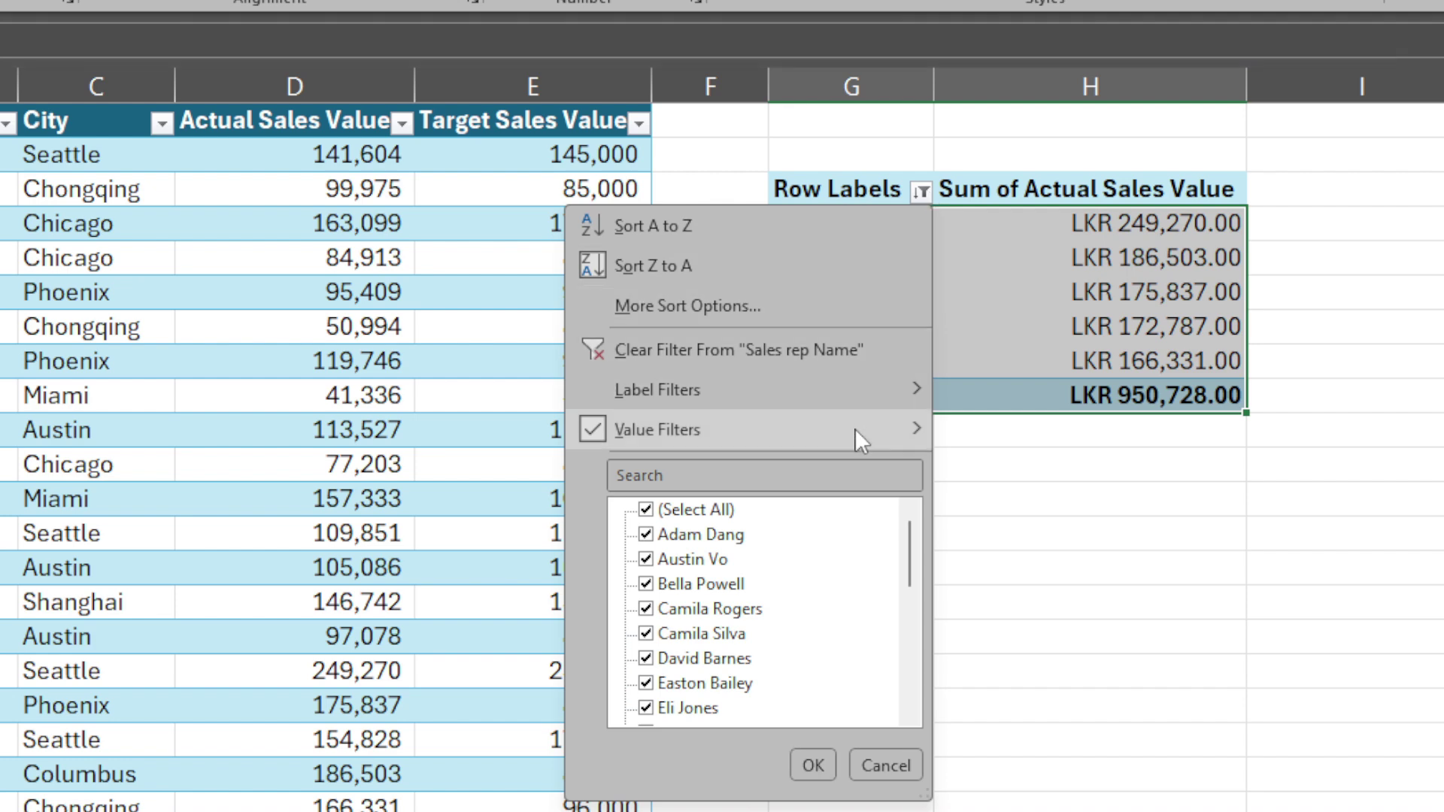
mouse_move(855, 439)
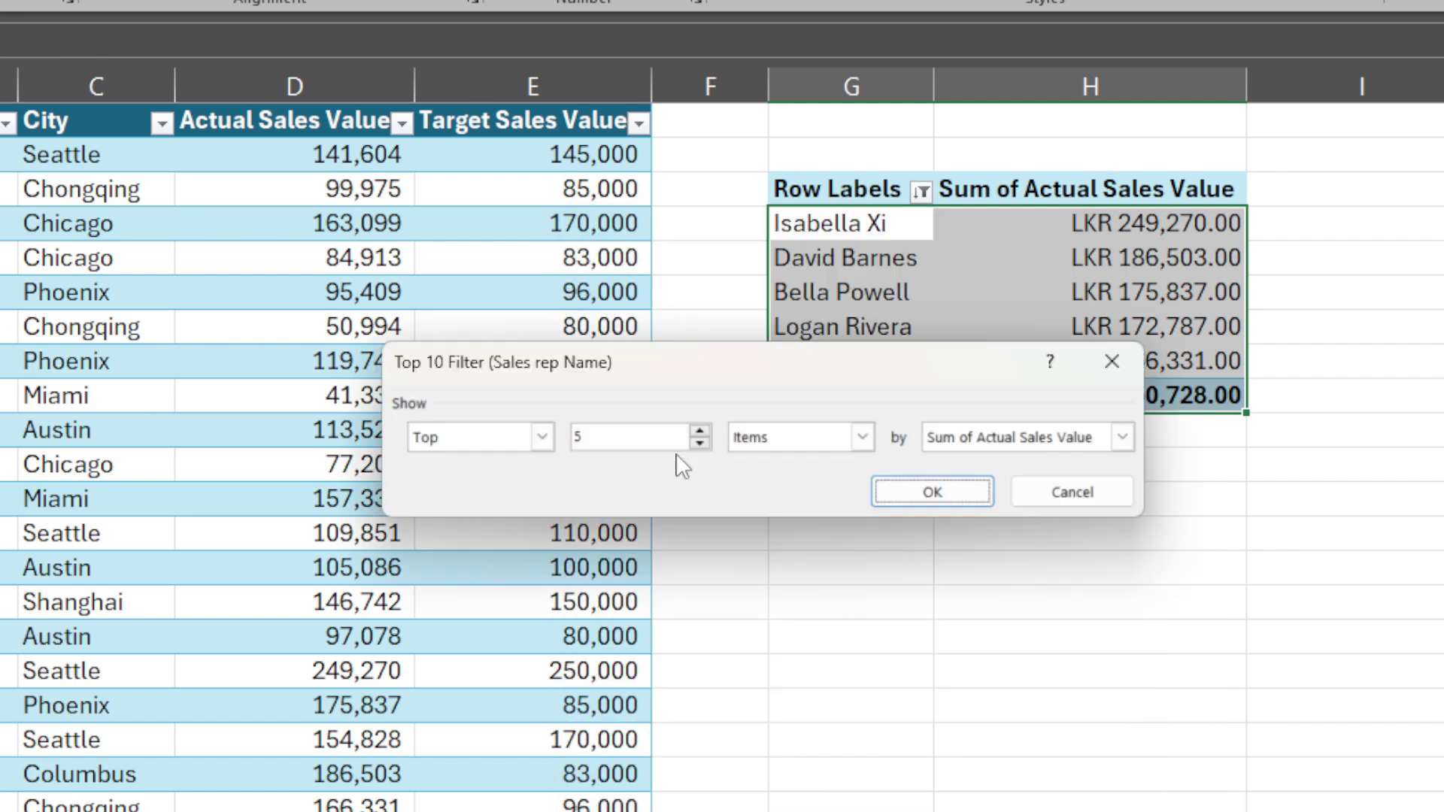
left_click(542, 437)
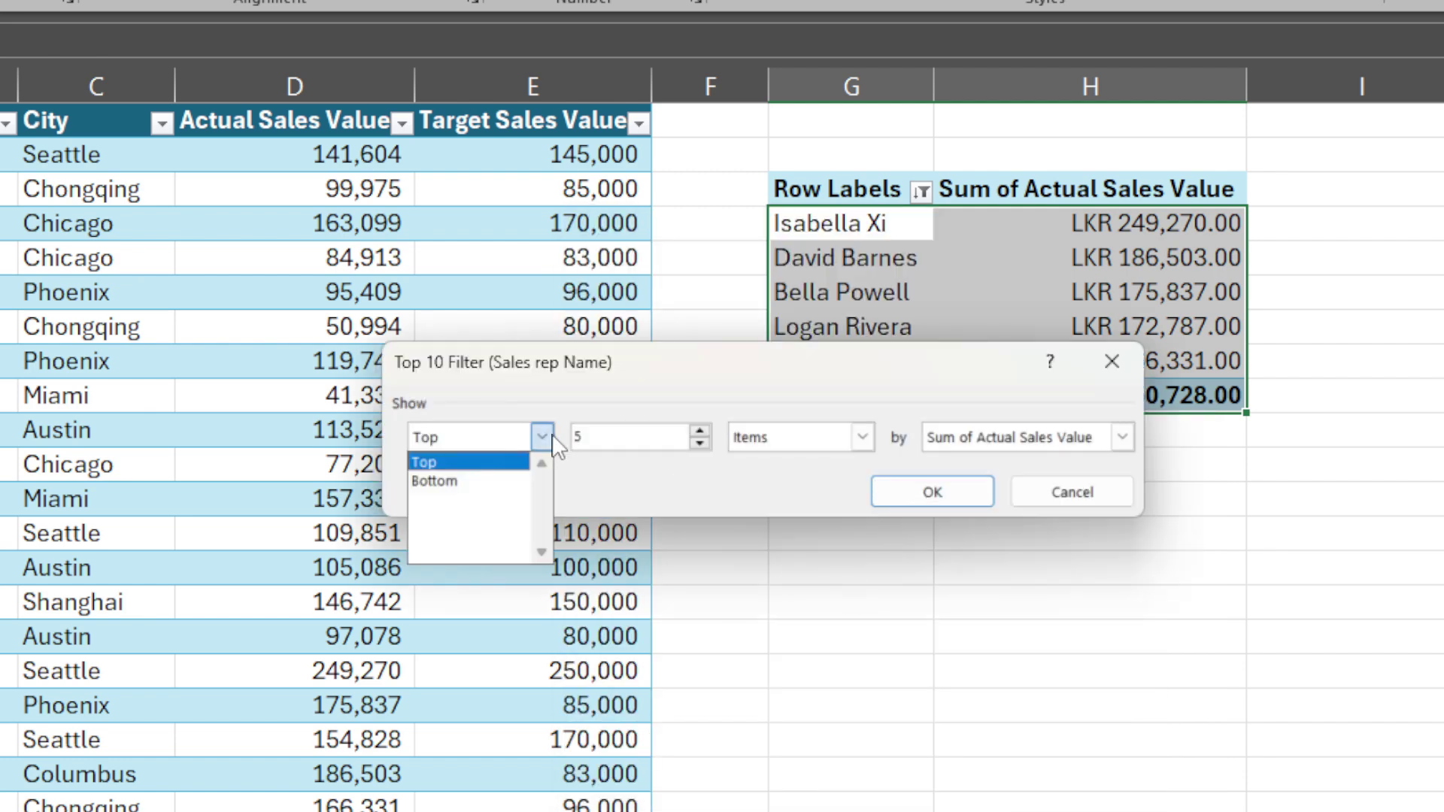
left_click(526, 481)
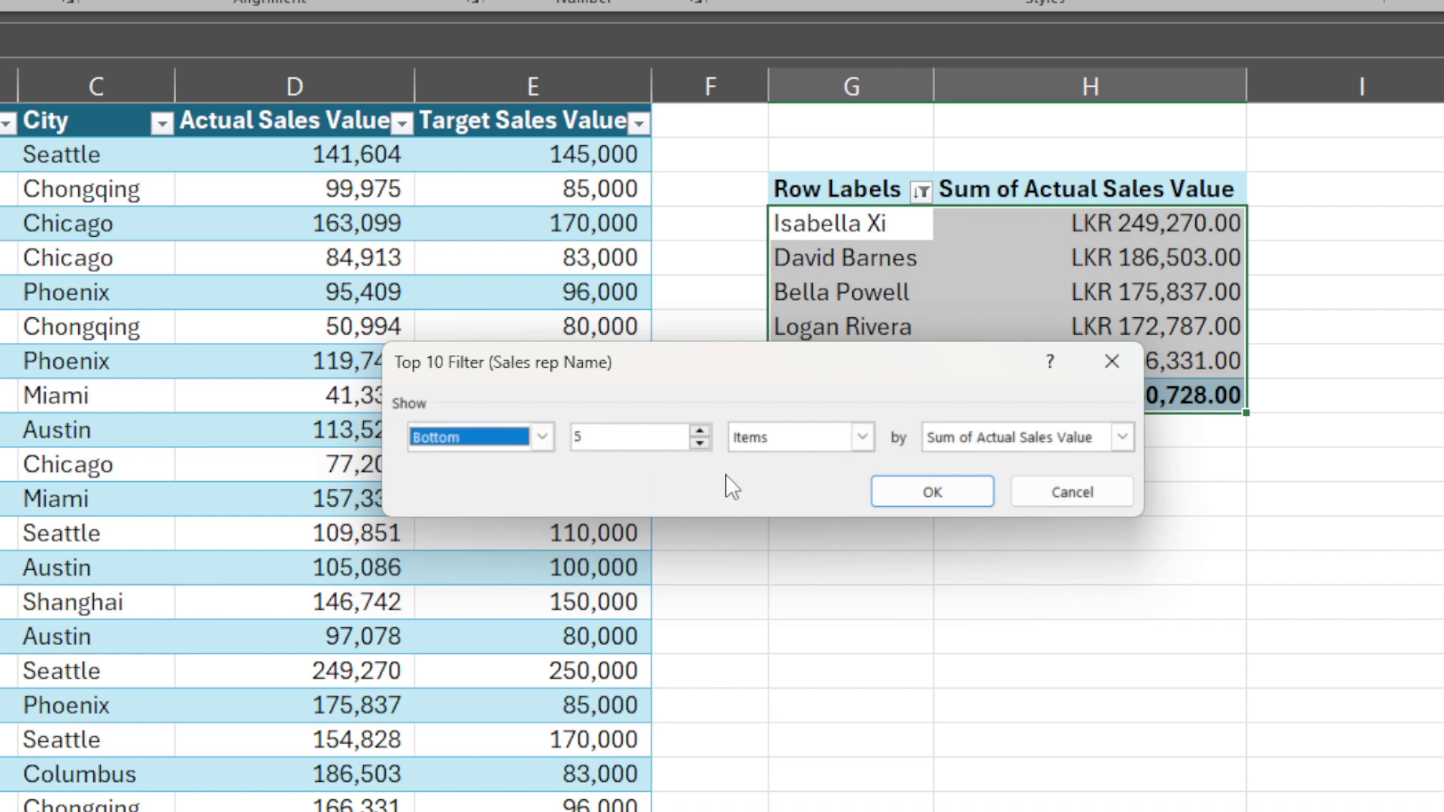
left_click(874, 490)
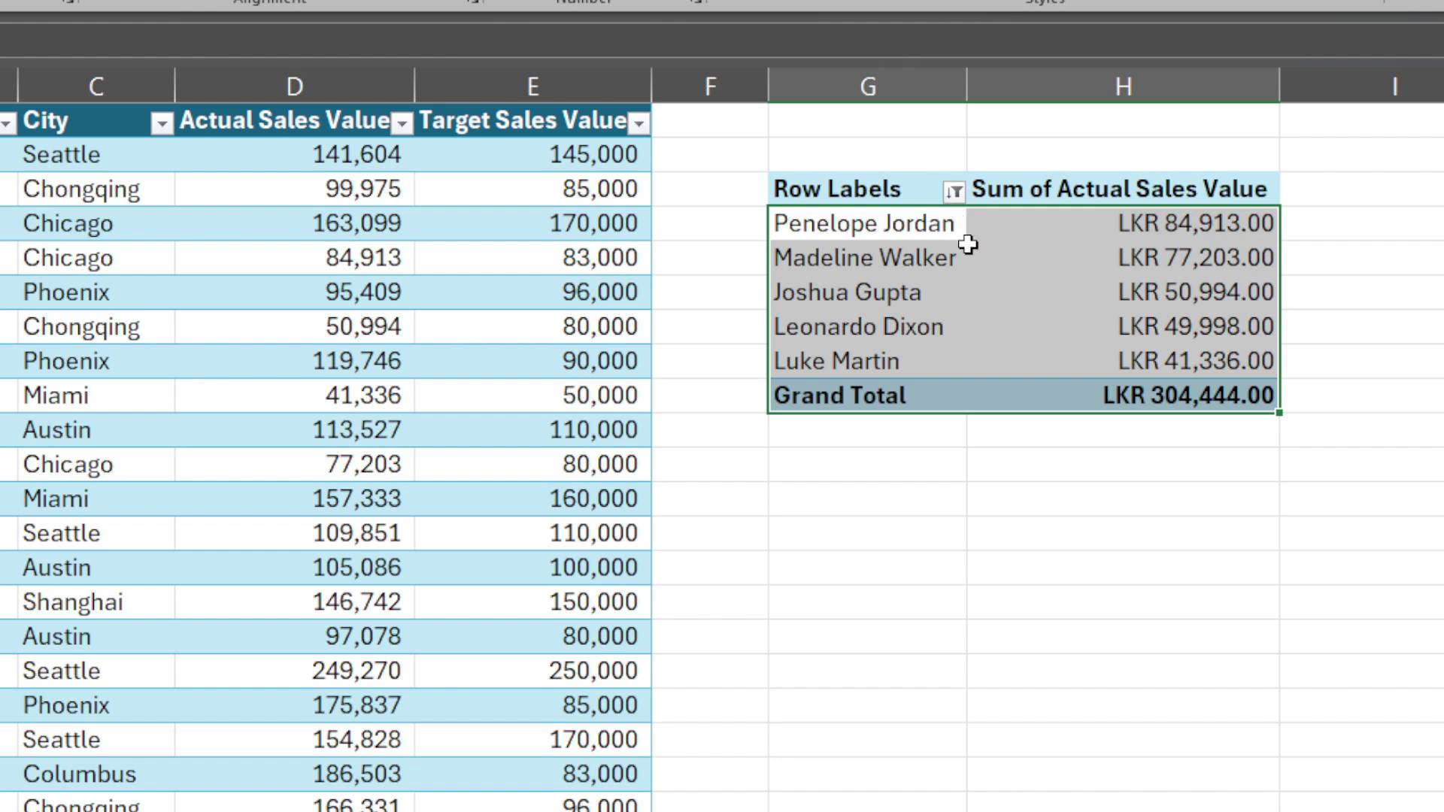
Clear the filter from the Sales rep Name field of the PivotTable.
left_click(887, 564)
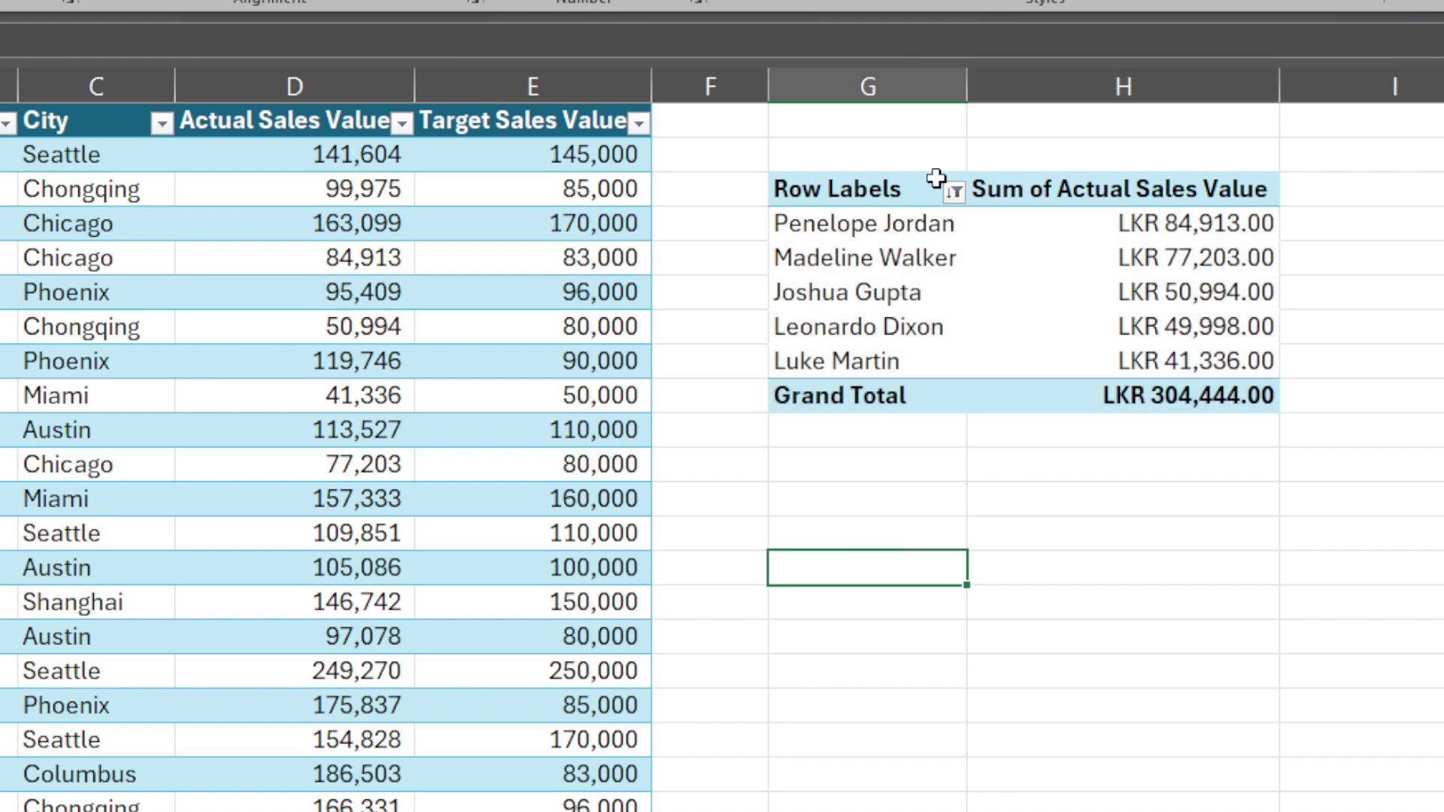
left_click(953, 195)
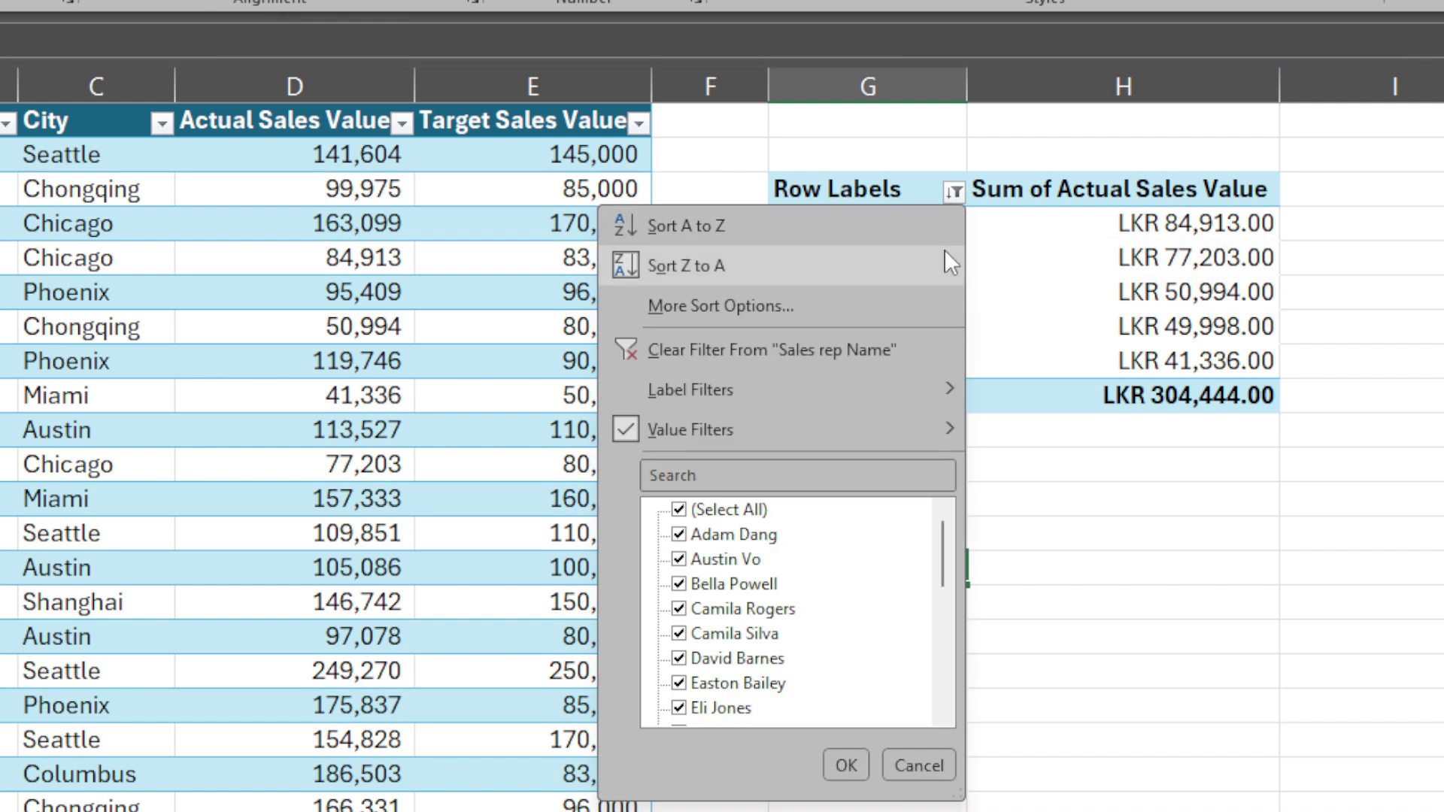
left_click(929, 348)
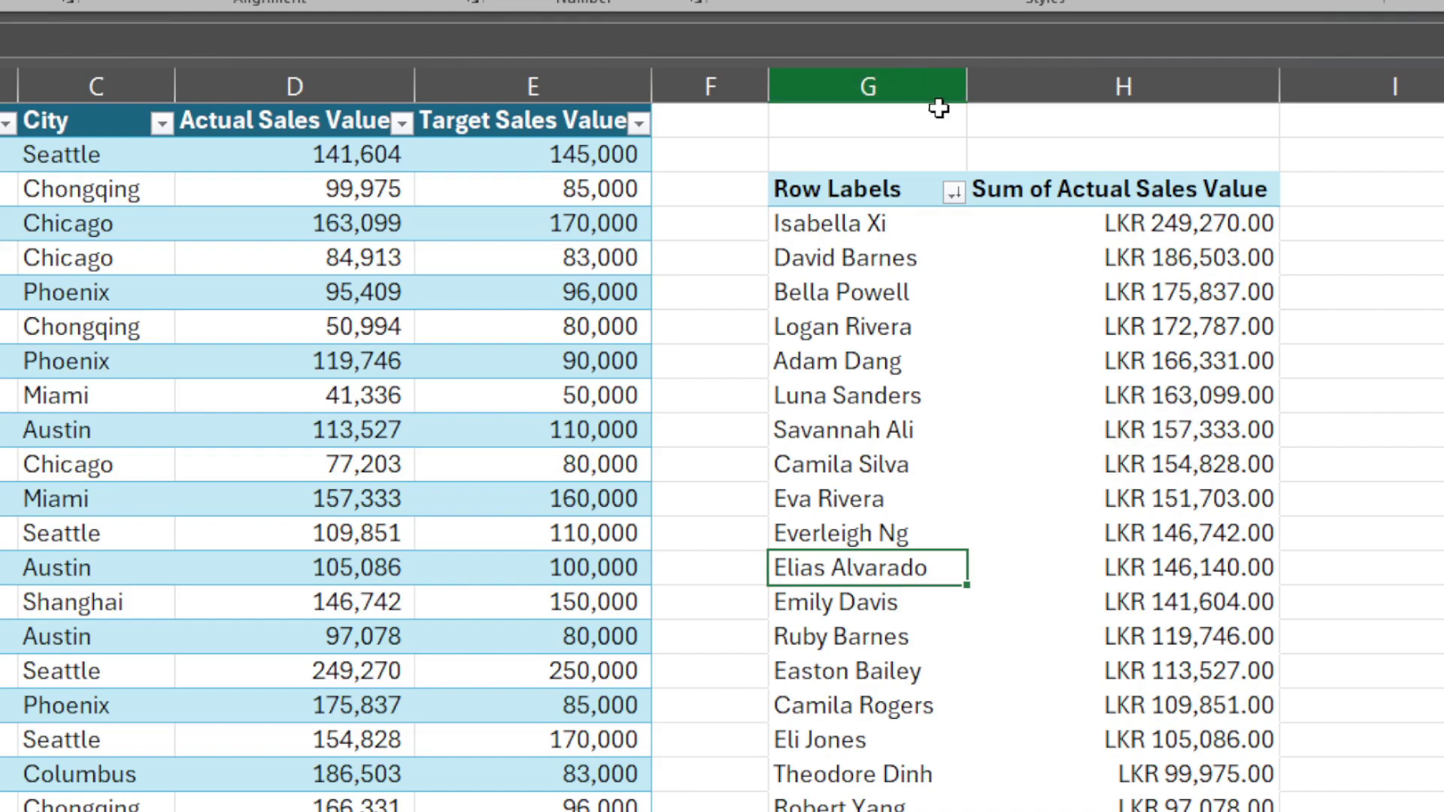
Add the Country field to the PivotTable as a report filter above the row labels.
scroll(951, 151, "down", 2)
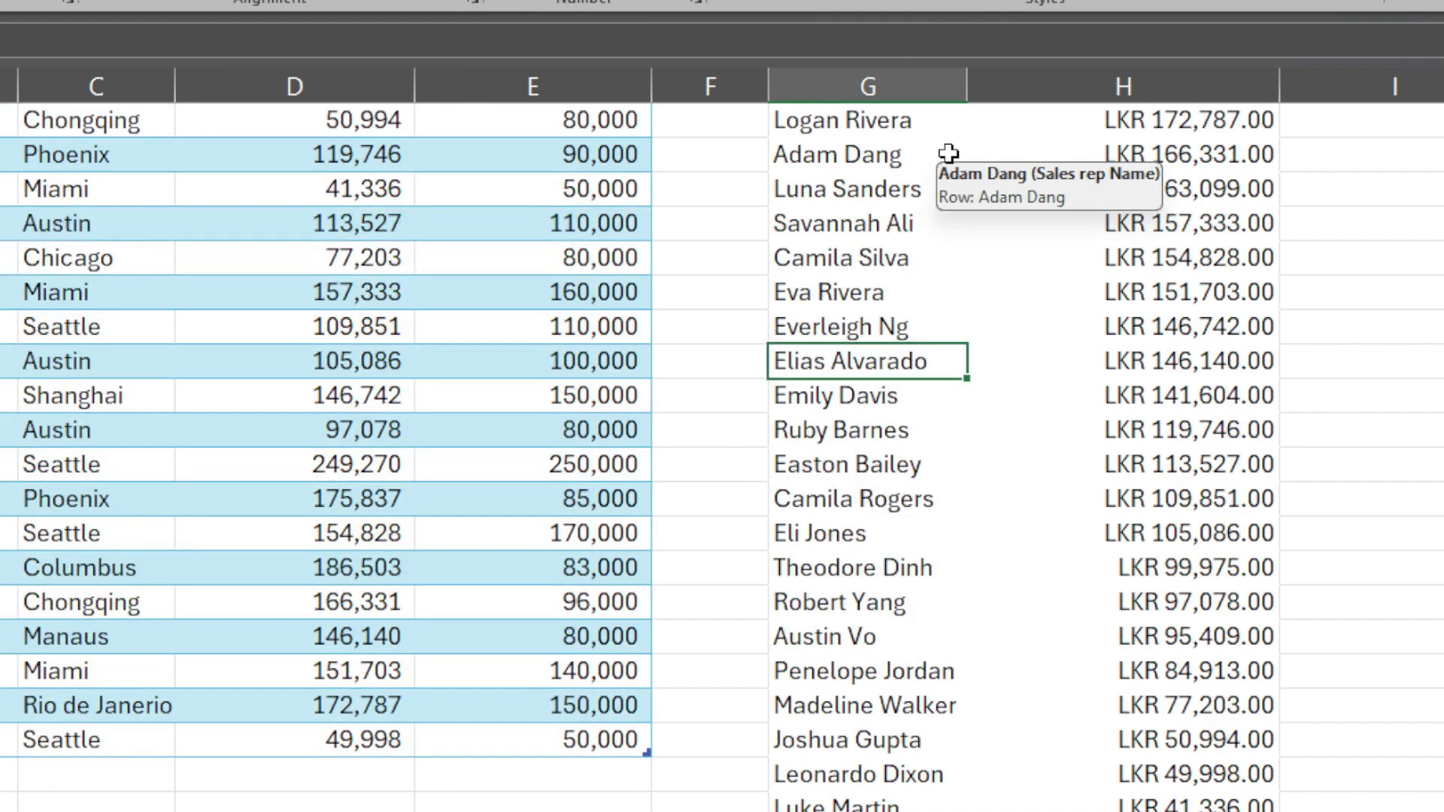
scroll(948, 154, "down", 1)
scroll(948, 154, "up", 3)
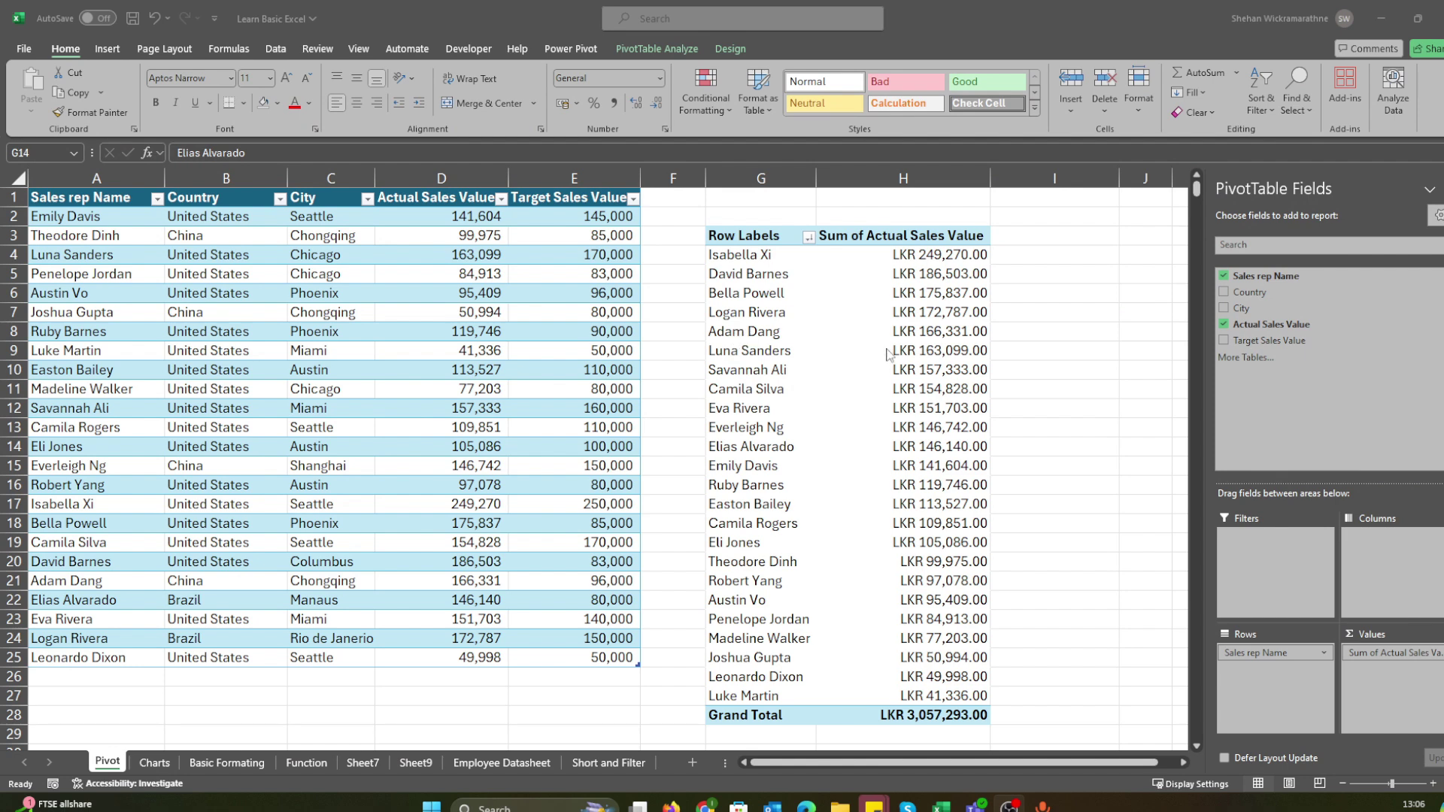
left_click(783, 375)
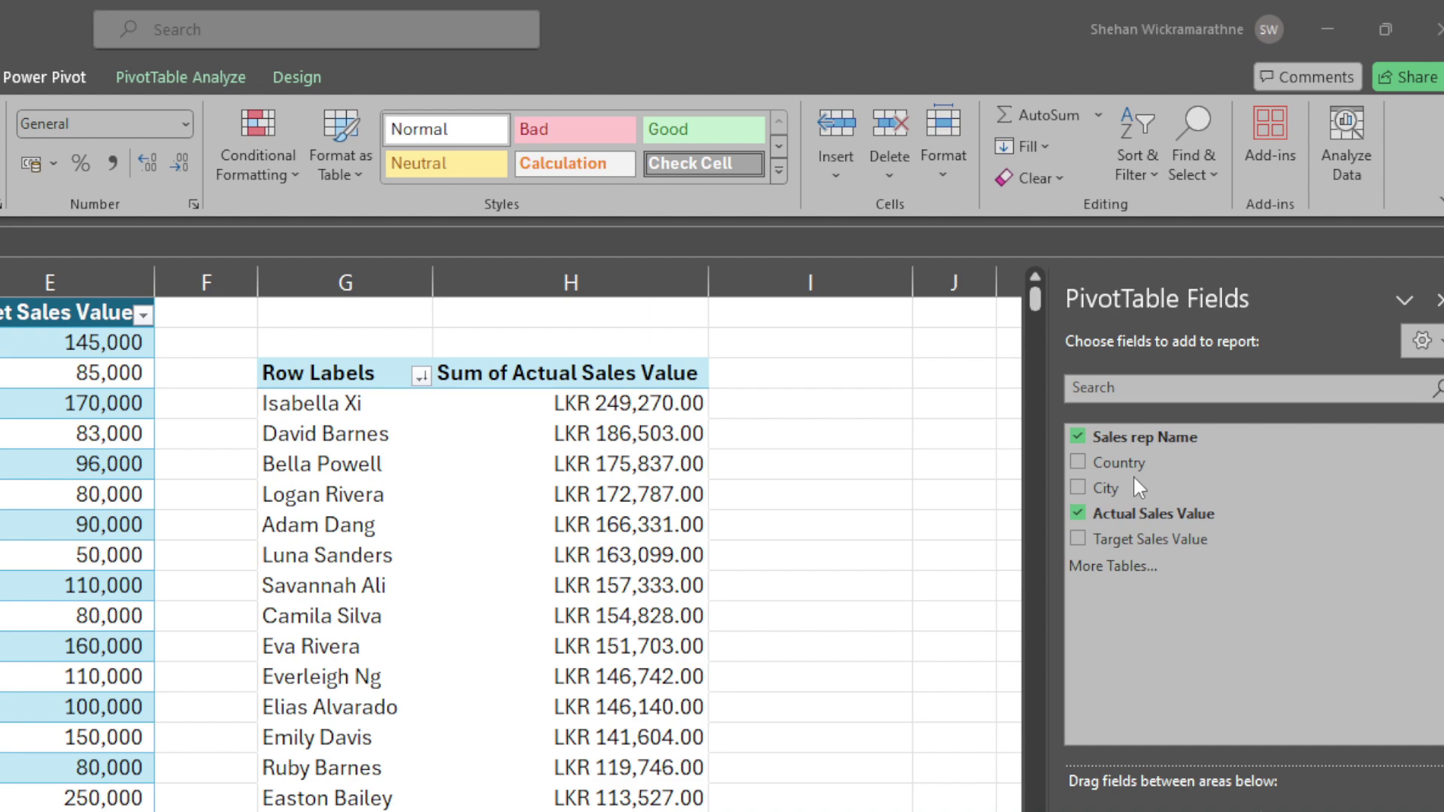
left_click(1131, 456)
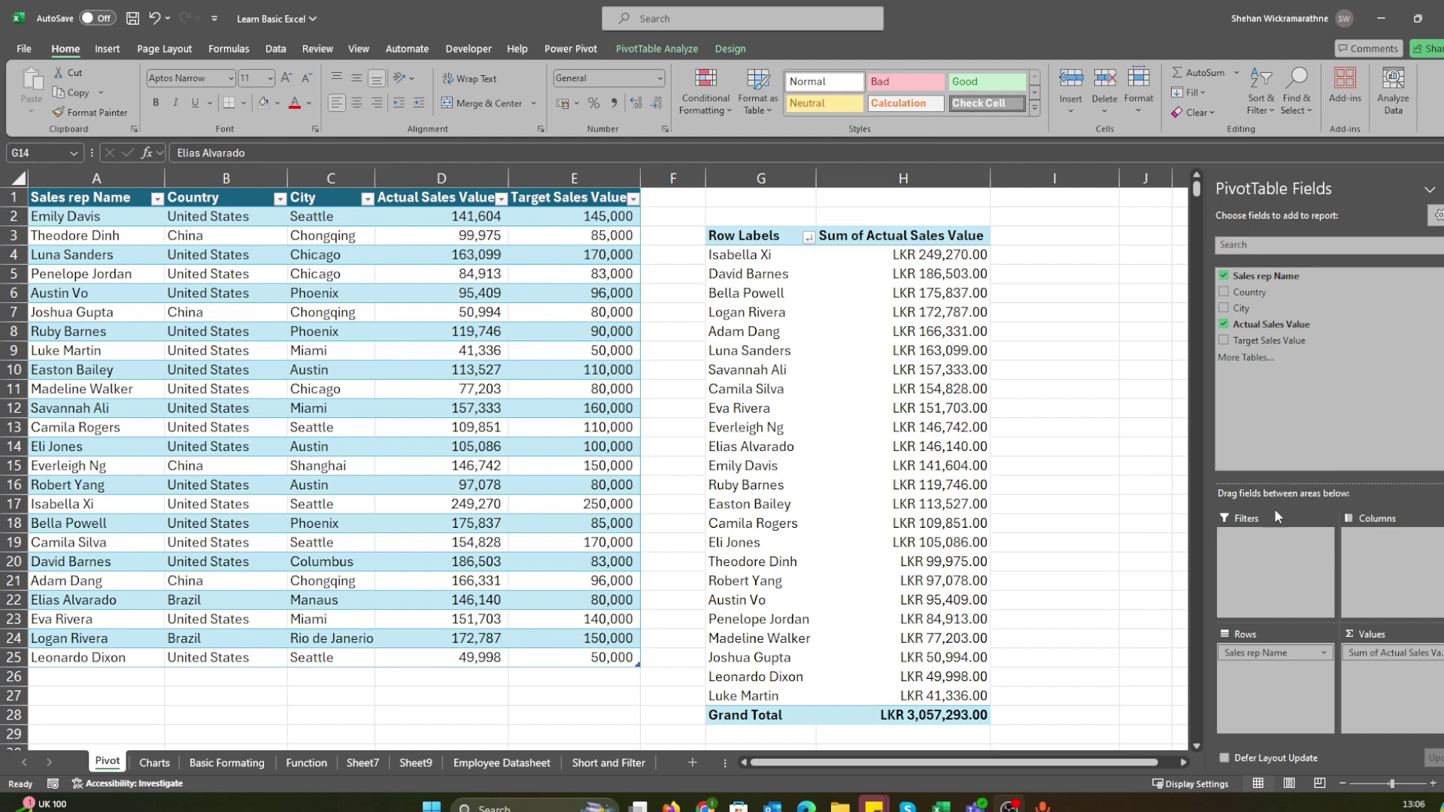
left_click_drag(1271, 292, 1274, 549)
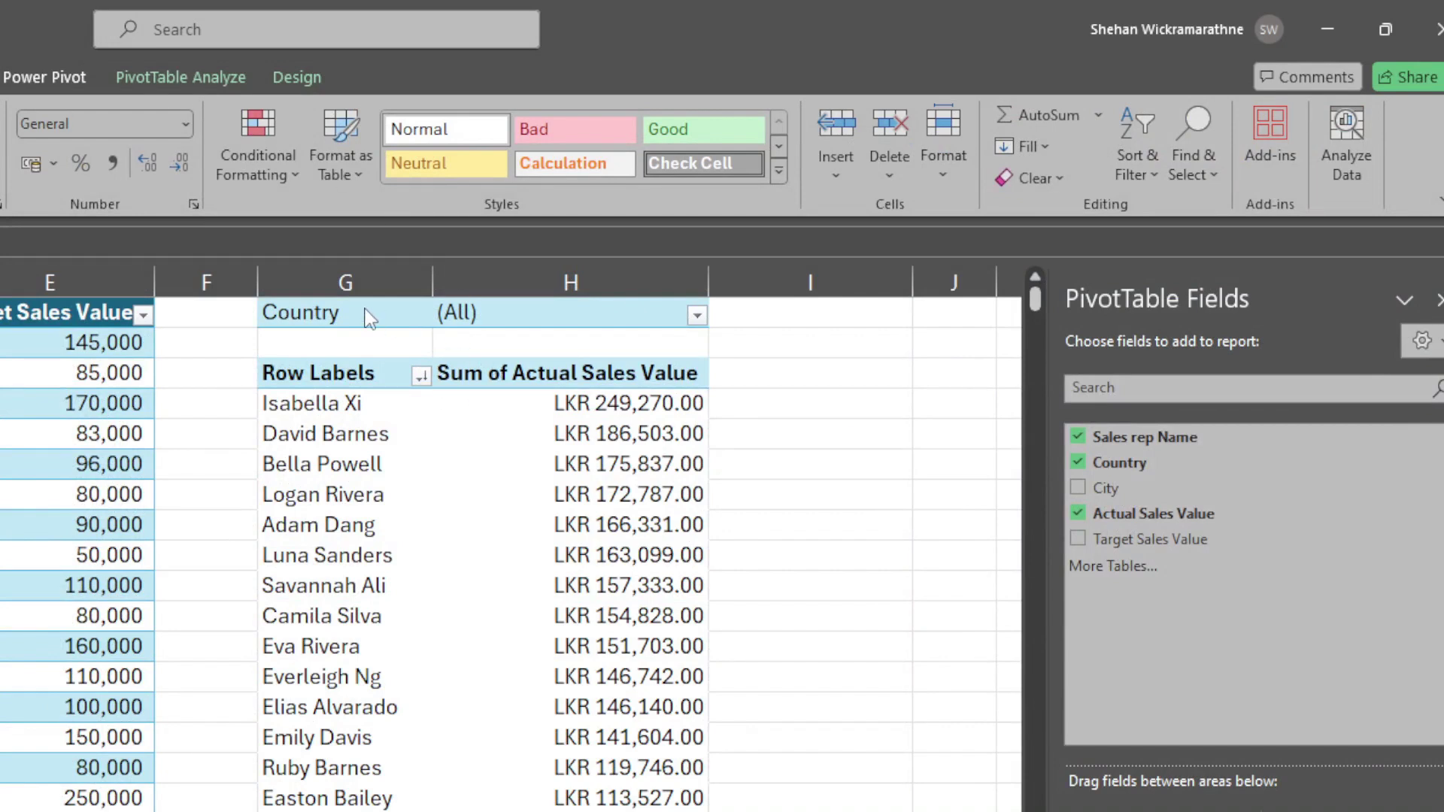
left_click_drag(354, 312, 524, 308)
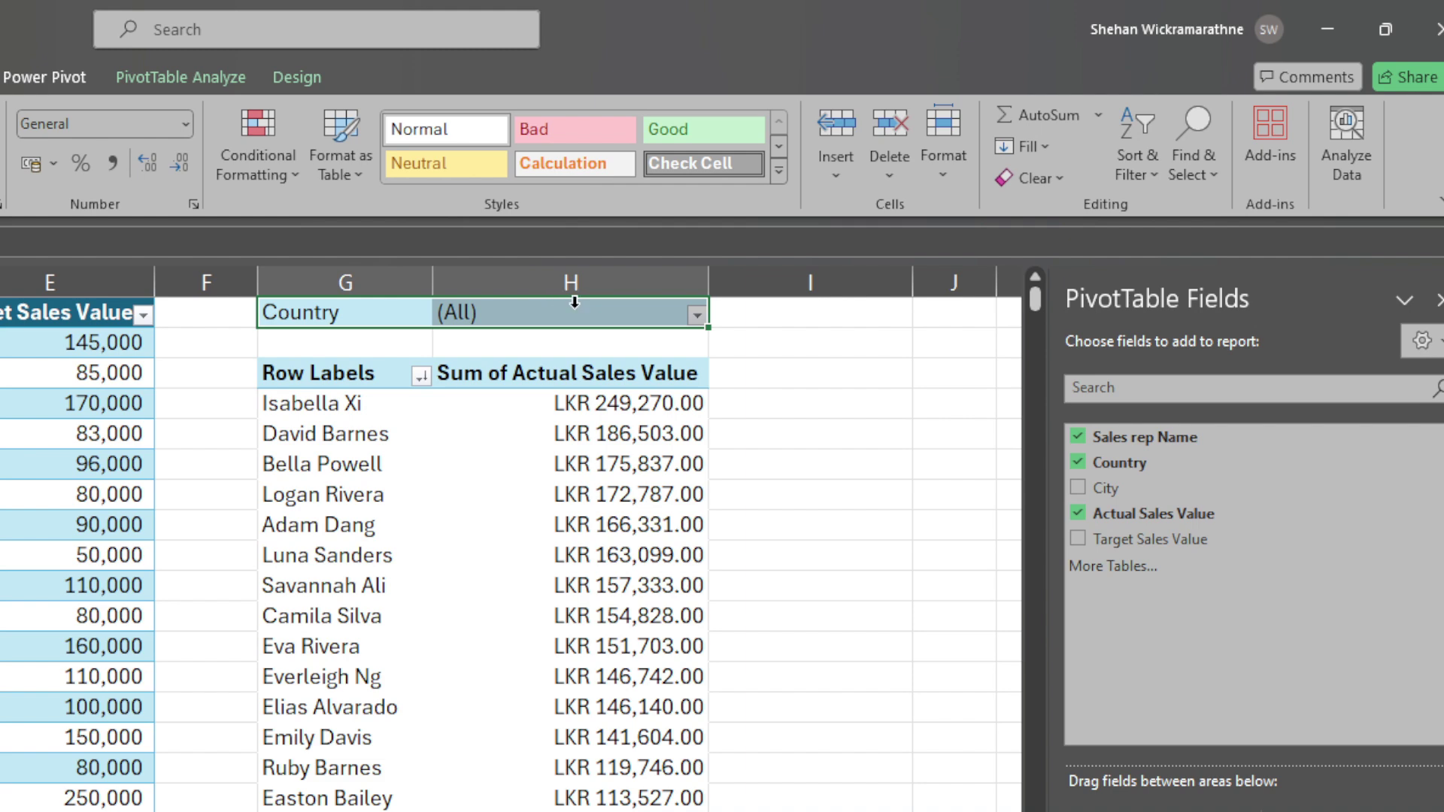
left_click(751, 322)
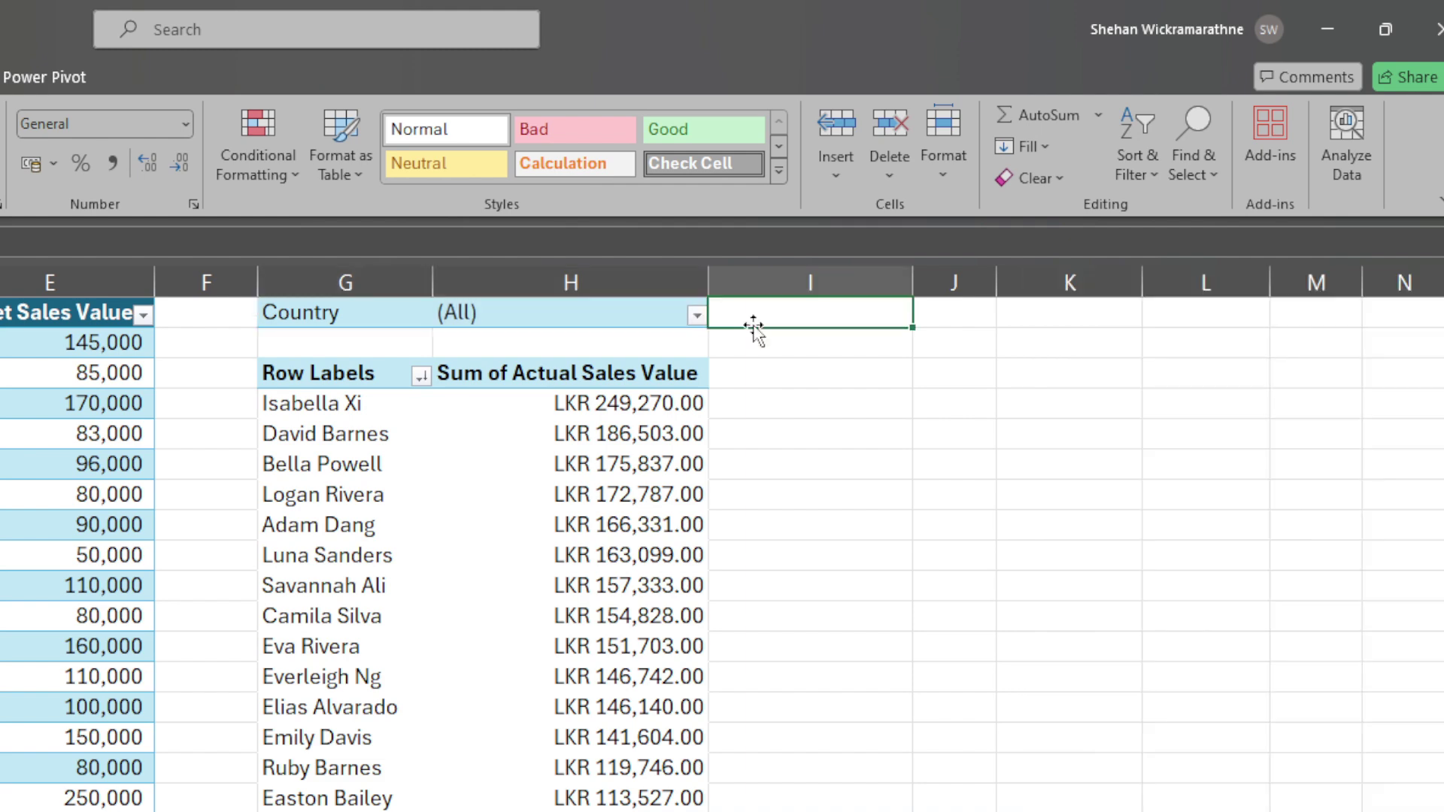
Filter the PivotTable by Country to show only the sales reps in Brazil.
left_click(697, 317)
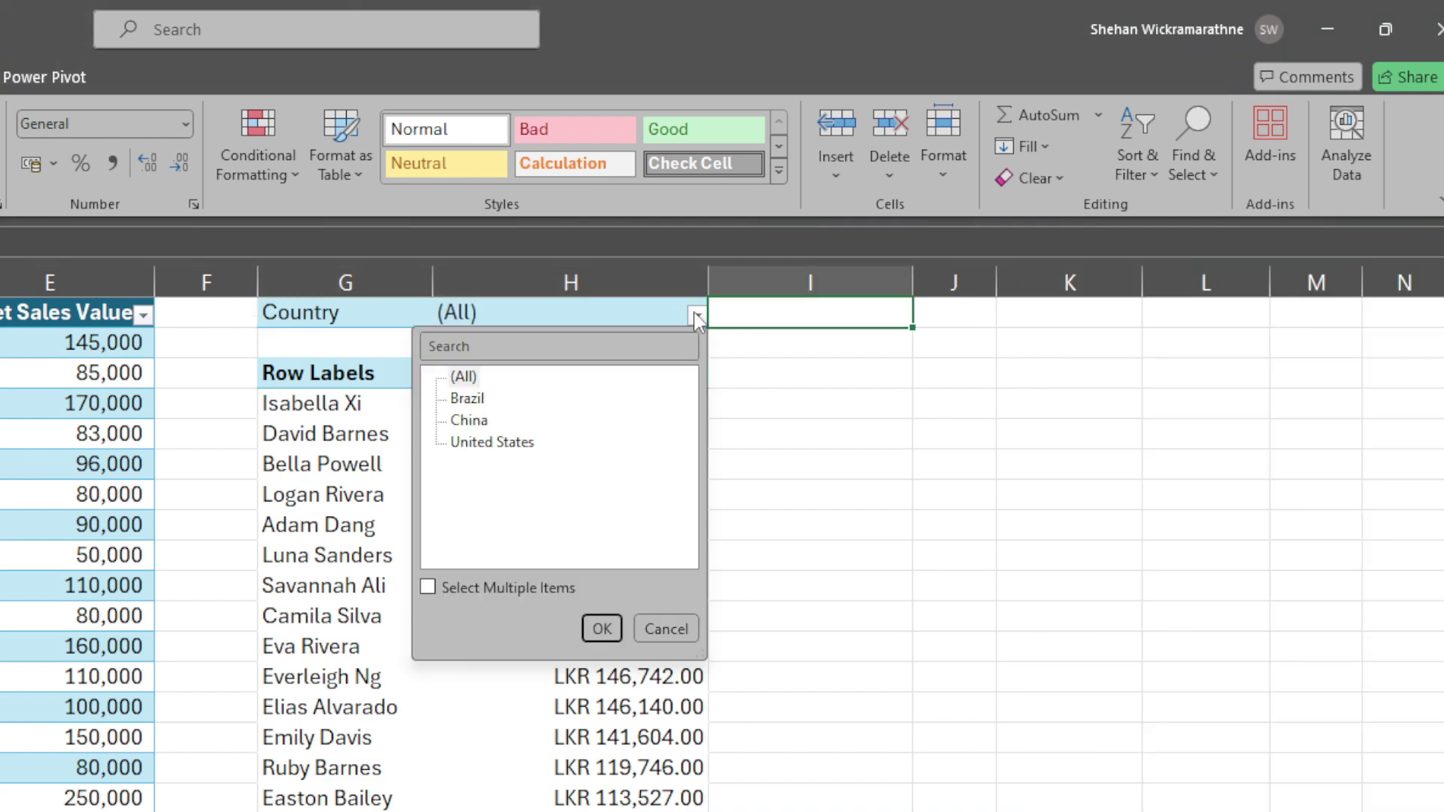
left_click(478, 402)
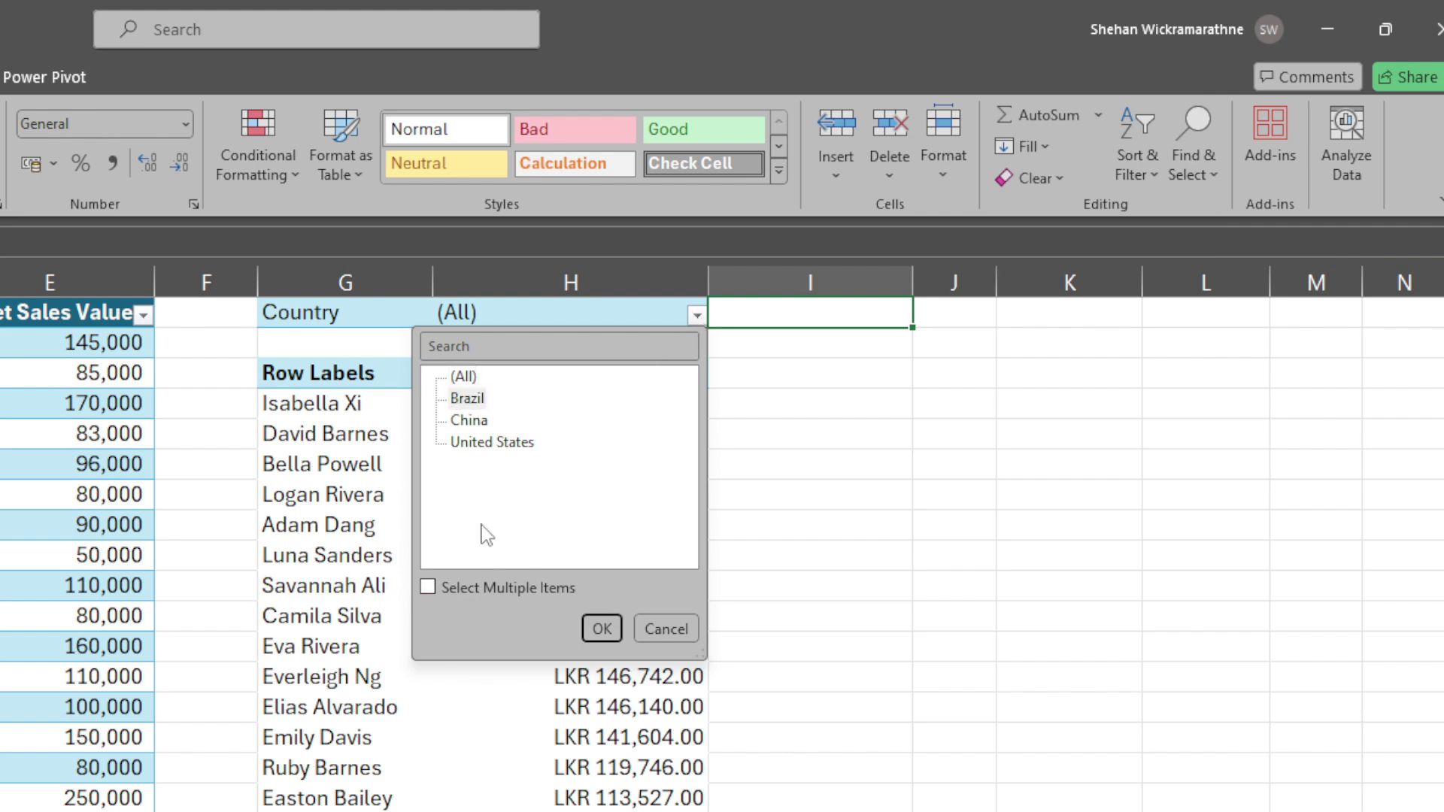
left_click(608, 628)
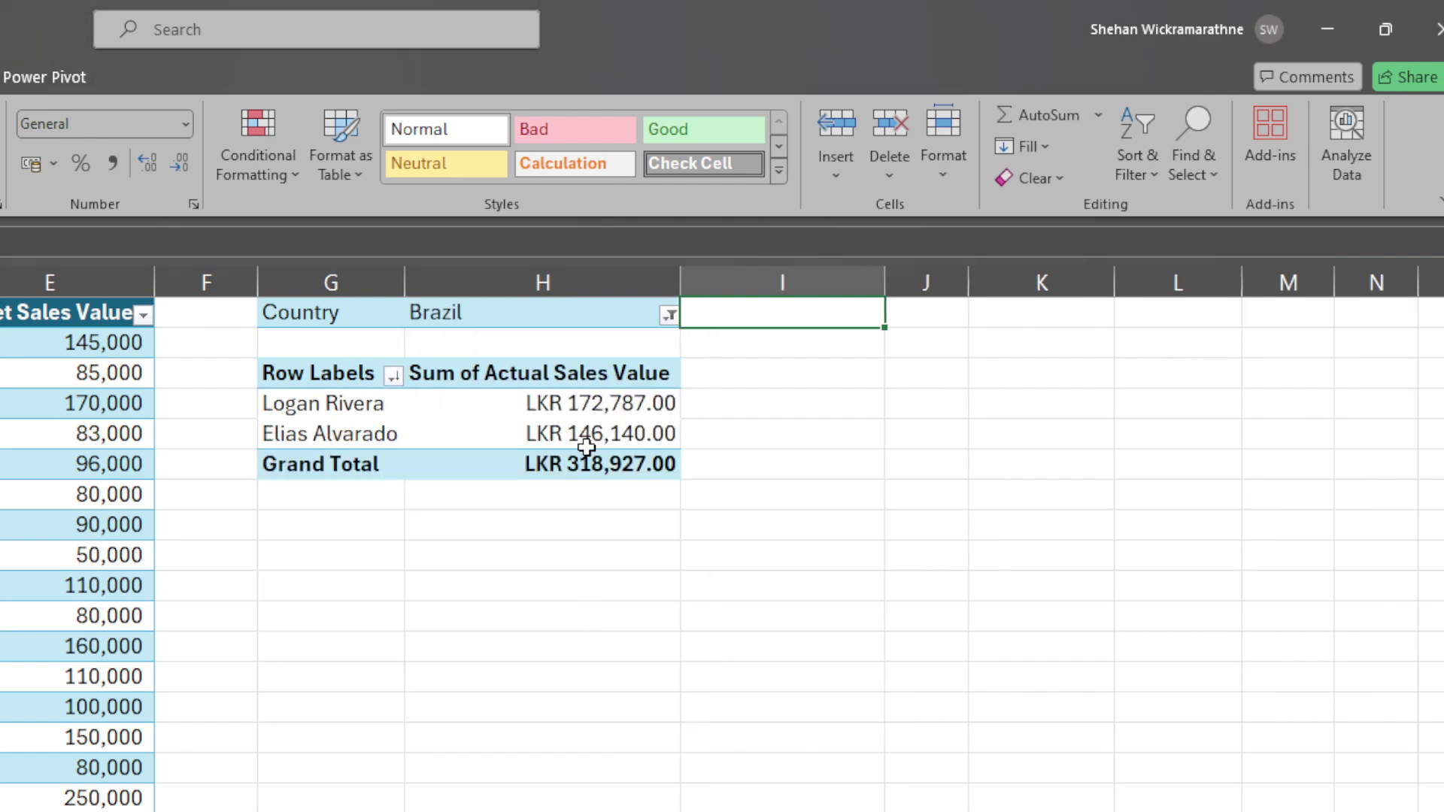
left_click_drag(345, 409, 448, 435)
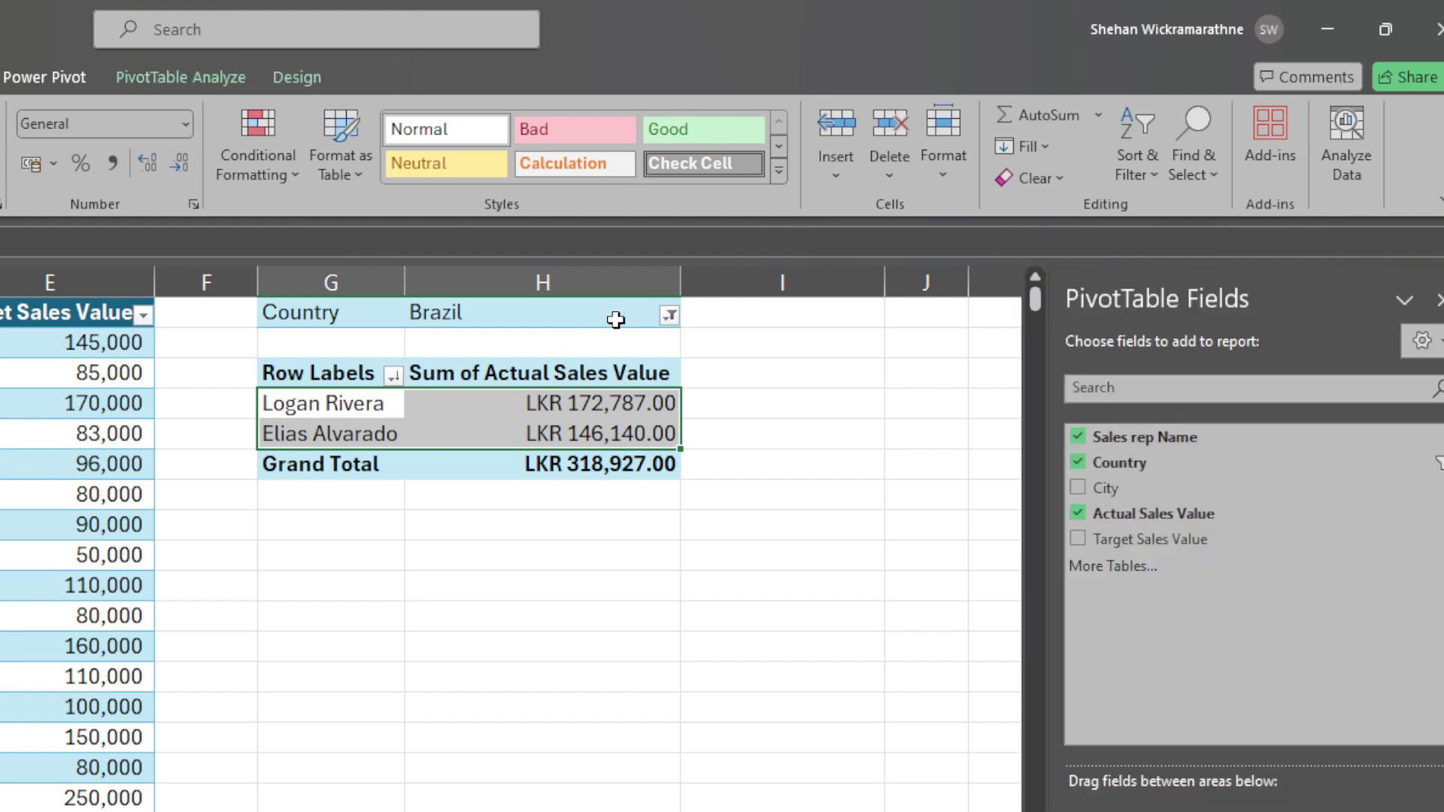
Change the PivotTable's Country filter to China and select the listed reps with their sales values.
left_click(648, 312)
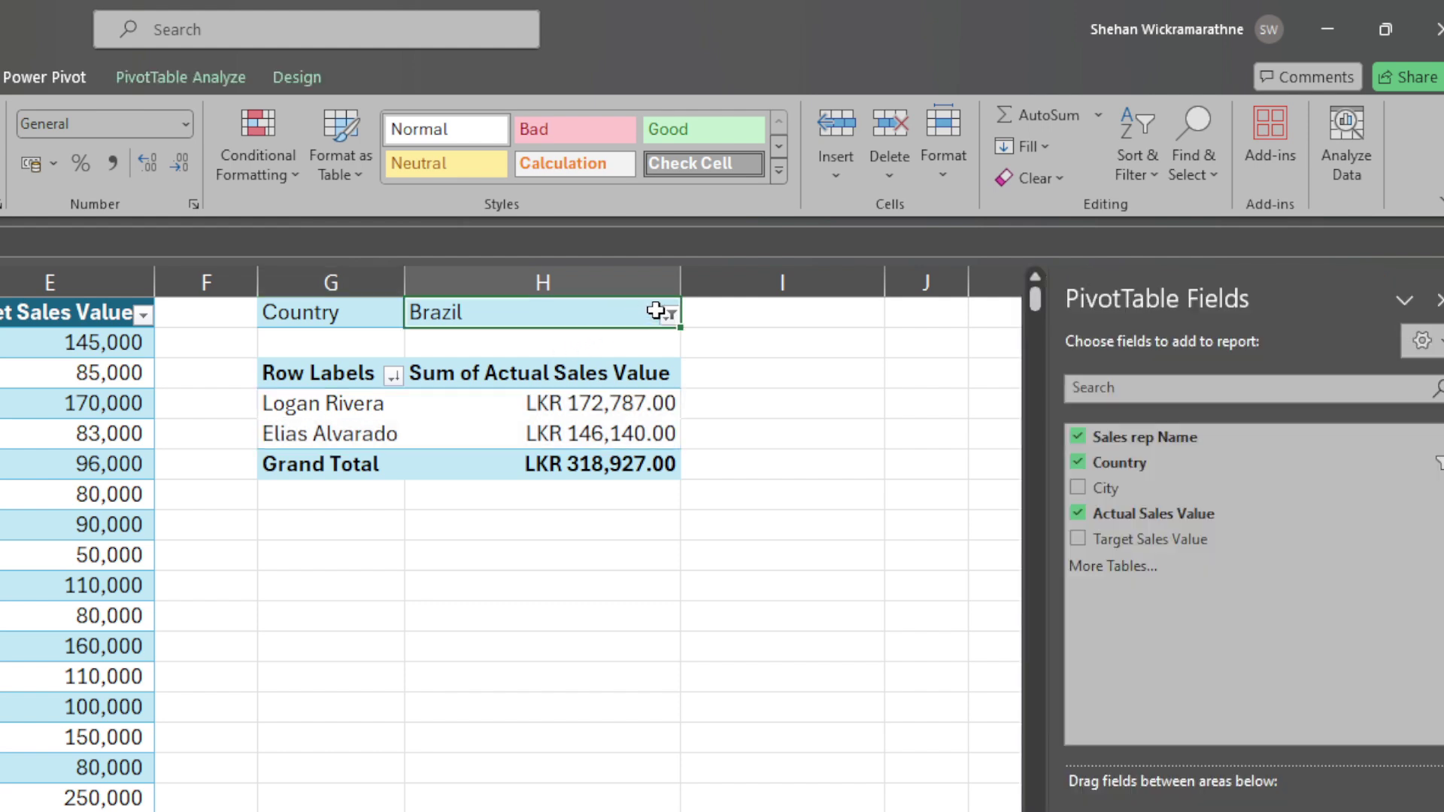
left_click(668, 315)
left_click(451, 422)
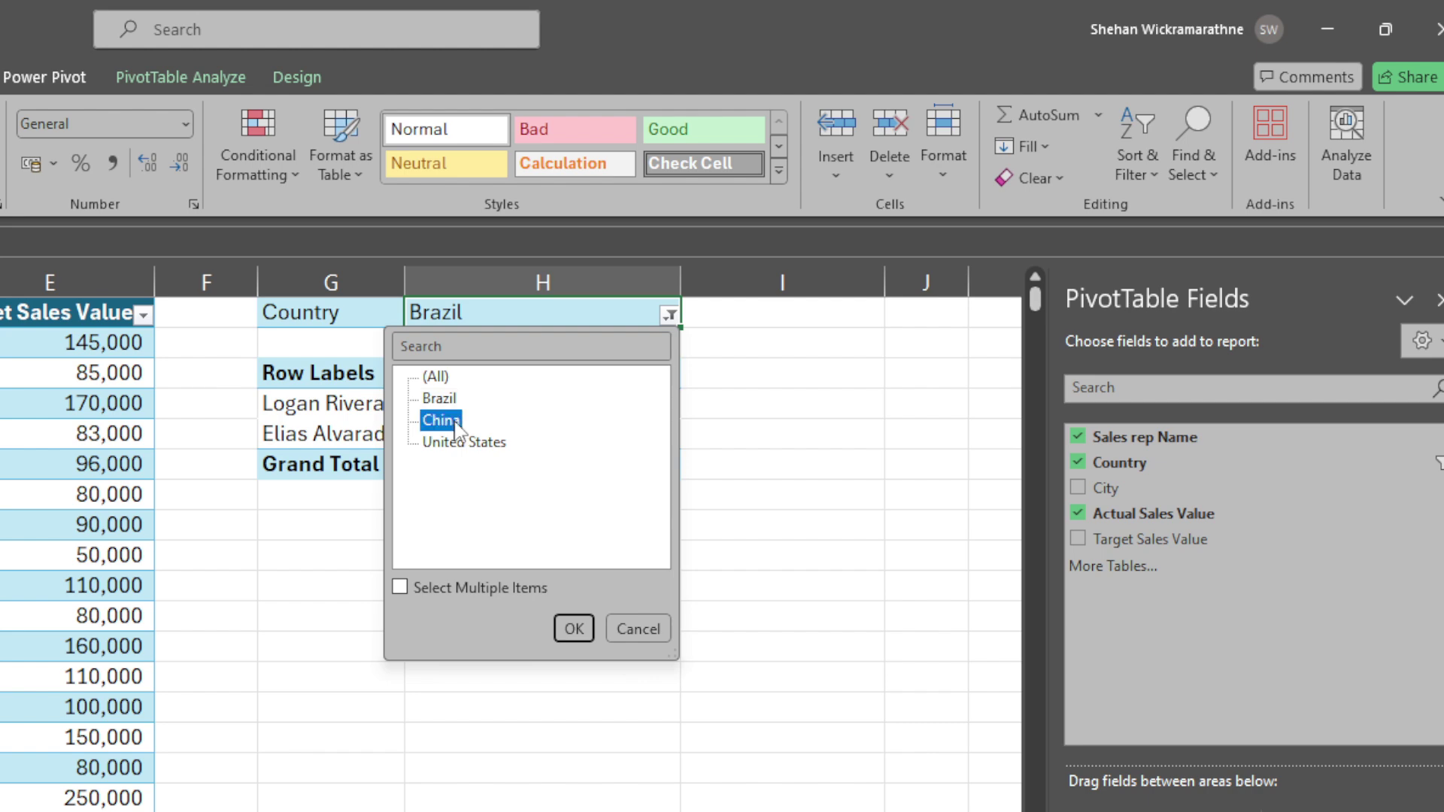
left_click(574, 631)
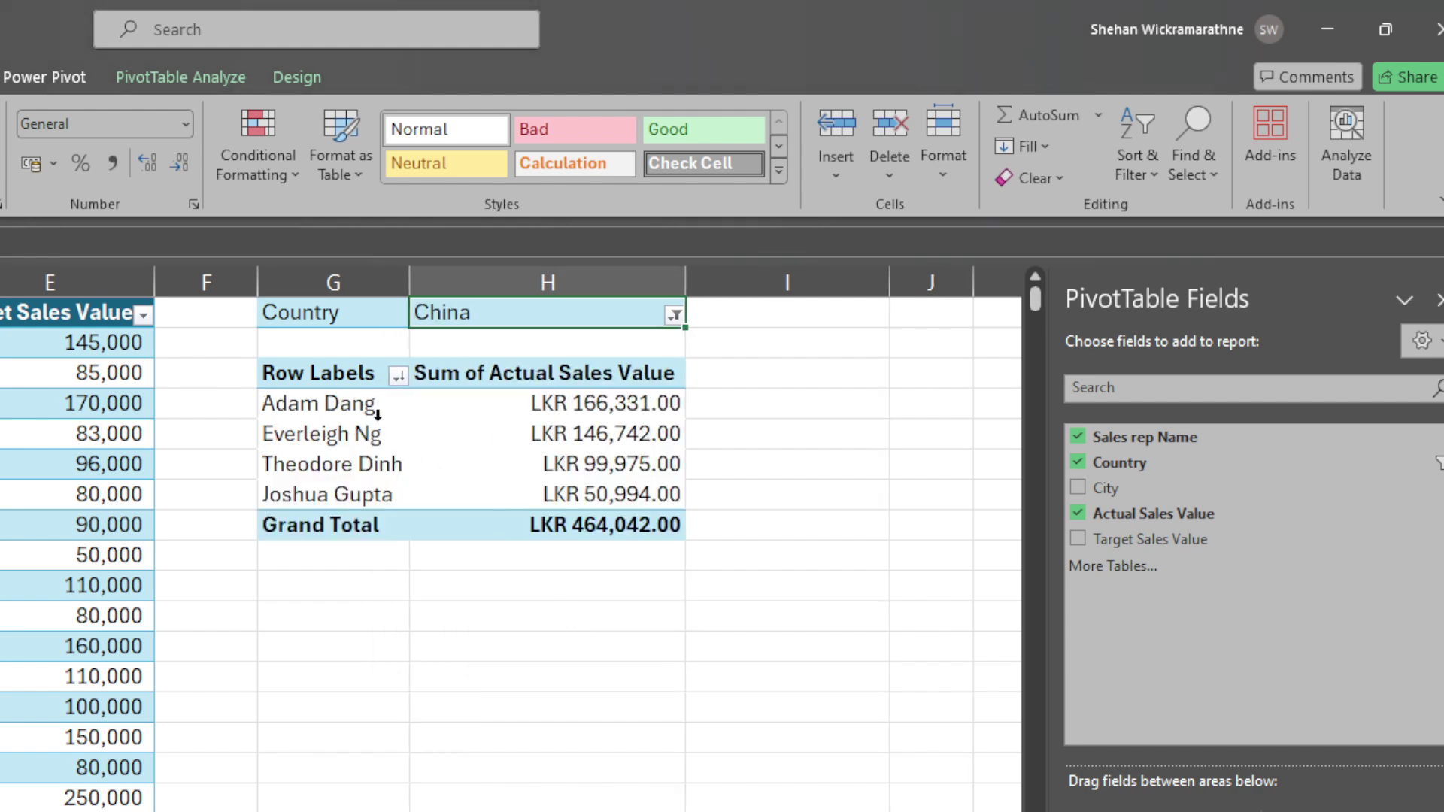
left_click_drag(377, 406, 514, 487)
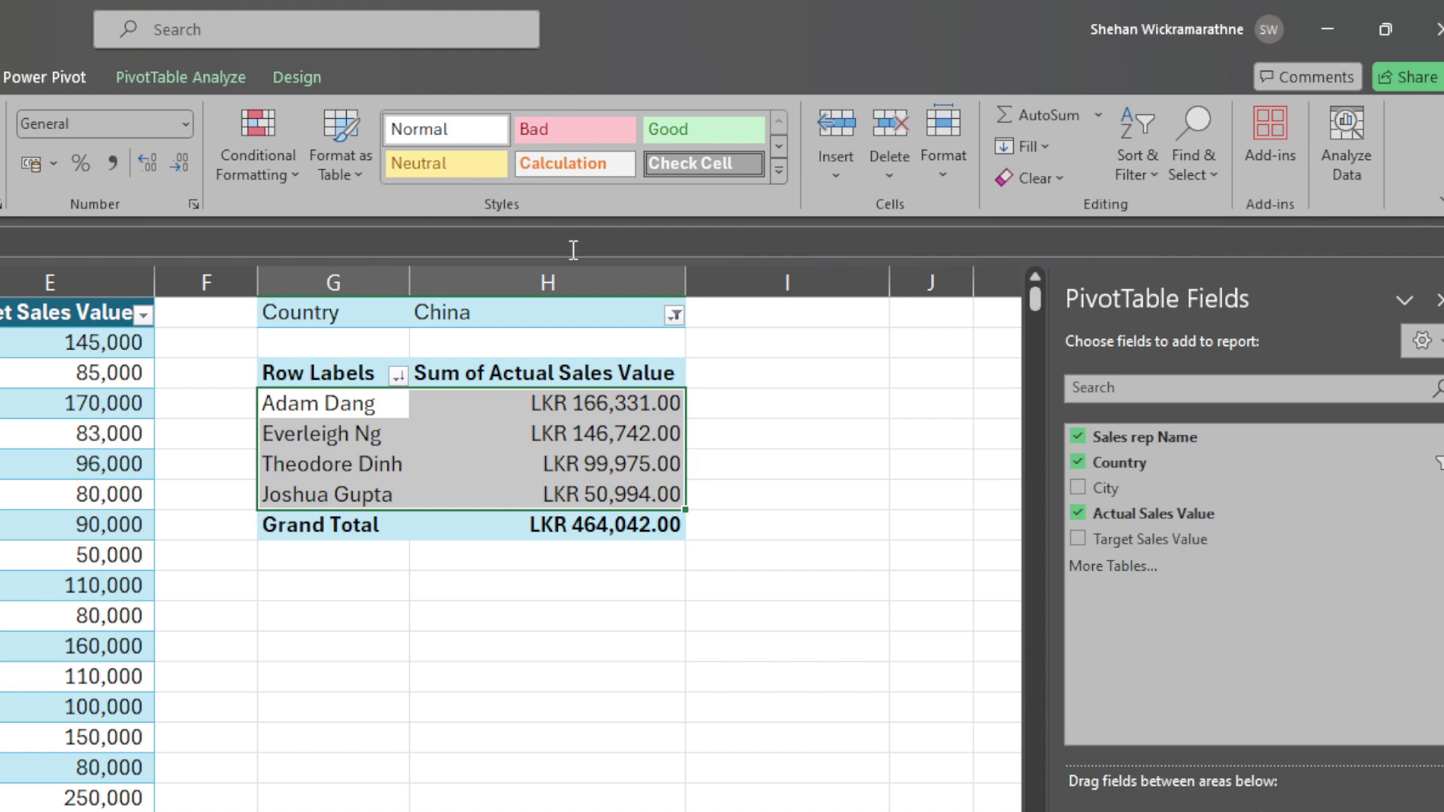
Switch the PivotTable's Country report filter to United States.
left_click(661, 312)
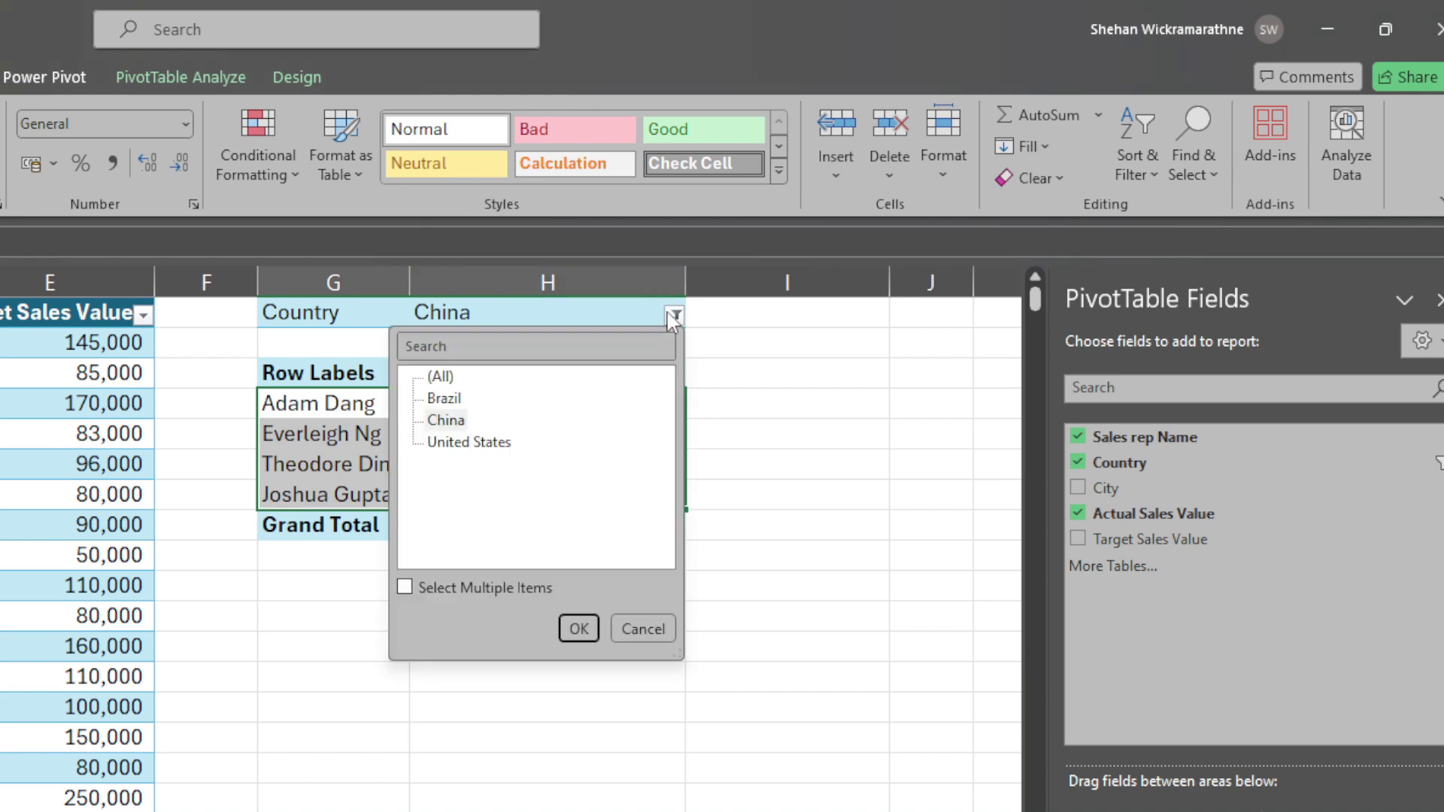
left_click(471, 444)
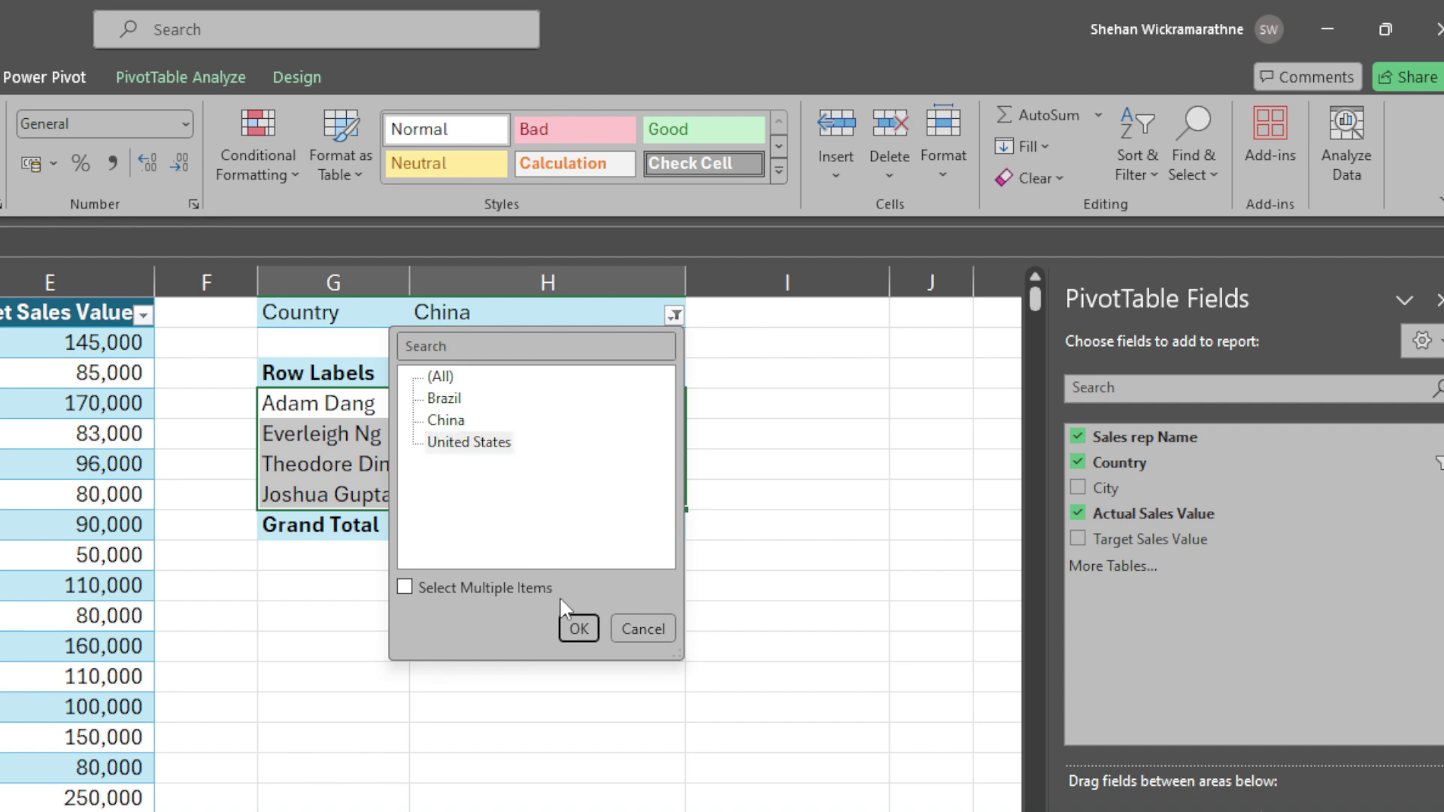
left_click(578, 629)
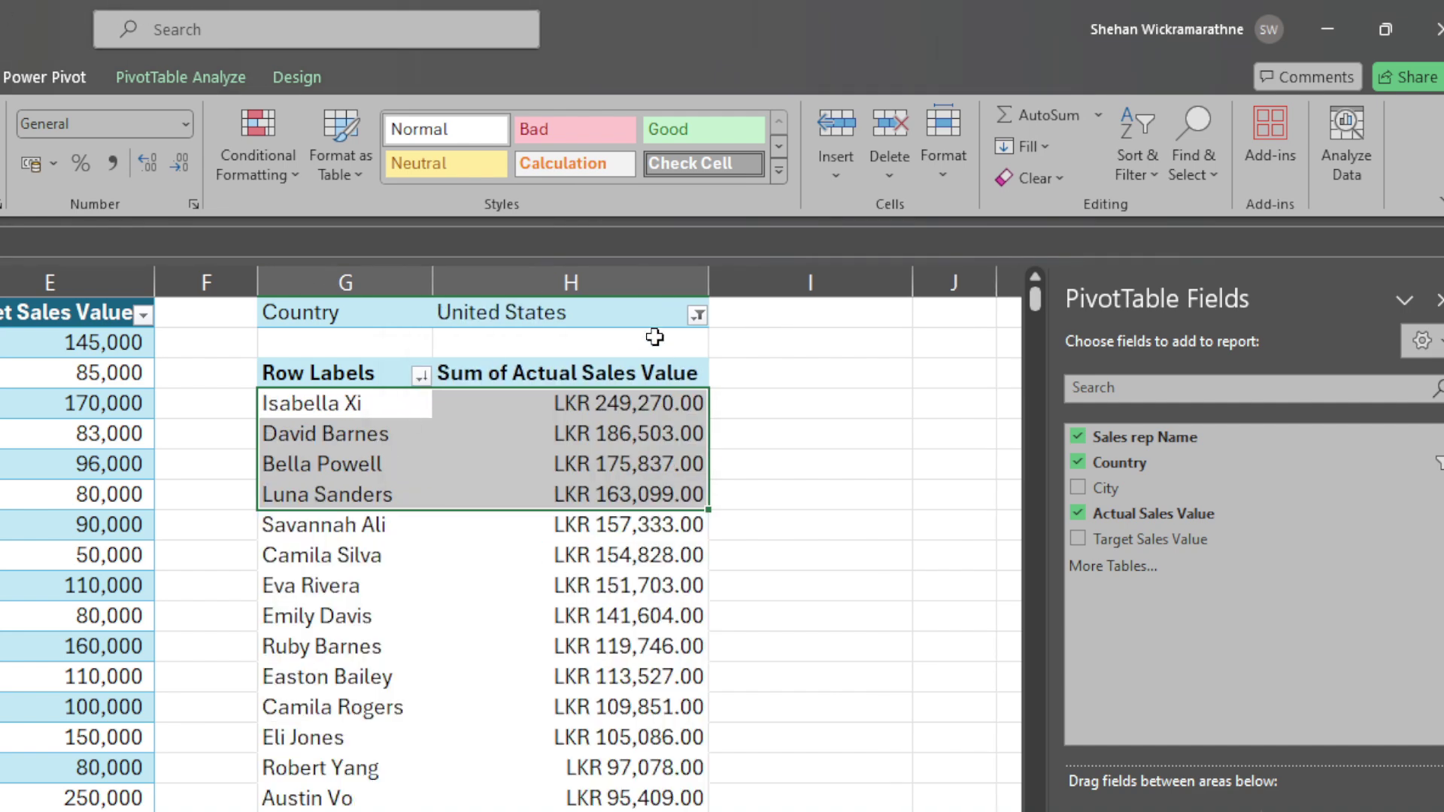
Allow multiple items in the Country filter, include both Brazil and China, and select the resulting reps and sales values.
left_click(695, 331)
left_click(698, 316)
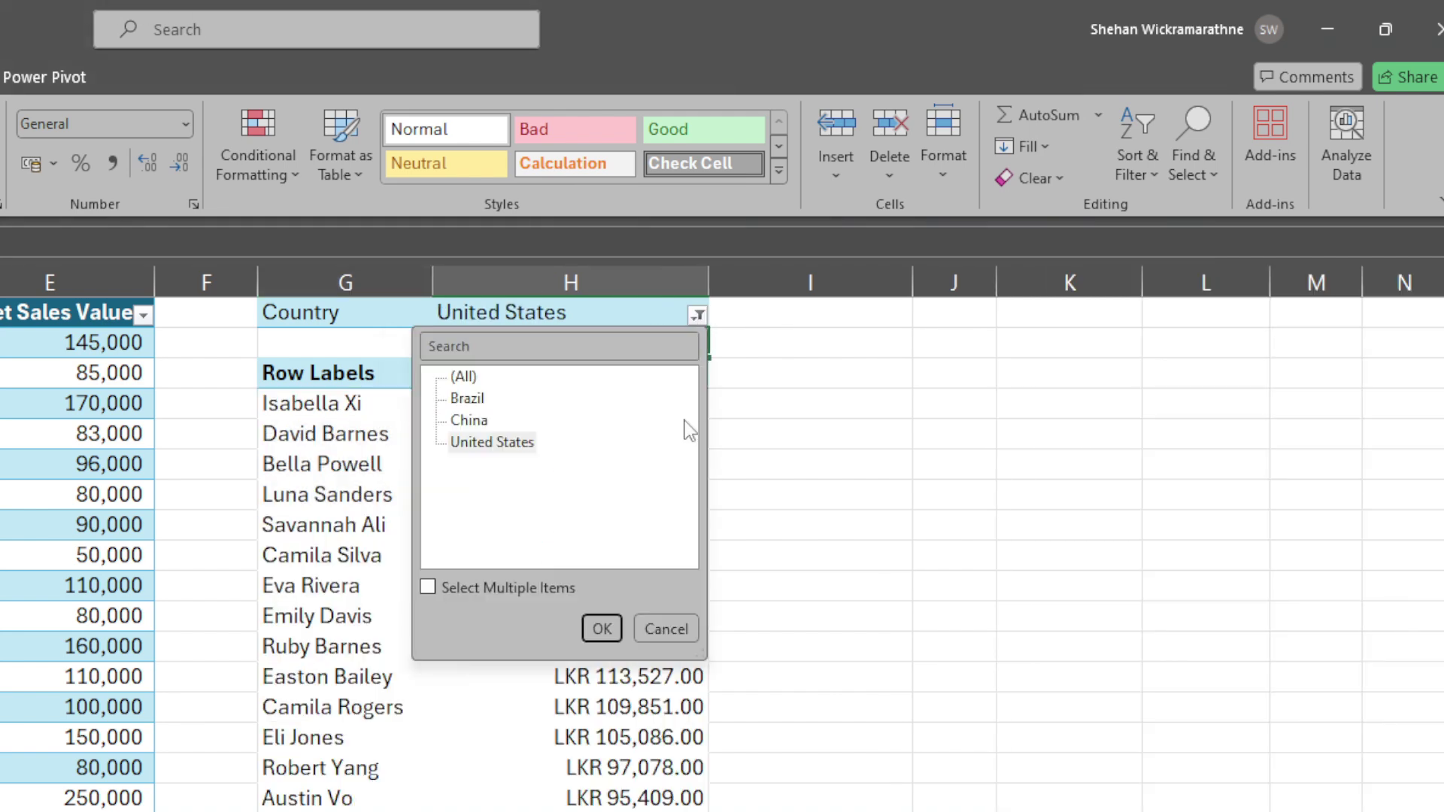
left_click(482, 404)
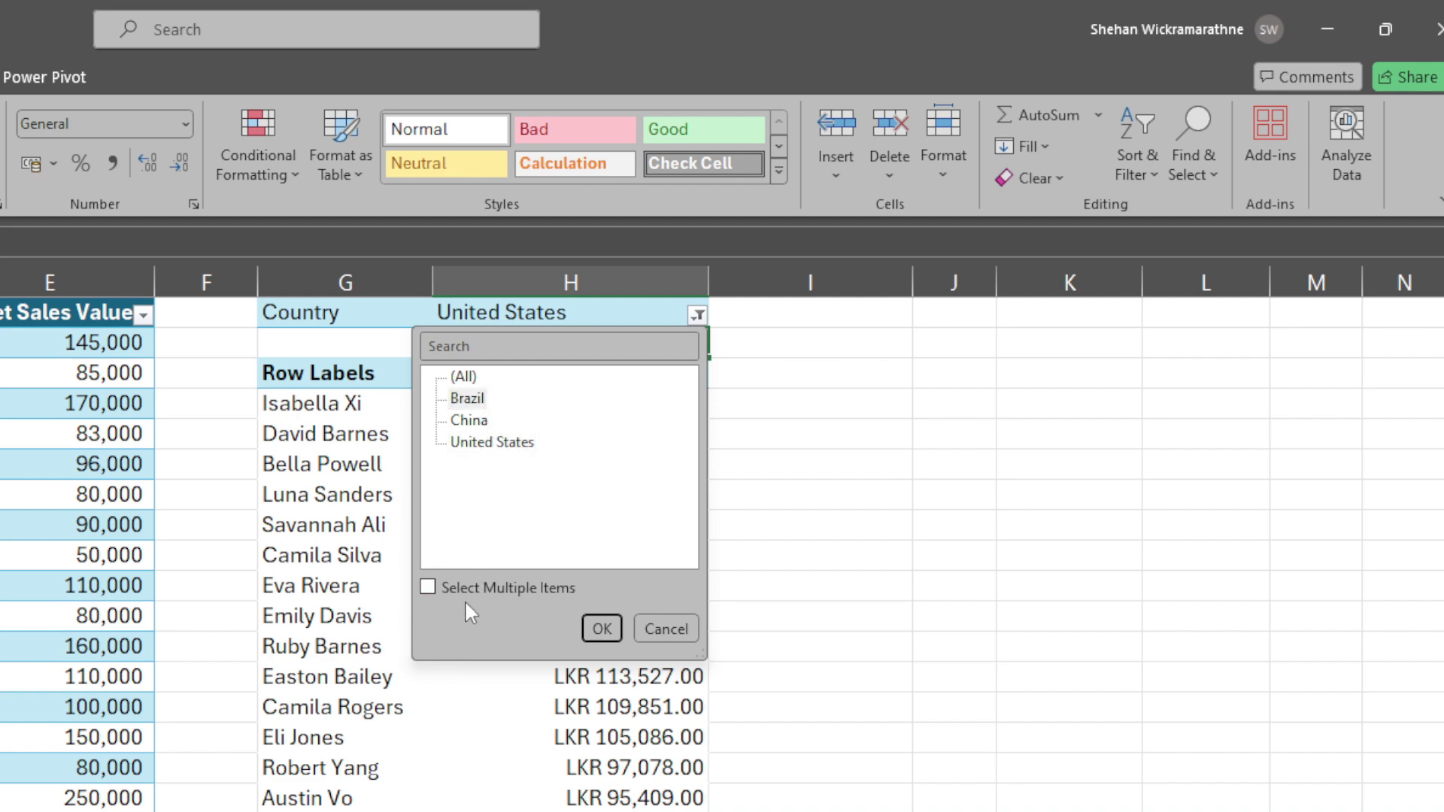
left_click(426, 591)
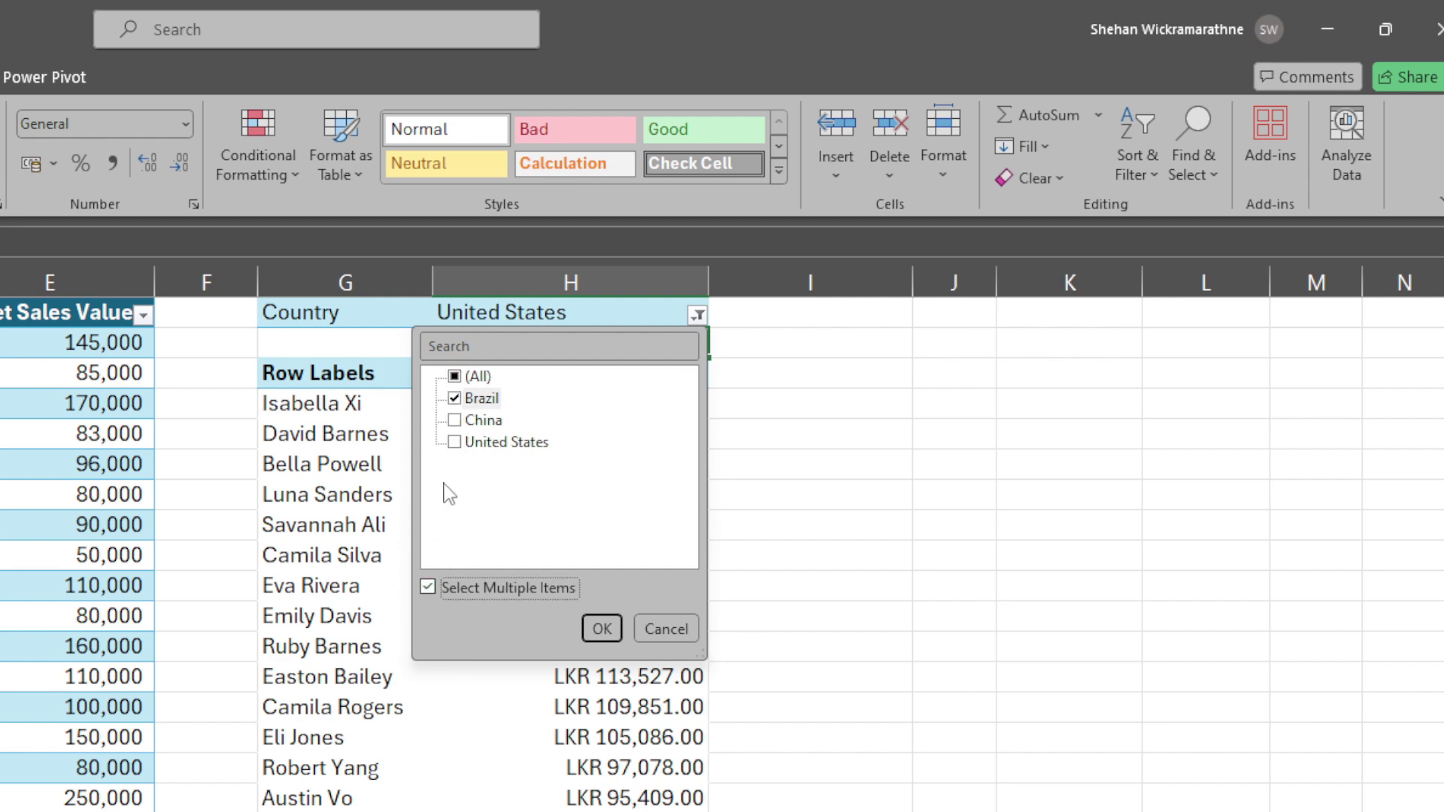
left_click(469, 425)
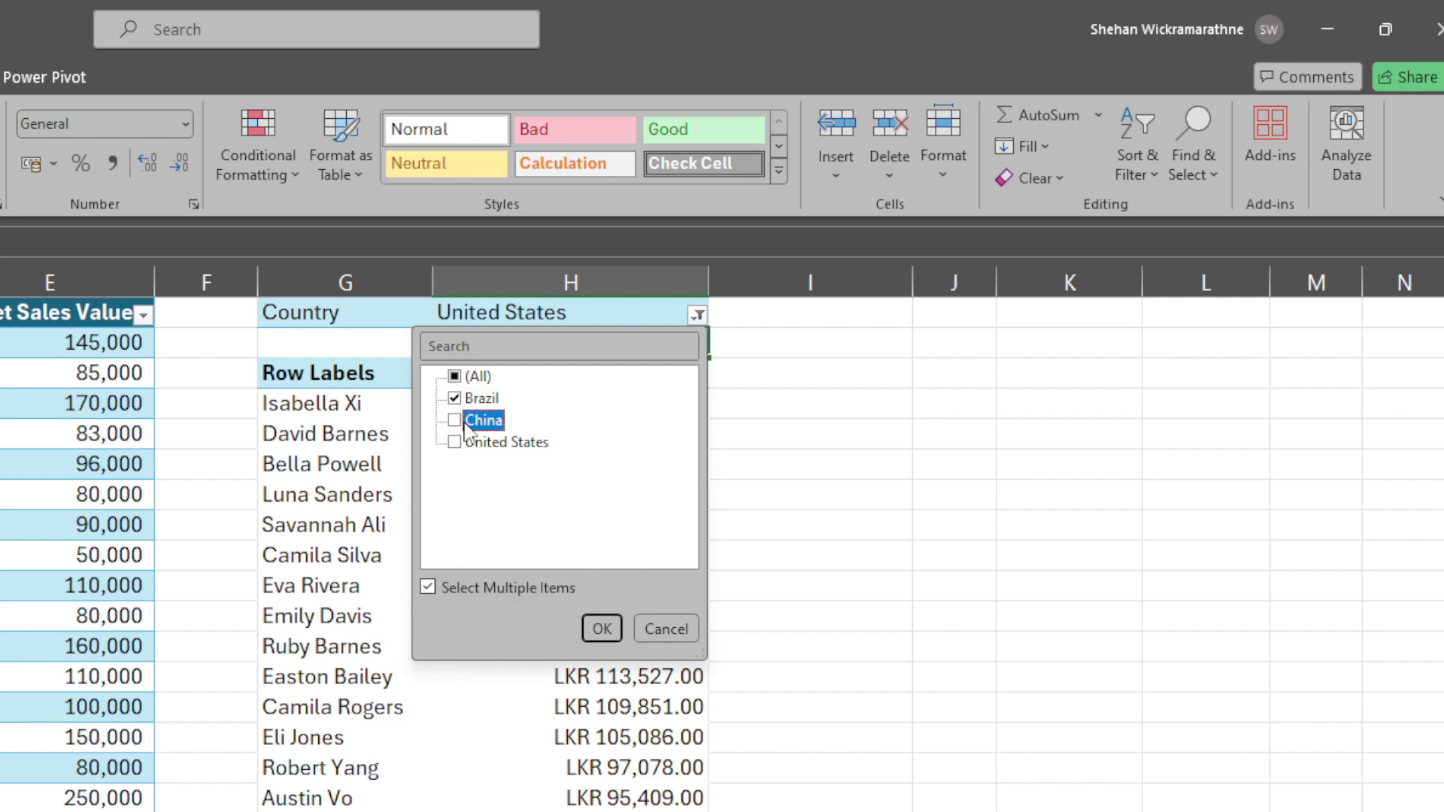
left_click(454, 420)
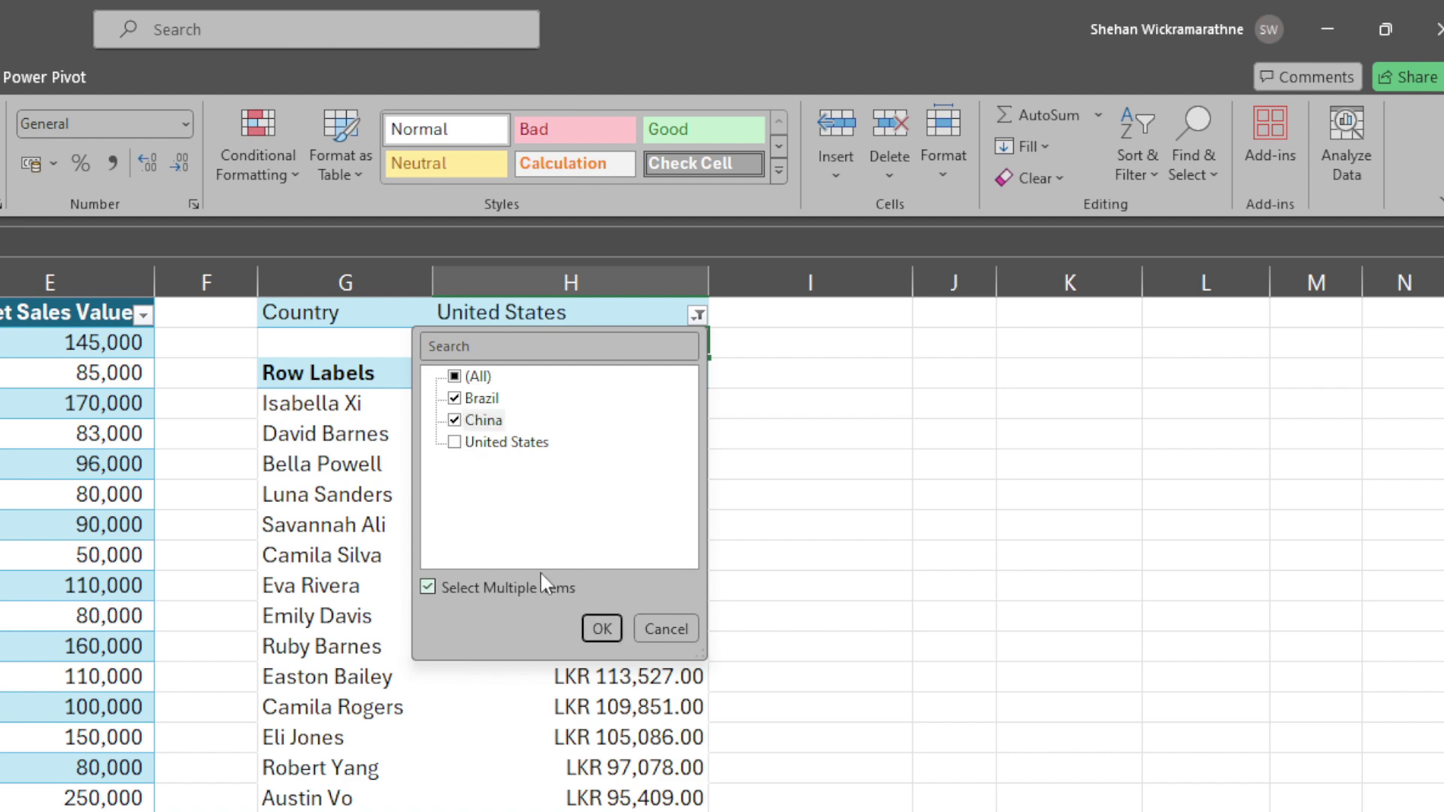
left_click(599, 631)
left_click(338, 410)
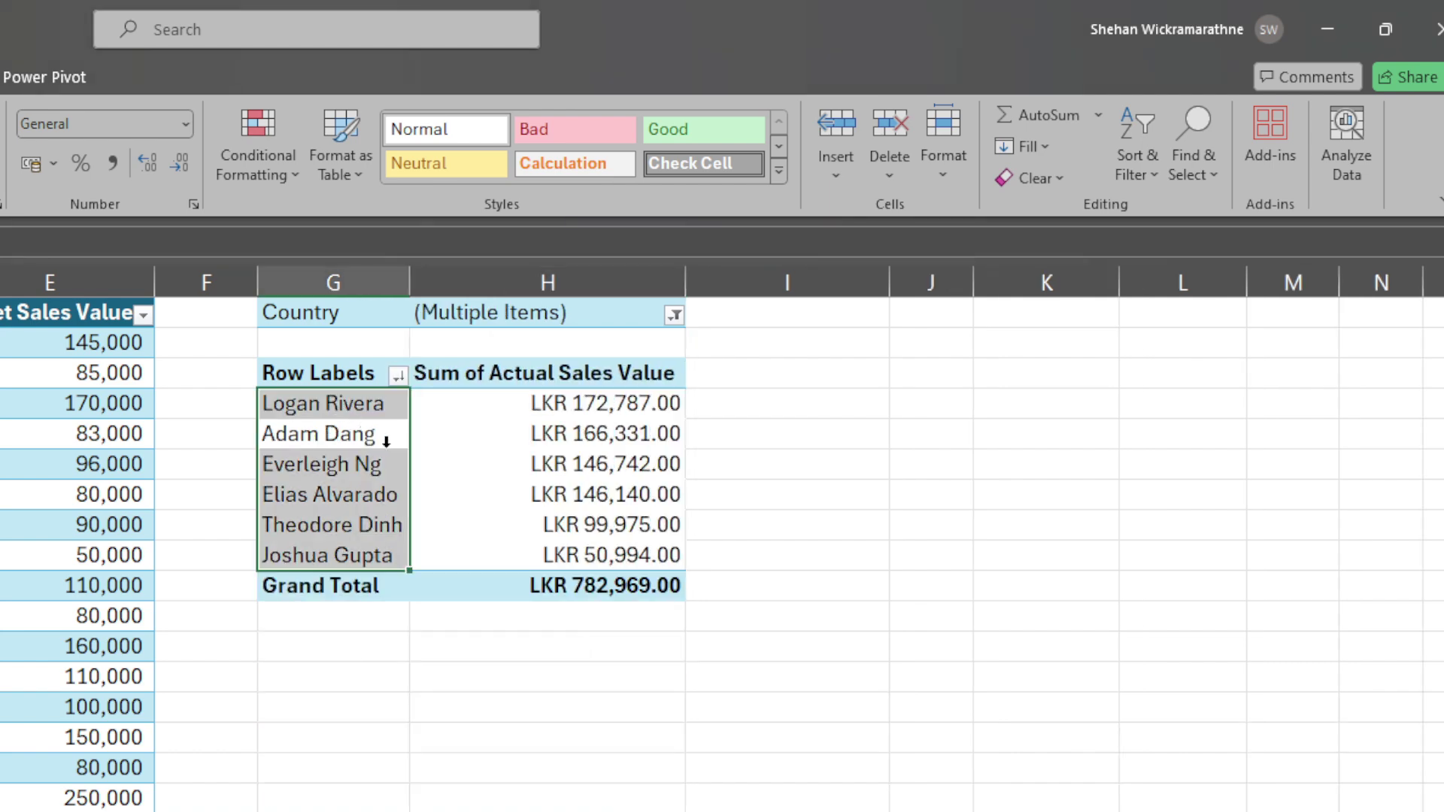
left_click_drag(384, 442, 451, 527)
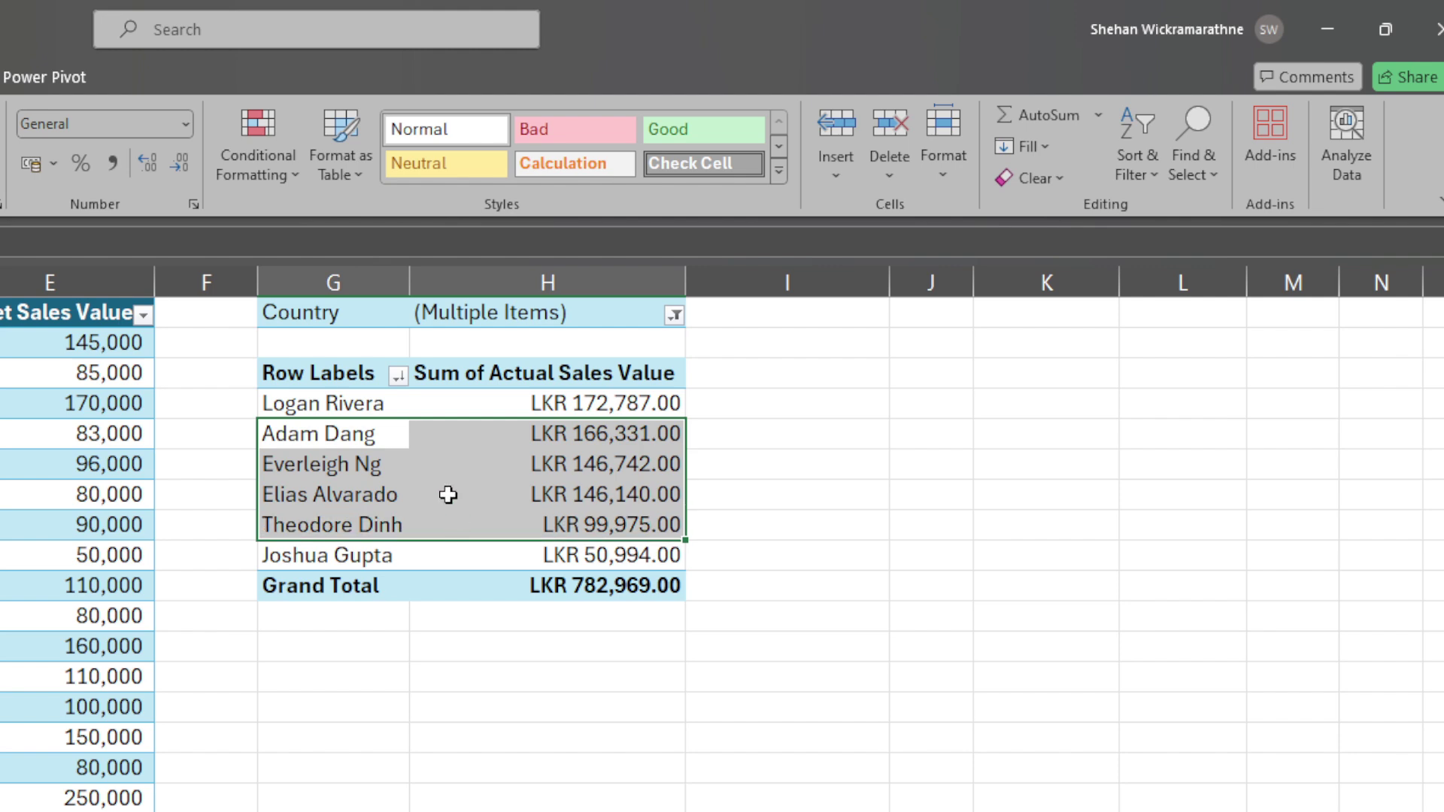
left_click_drag(345, 406, 562, 553)
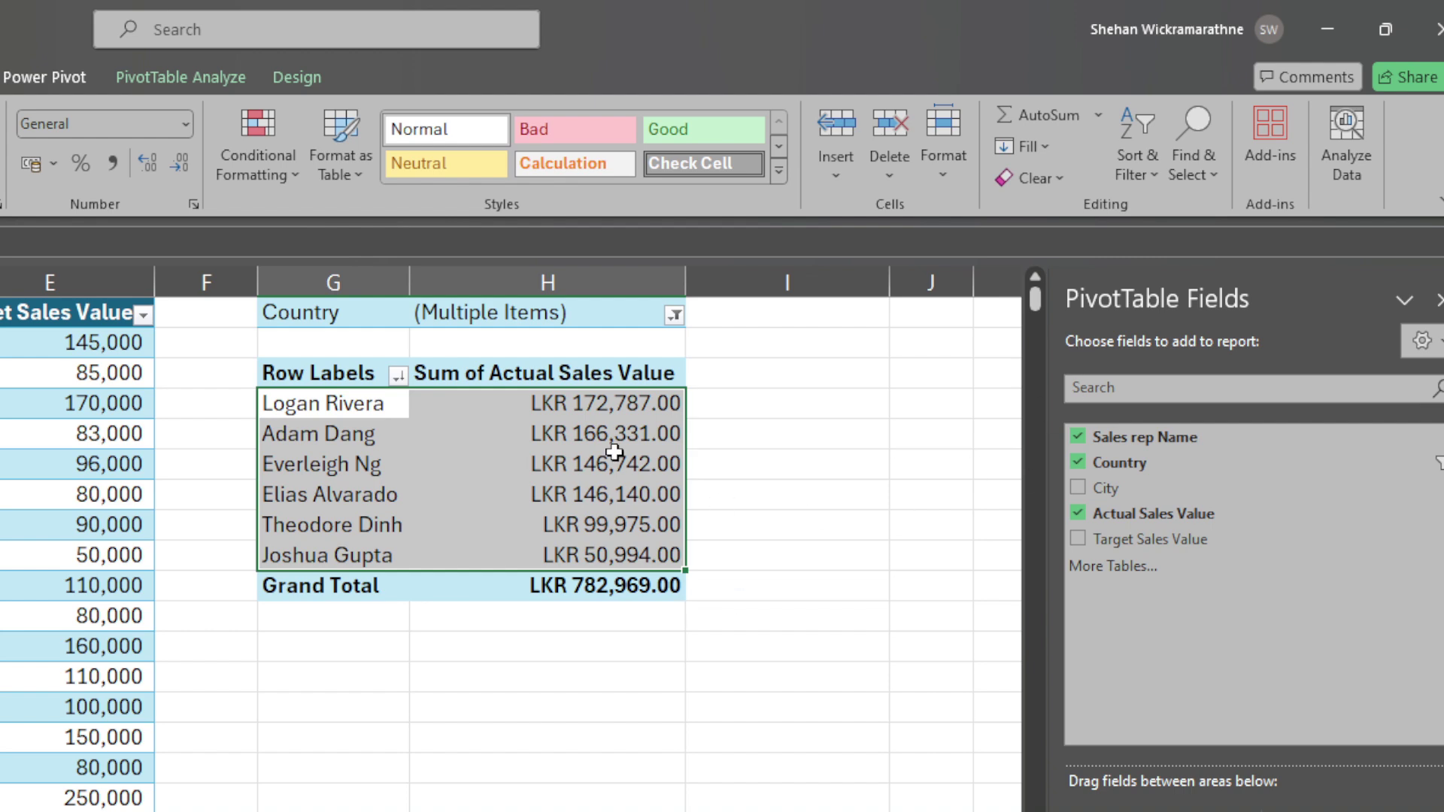
Add the City field to the PivotTable as a second report filter below Country.
left_click(671, 299)
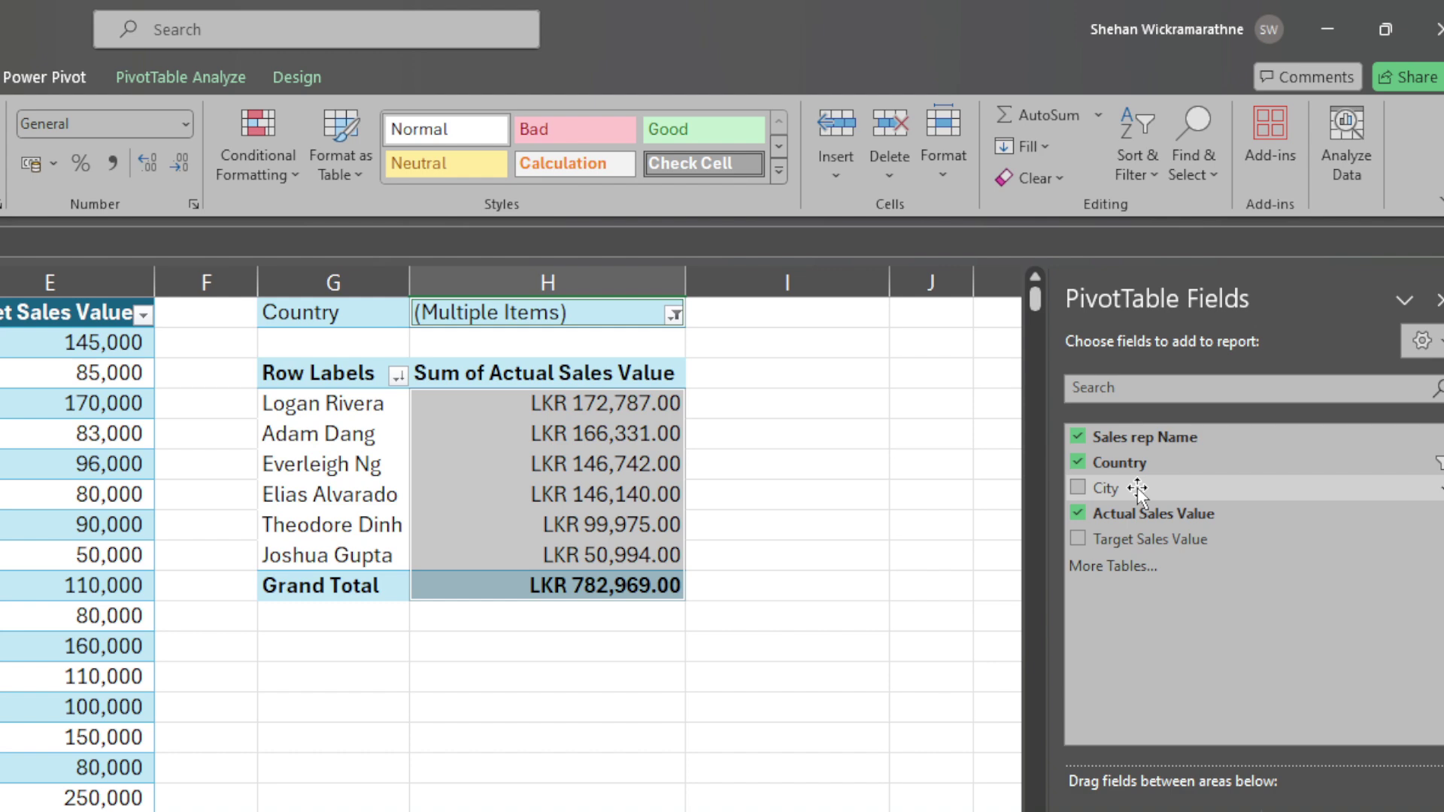
left_click_drag(1137, 489, 1142, 537)
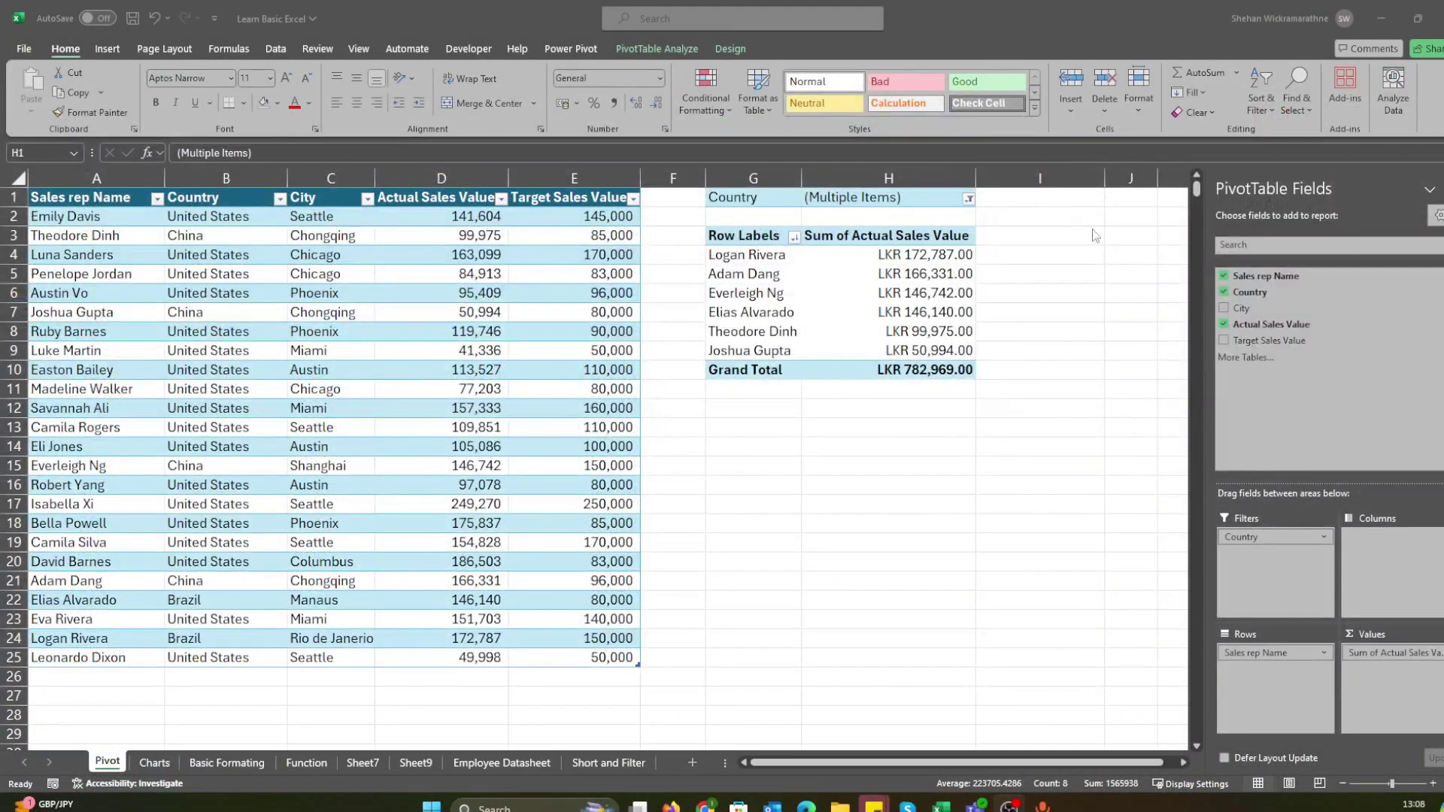
left_click_drag(1278, 308, 1276, 555)
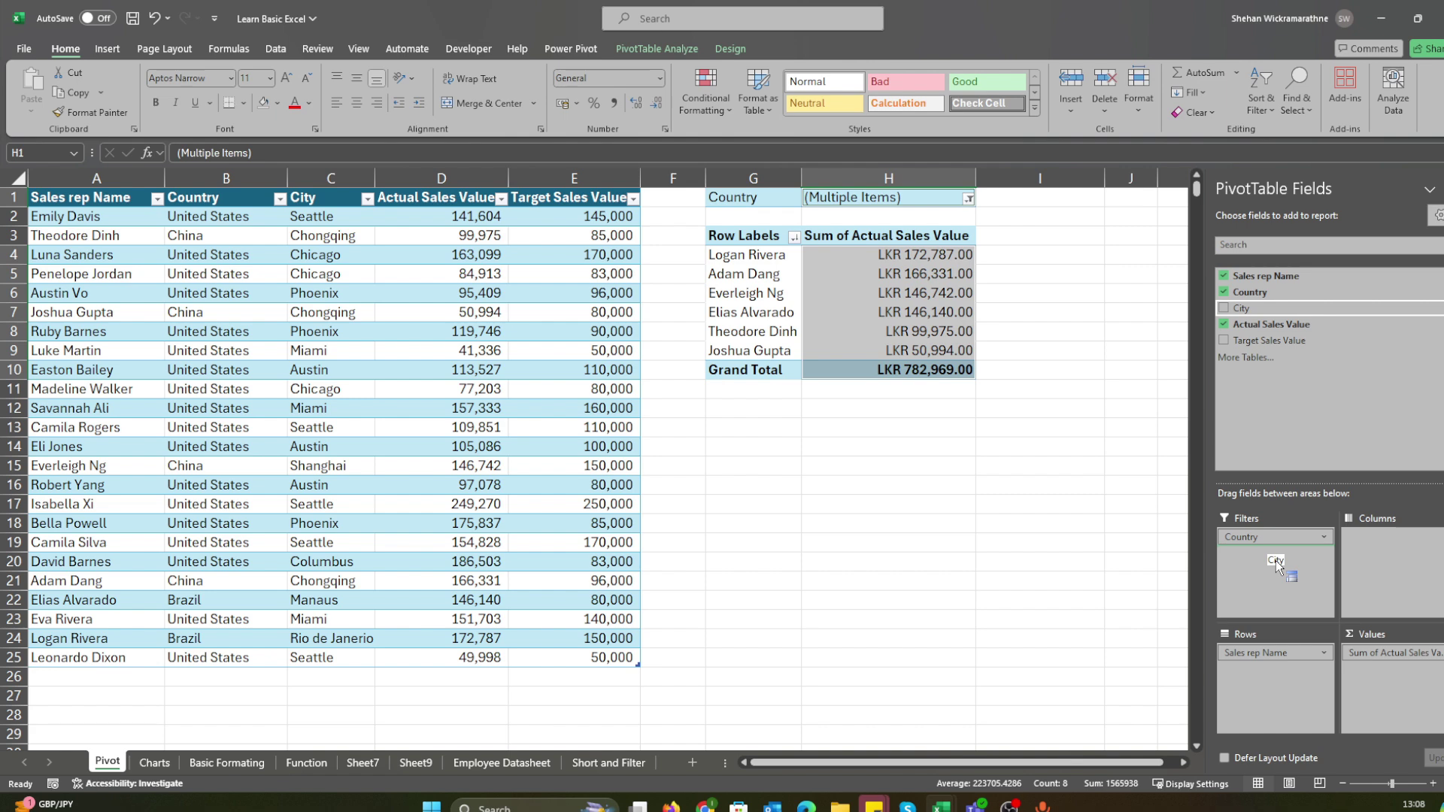
left_click_drag(1275, 561, 1275, 560)
left_click(1017, 292)
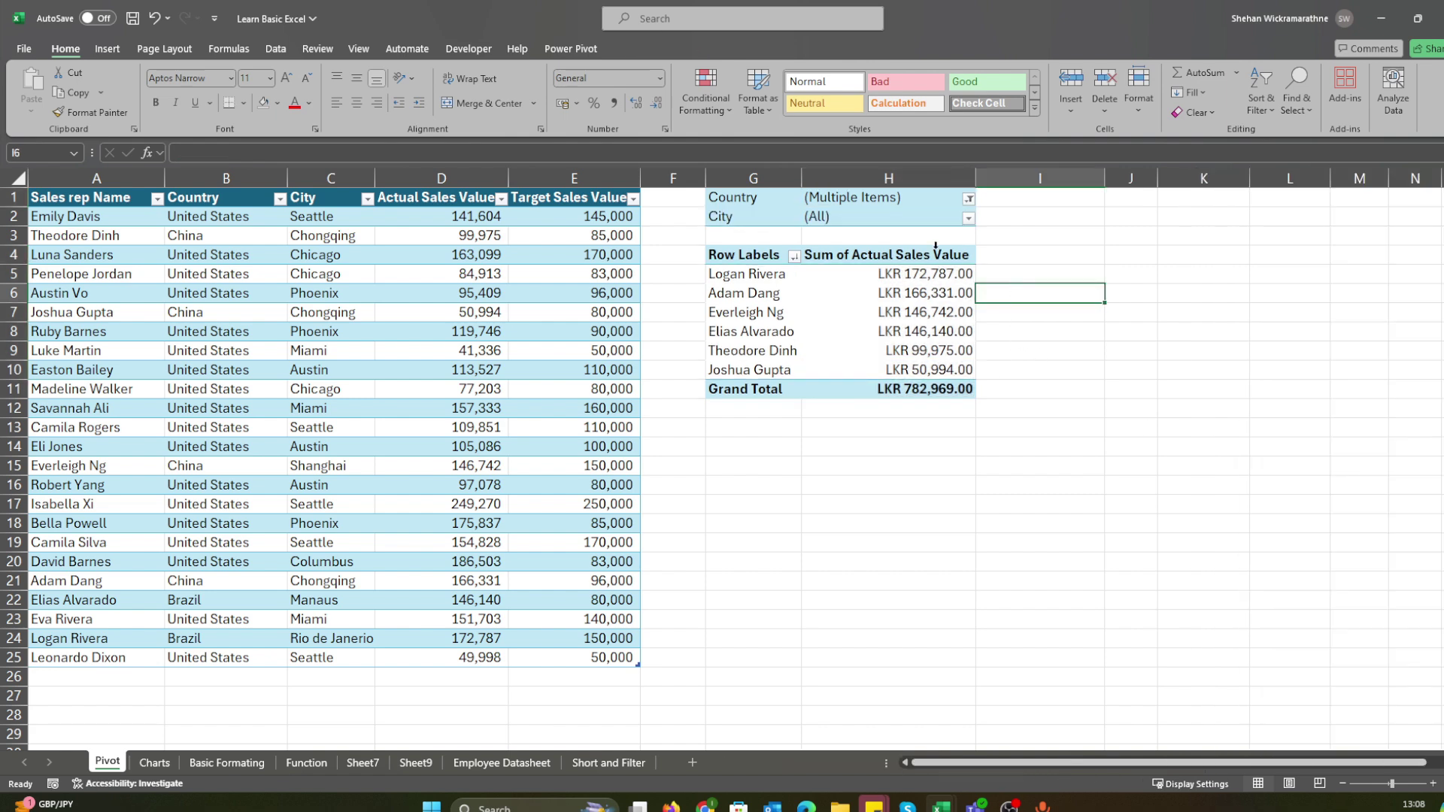
Examine the items offered by the Country and City report filters, including the City filter's multiple-item selection.
left_click(968, 199)
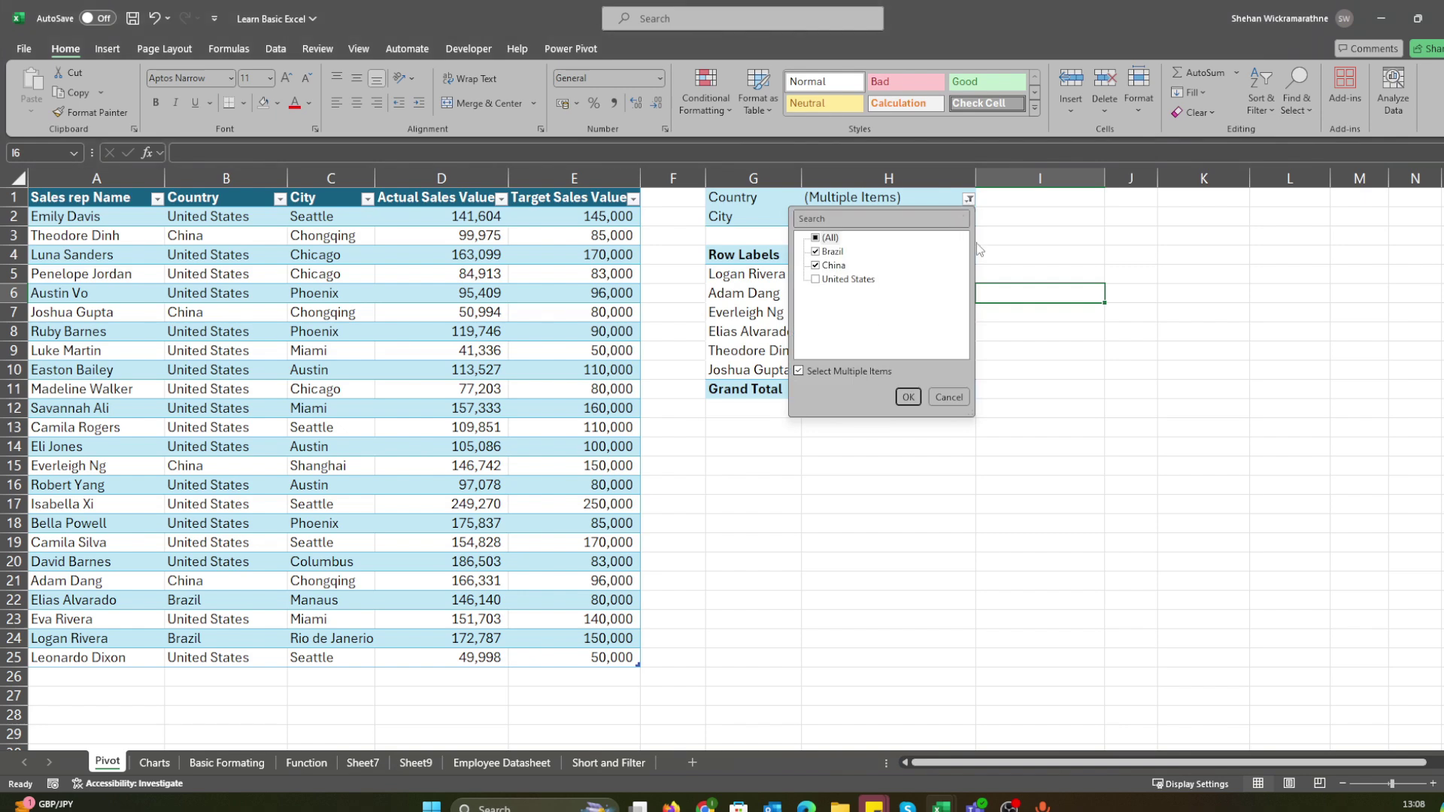
left_click(1027, 240)
left_click(968, 218)
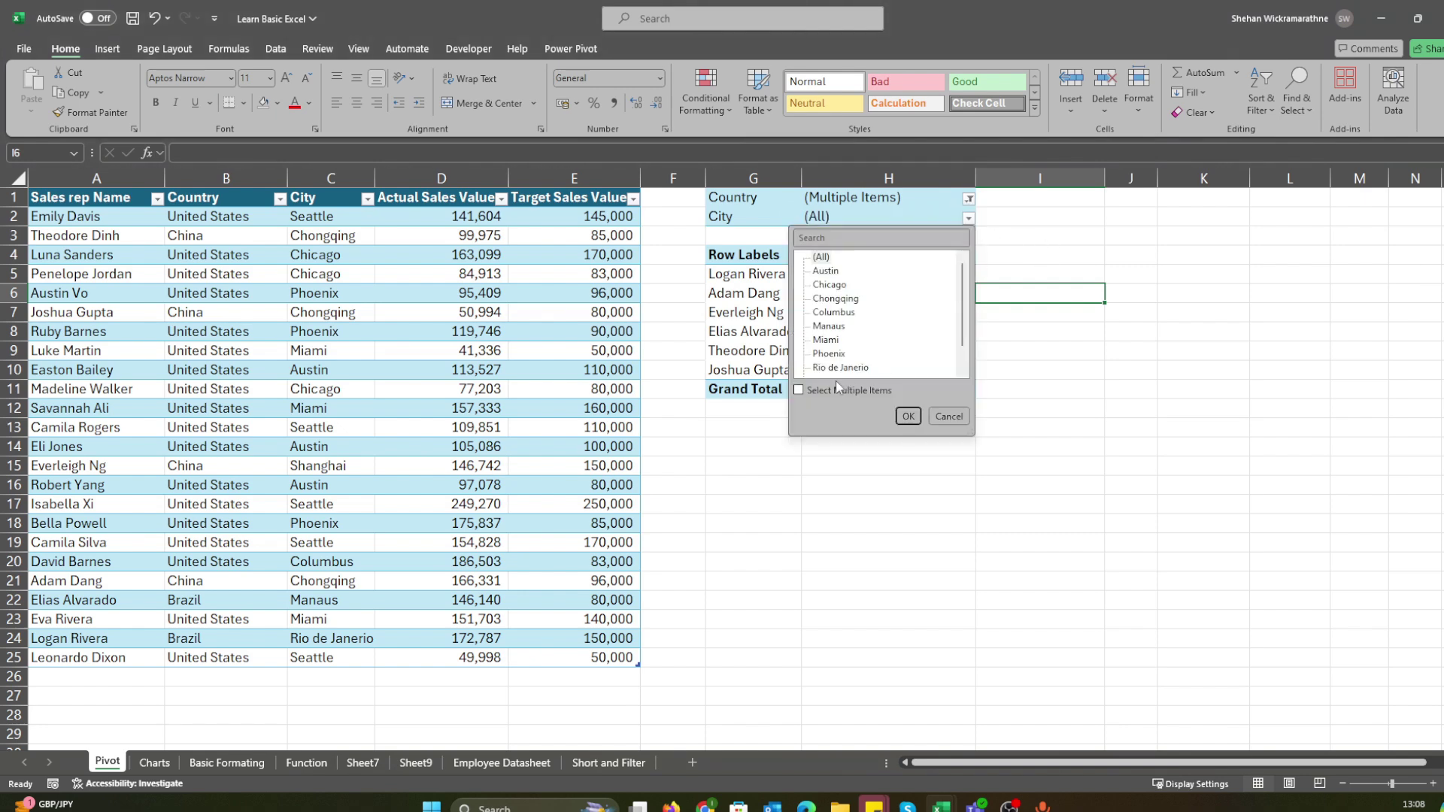
left_click(799, 390)
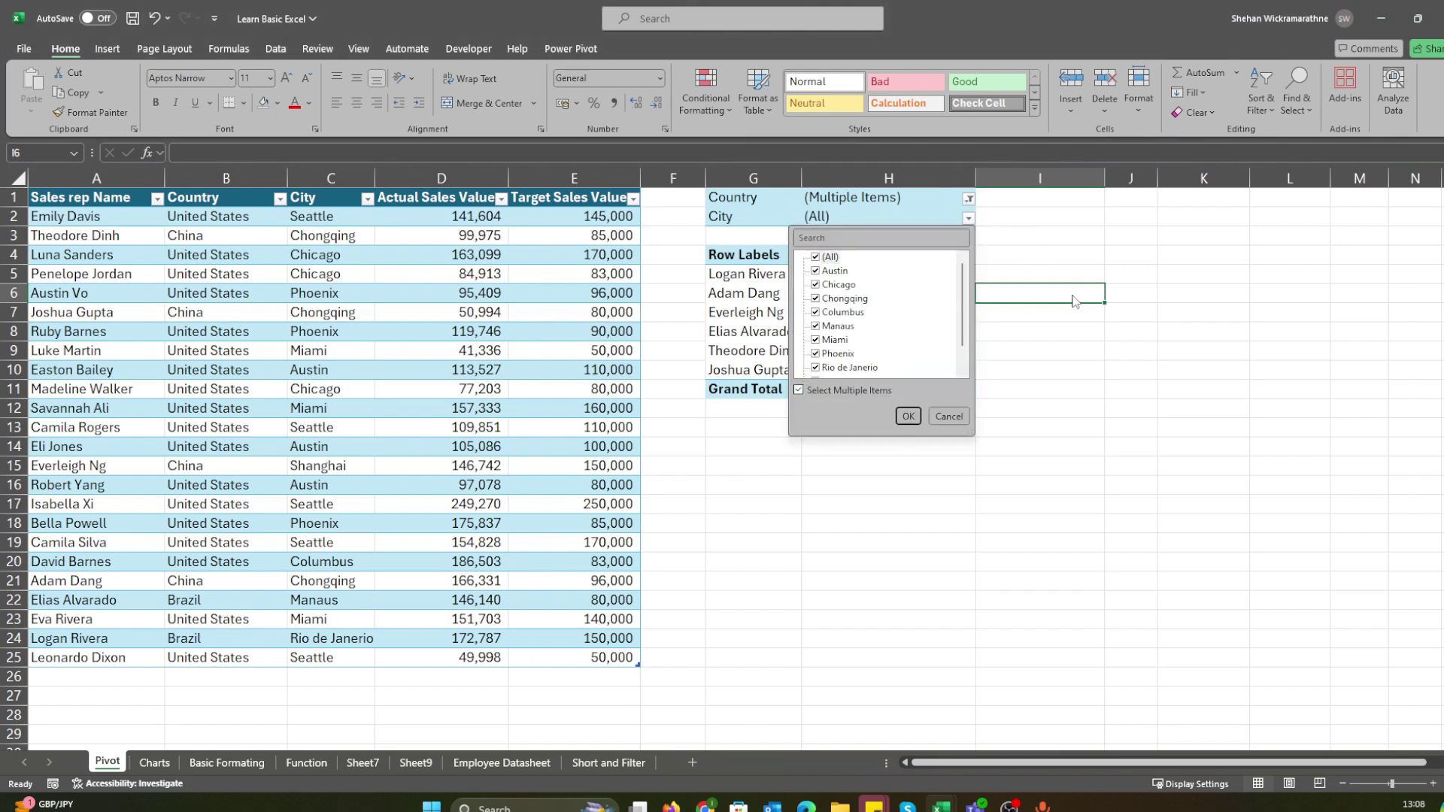
left_click(1024, 241)
left_click(963, 197)
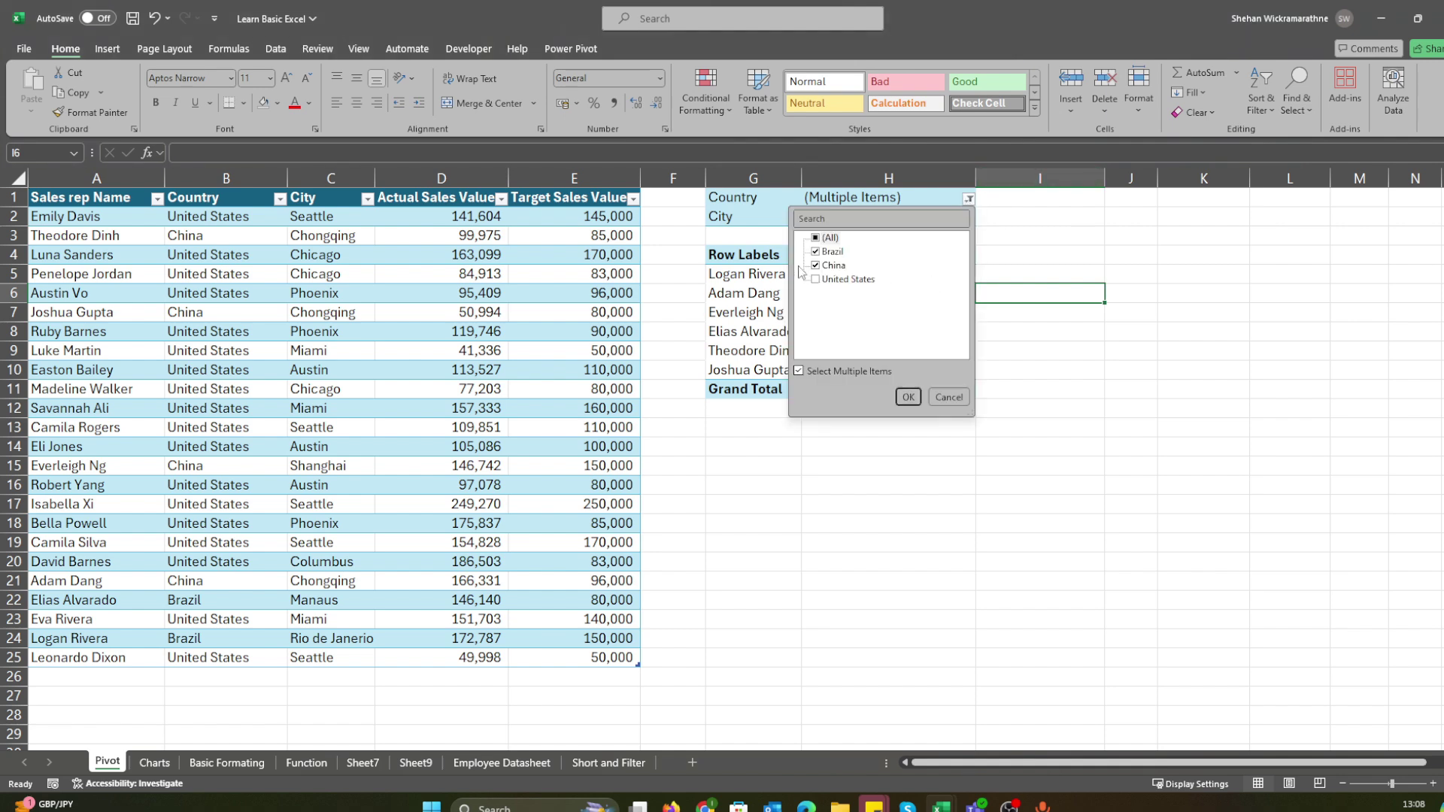
left_click(1040, 238)
left_click(968, 218)
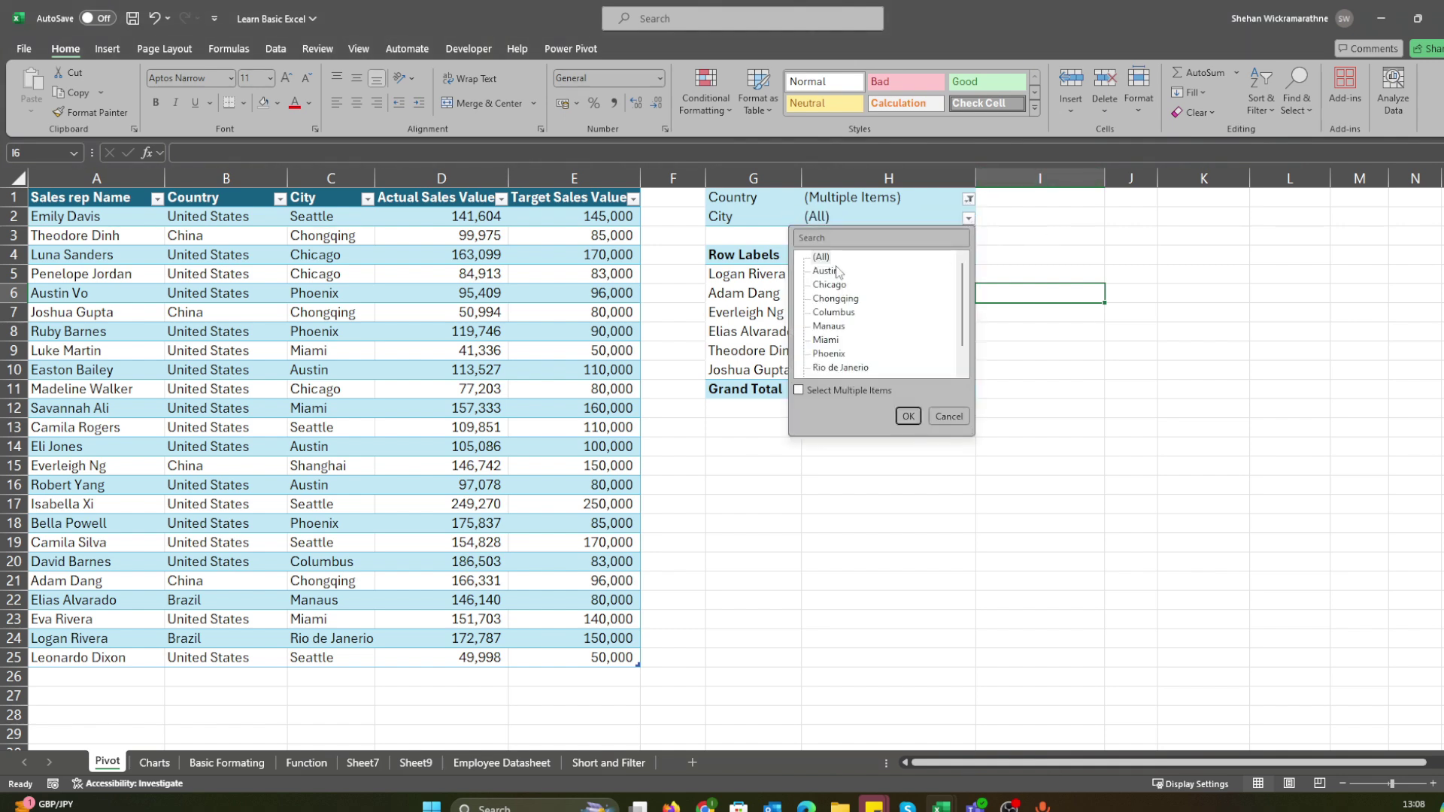
Set the PivotTable's City filter to Chongqing and check which countries the Country filter includes.
left_click(908, 417)
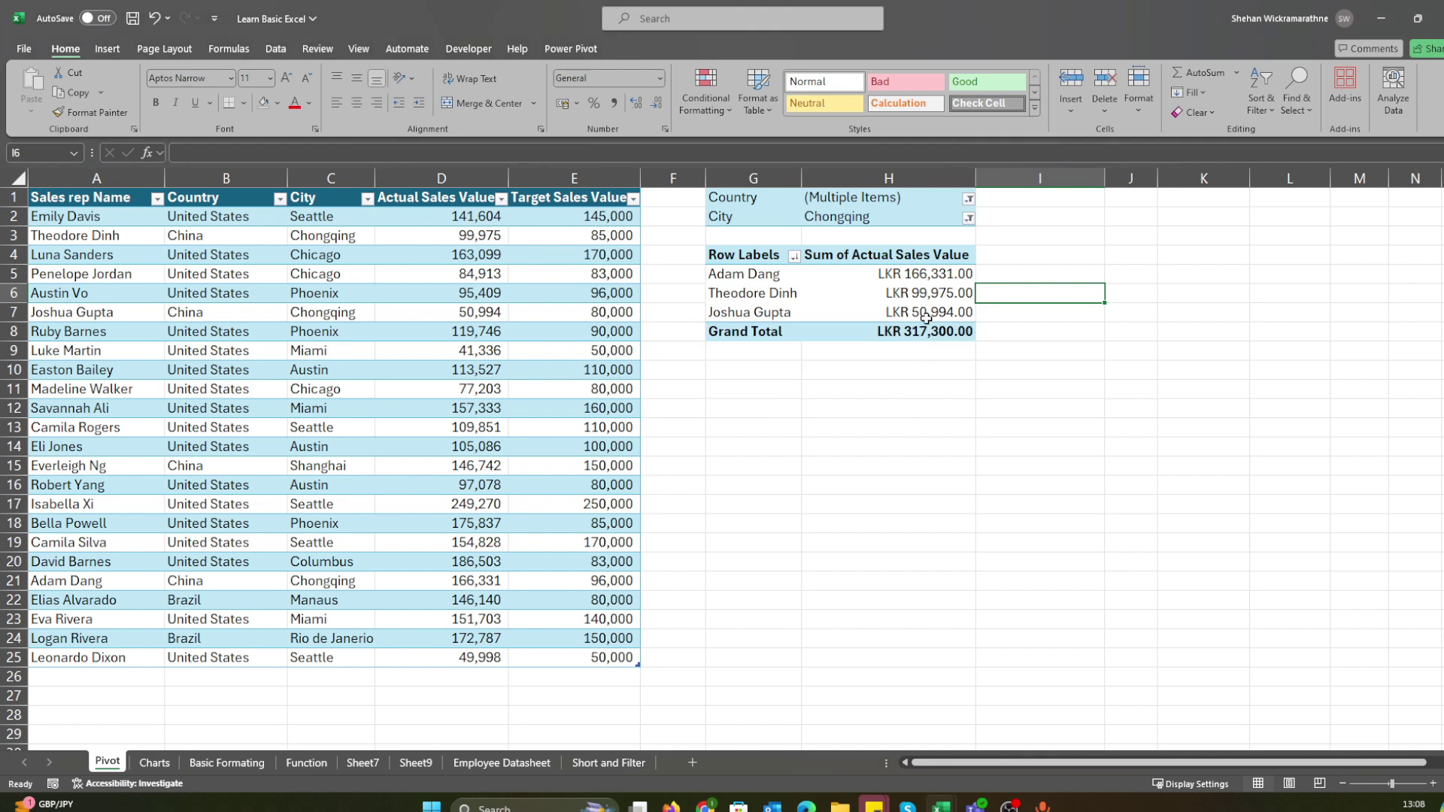
left_click(968, 199)
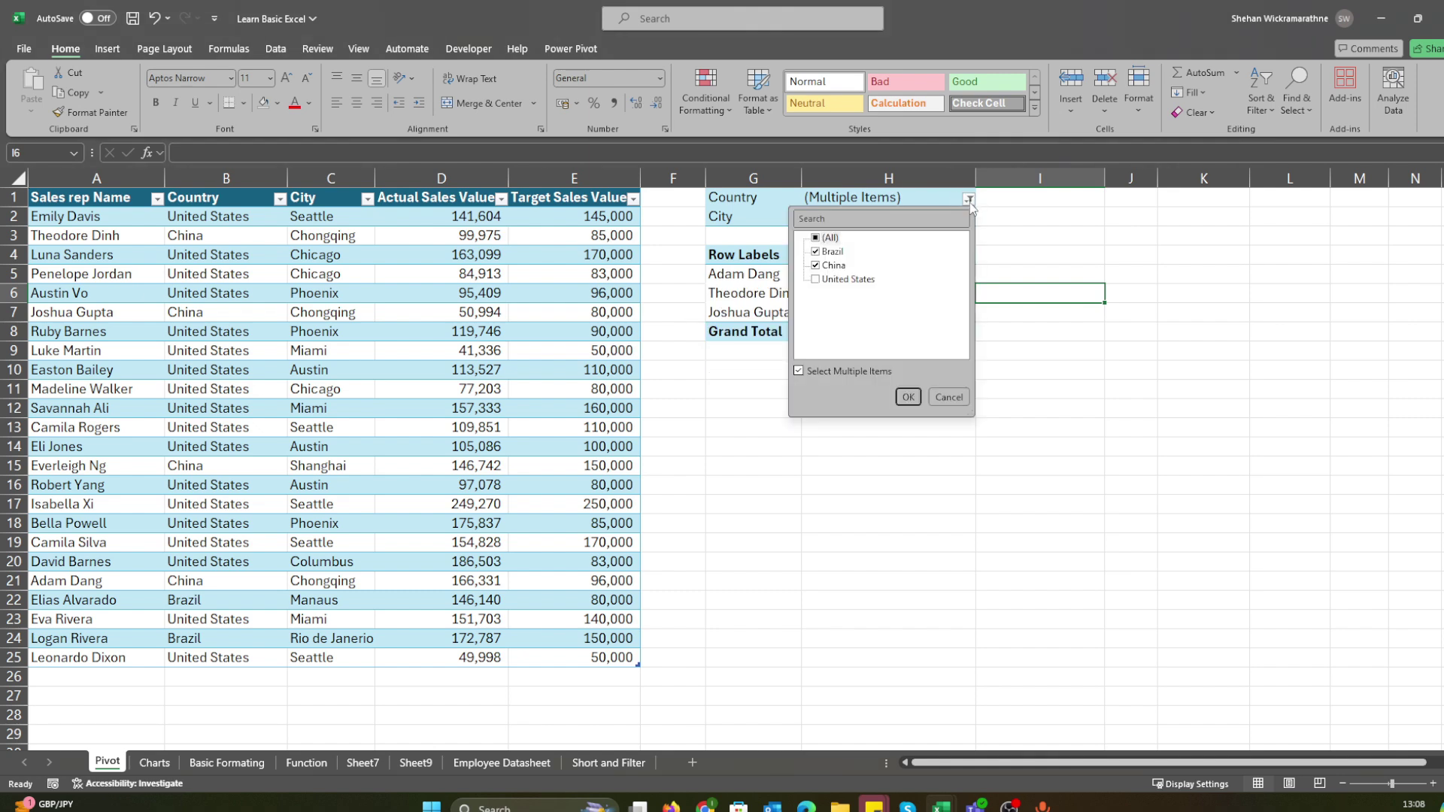
left_click(1059, 235)
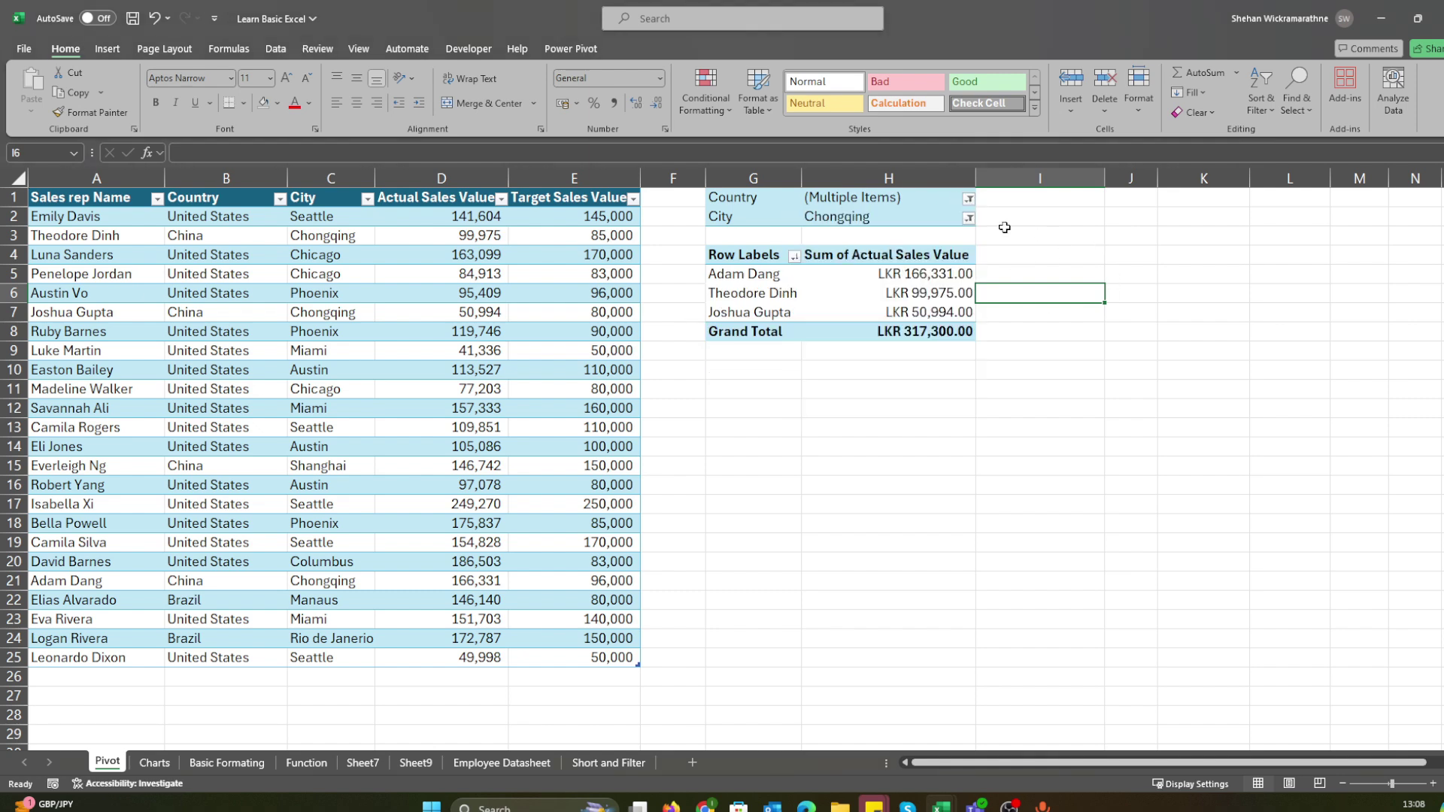
left_click(885, 220)
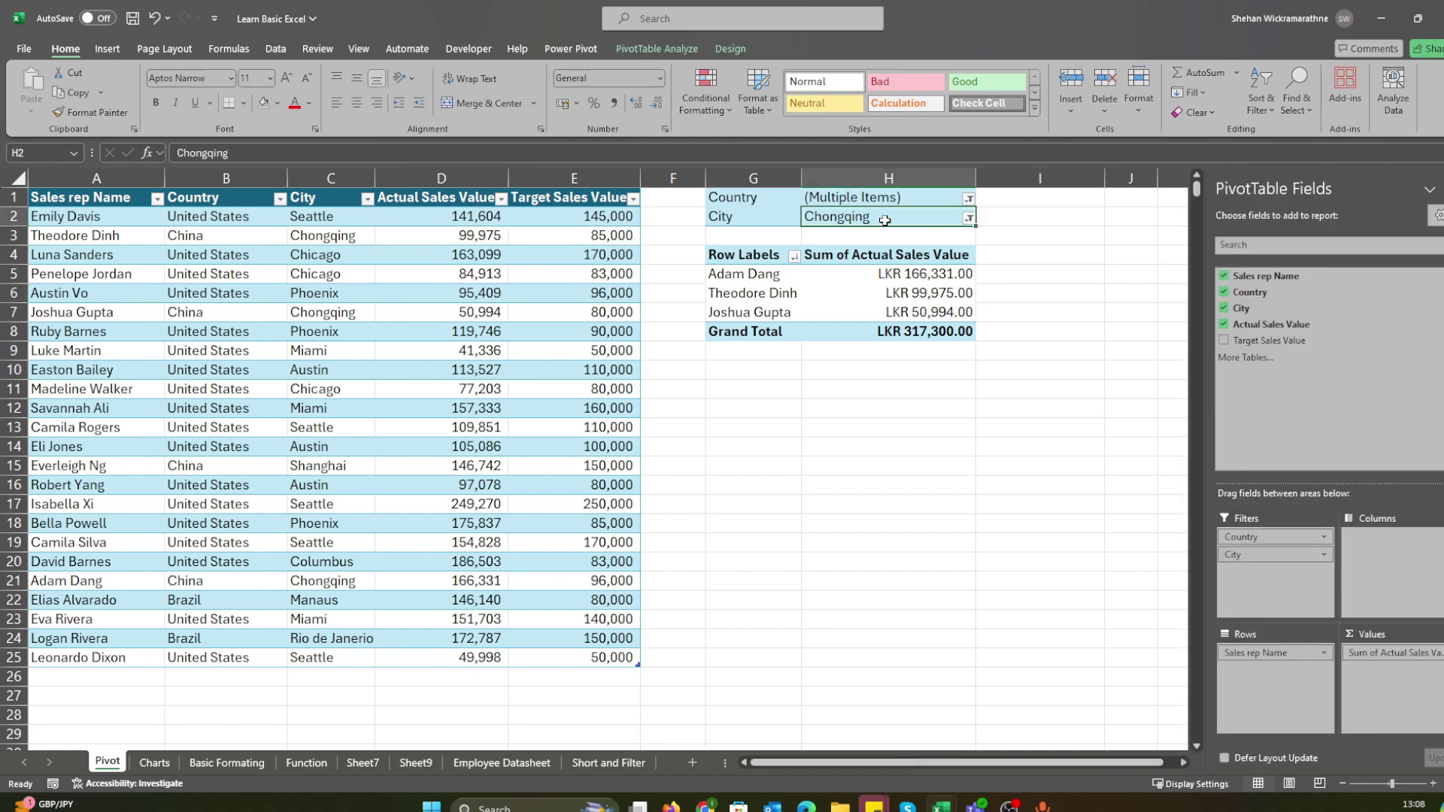
Restrict the PivotTable's Country filter to United States only and reset the City filter to (All).
left_click(969, 199)
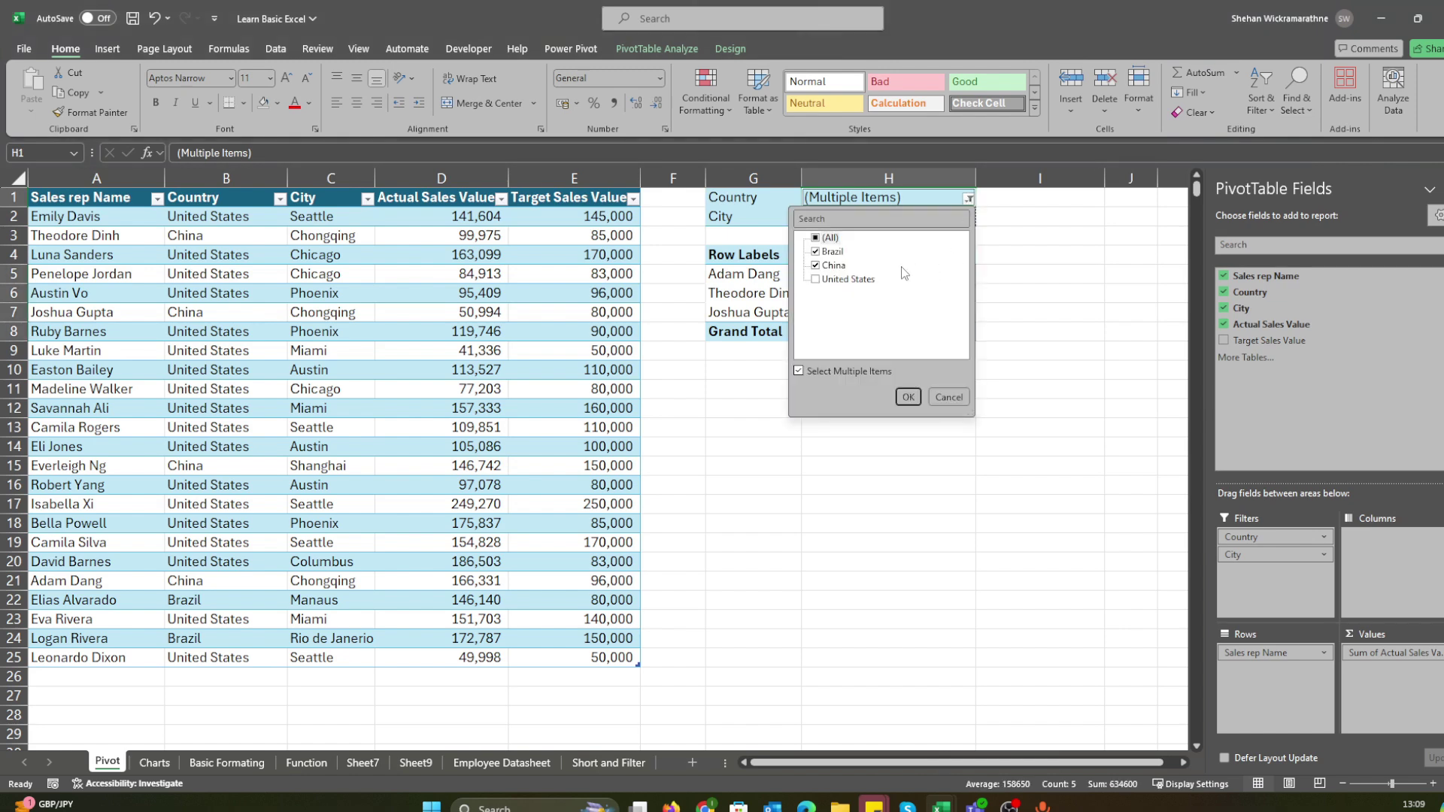
left_click(820, 265)
left_click(820, 279)
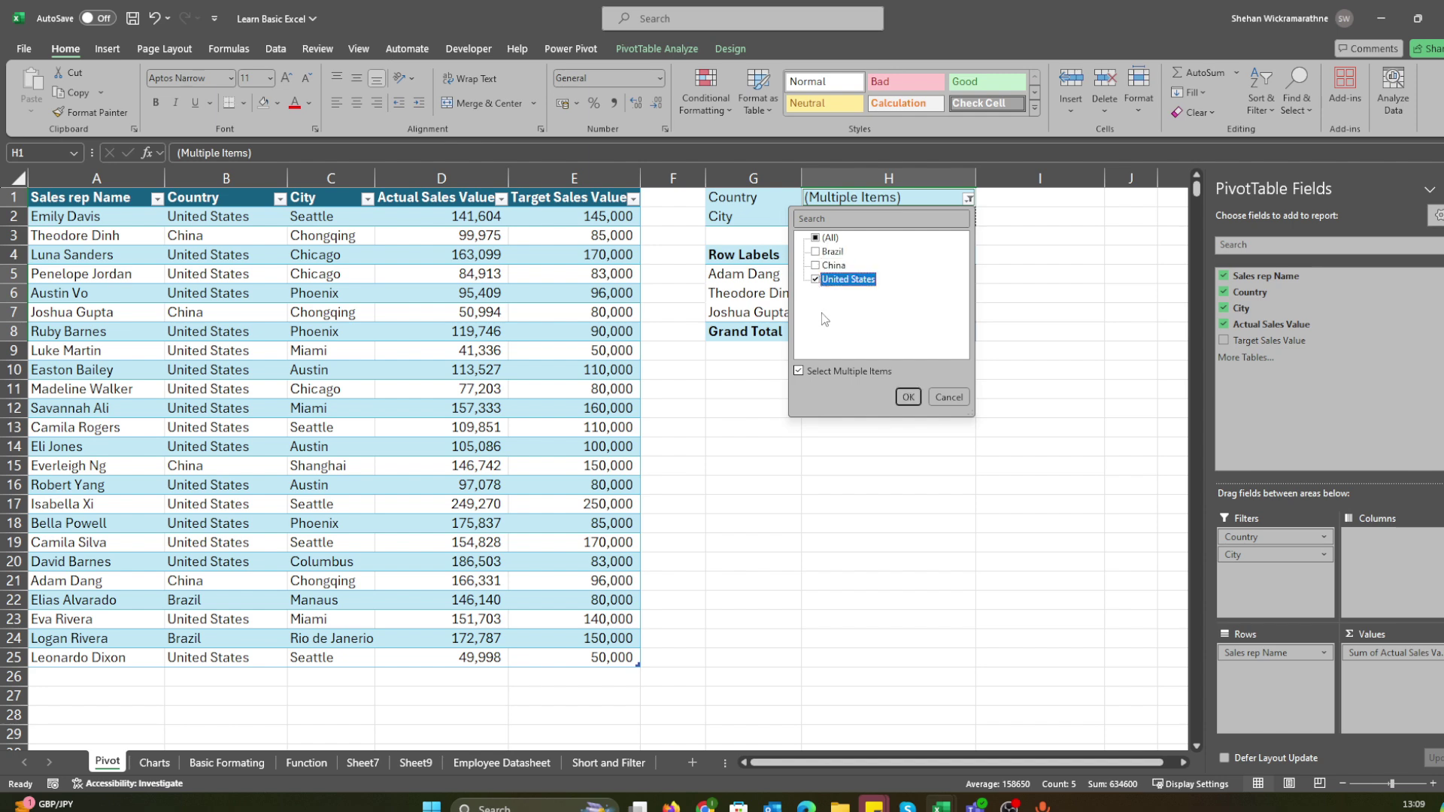
left_click(907, 398)
left_click(964, 218)
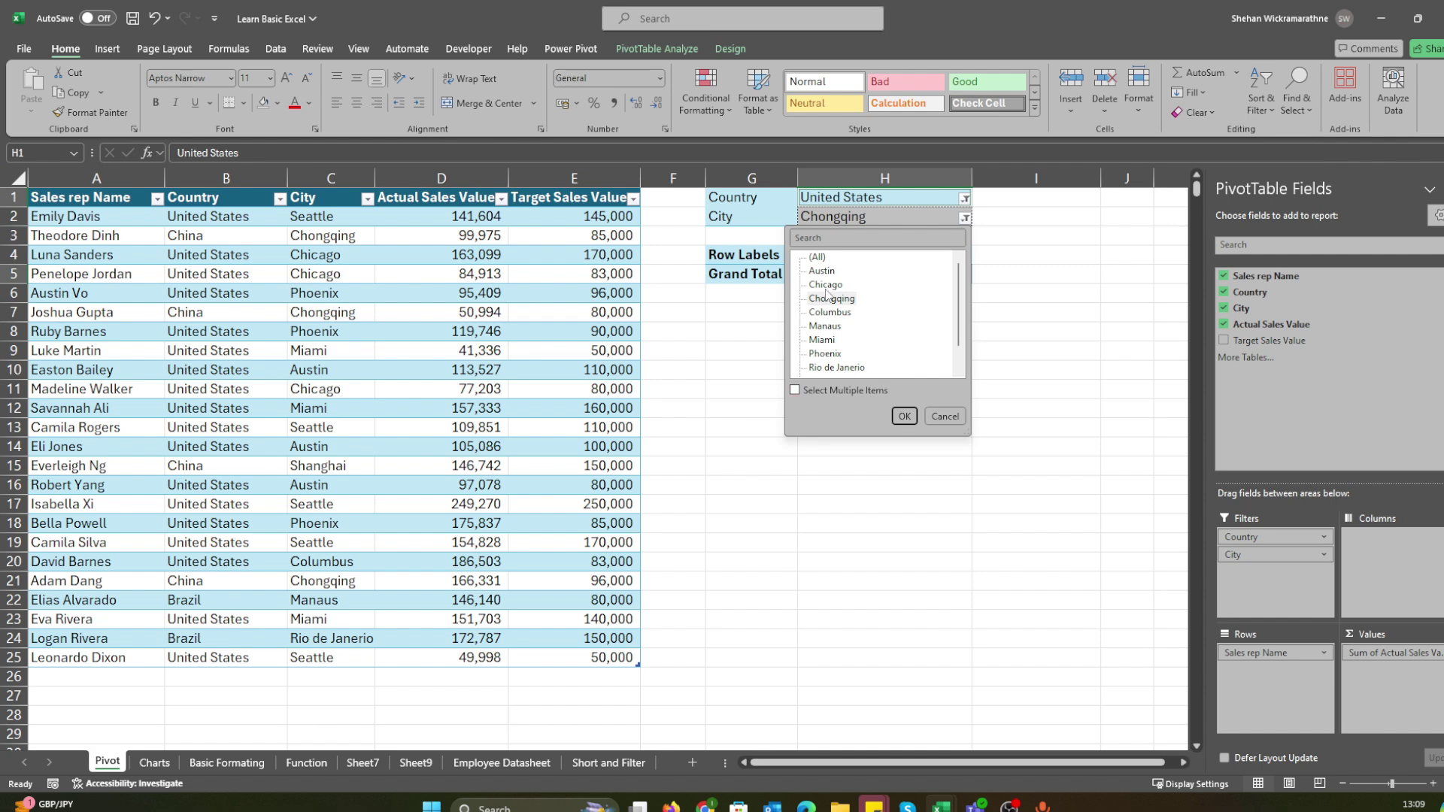
left_click(819, 257)
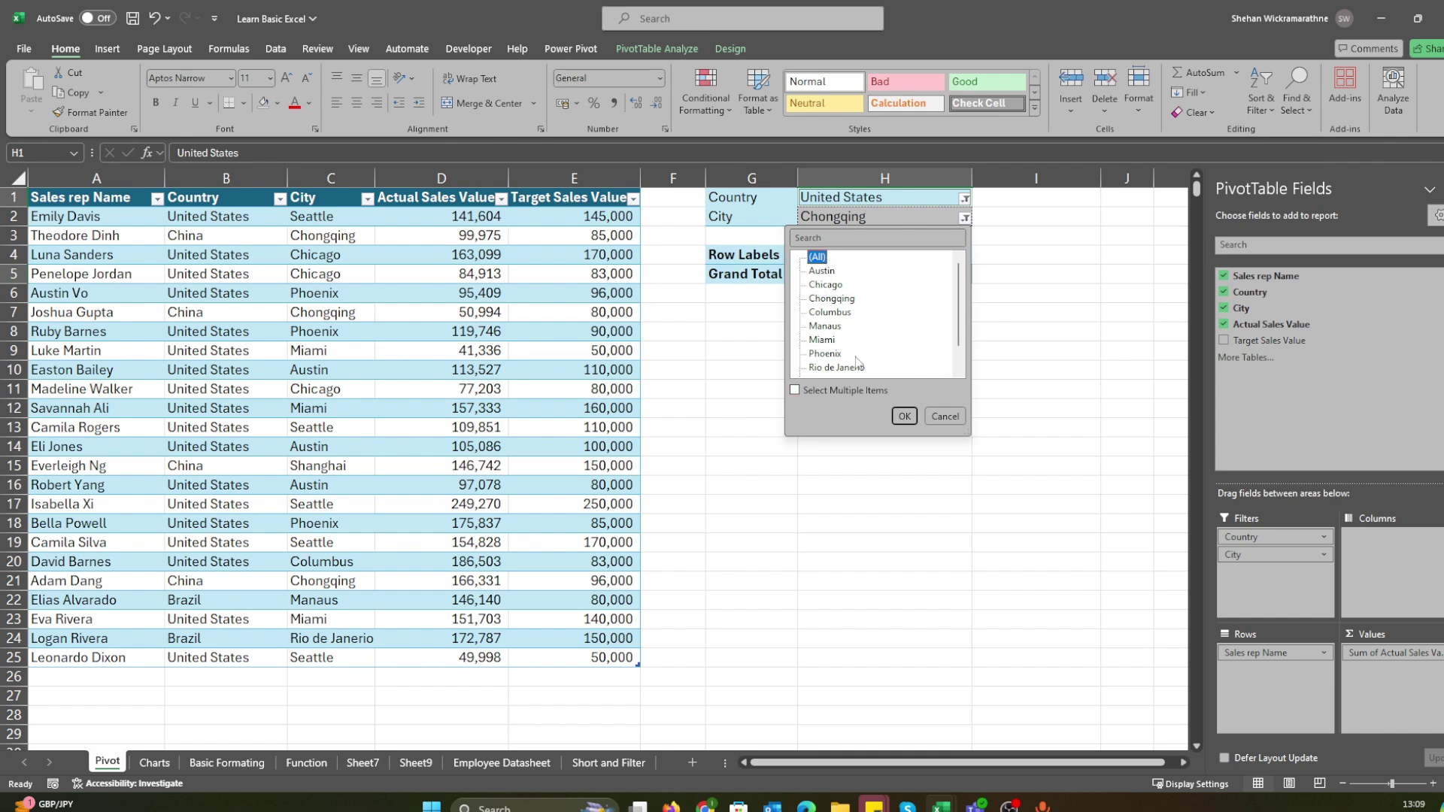
left_click(895, 417)
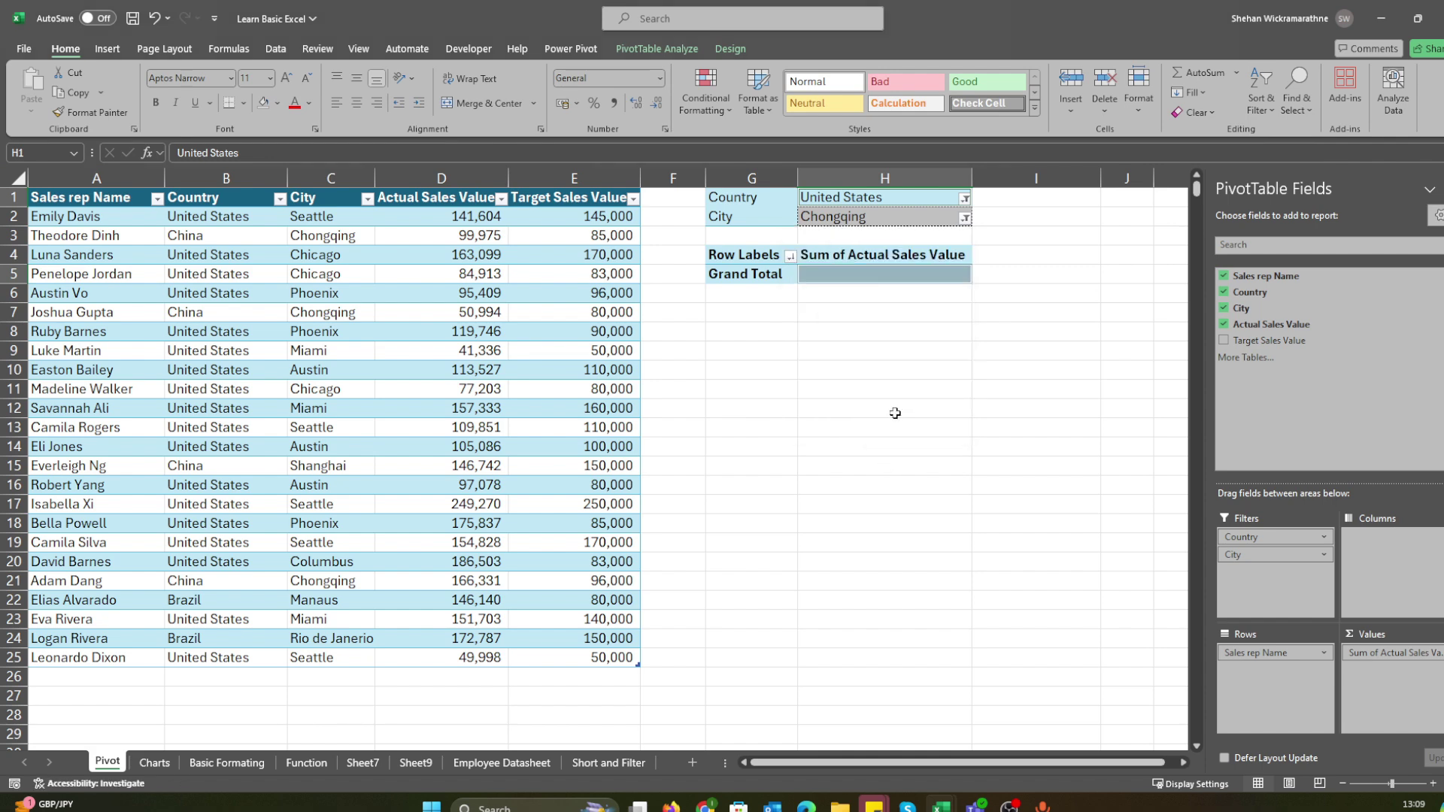
Set the PivotTable's City filter to Chicago and select the resulting sales reps with their sales values.
left_click(981, 219)
scroll(871, 308, "down", 1)
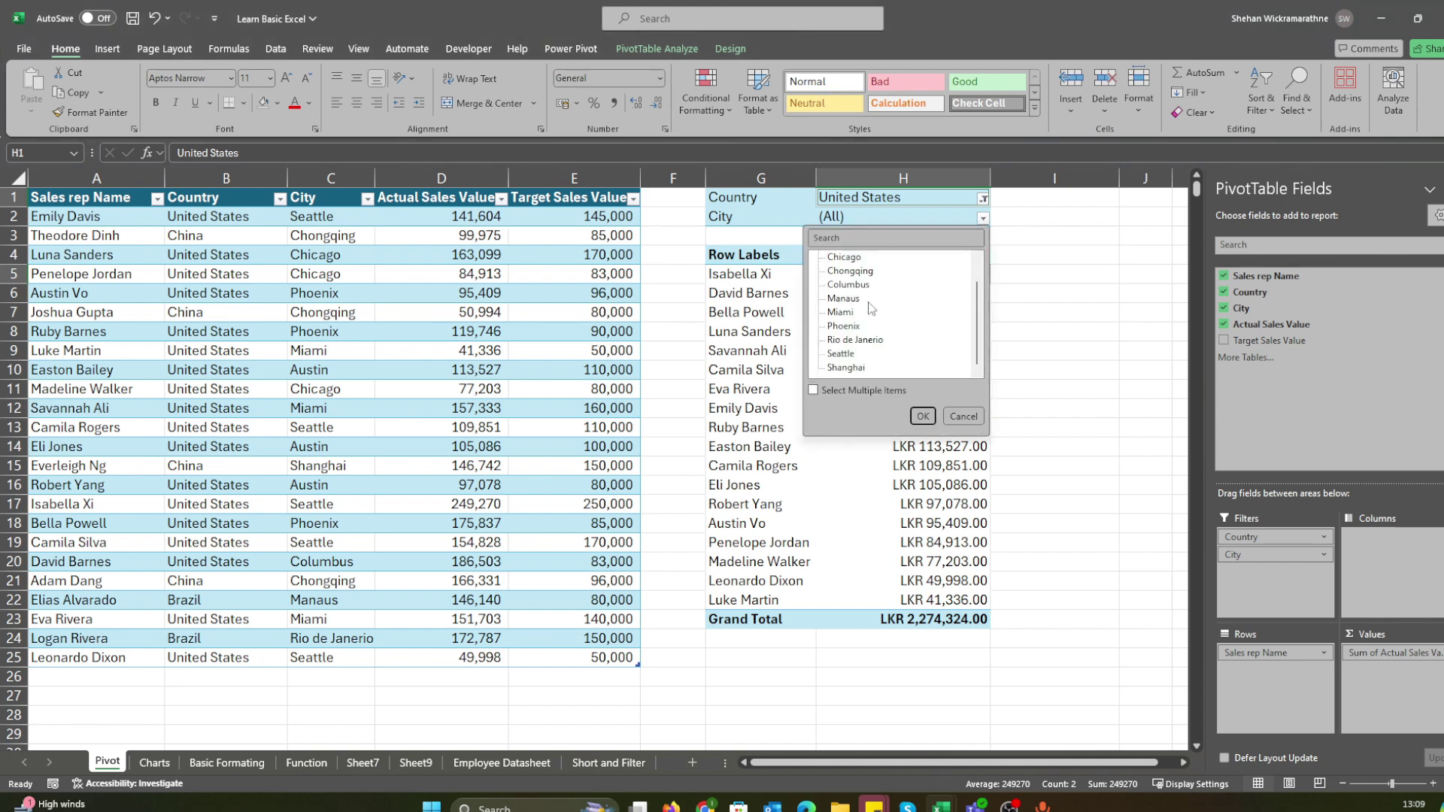
scroll(871, 308, "up", 1)
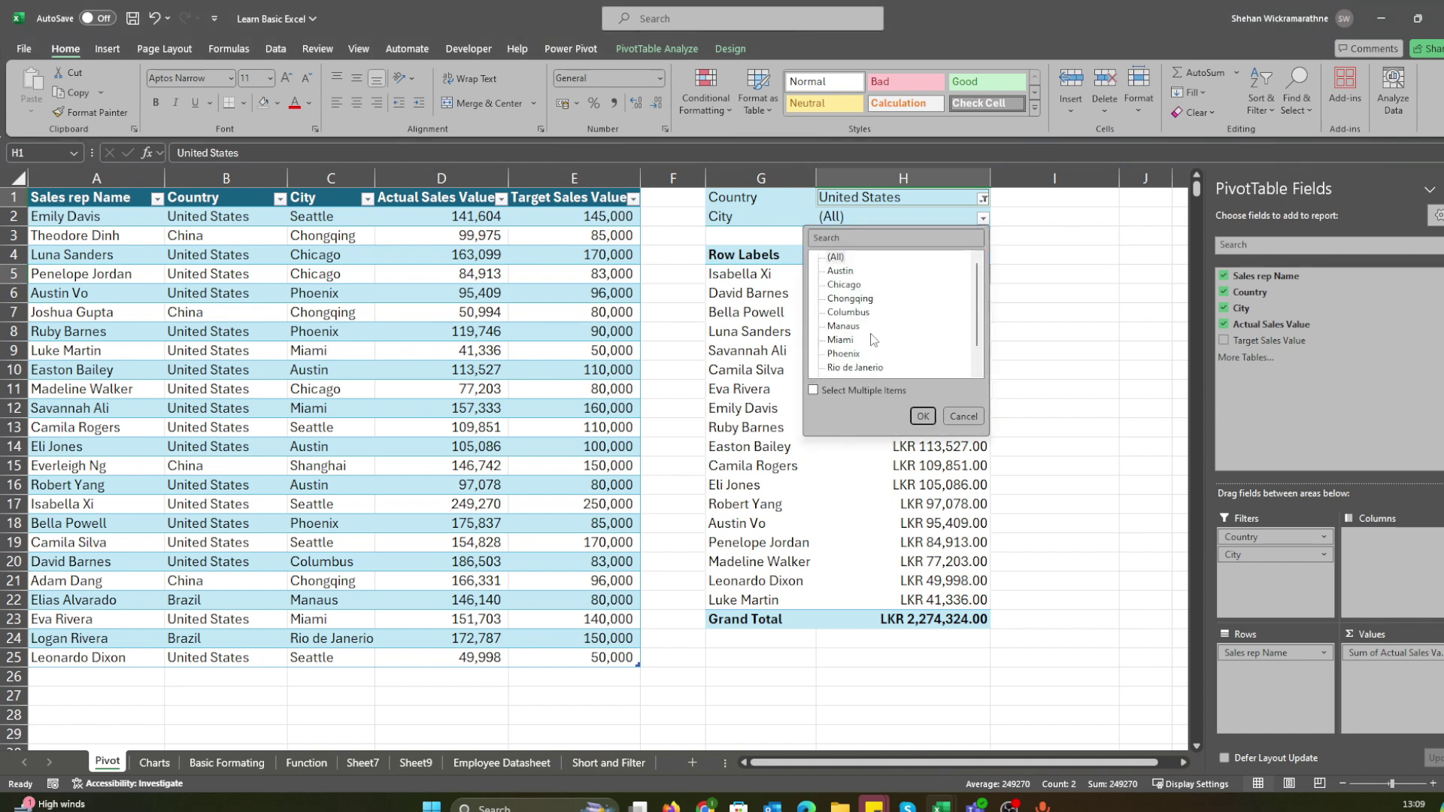
left_click(865, 300)
left_click(843, 285)
left_click(923, 416)
left_click(759, 284)
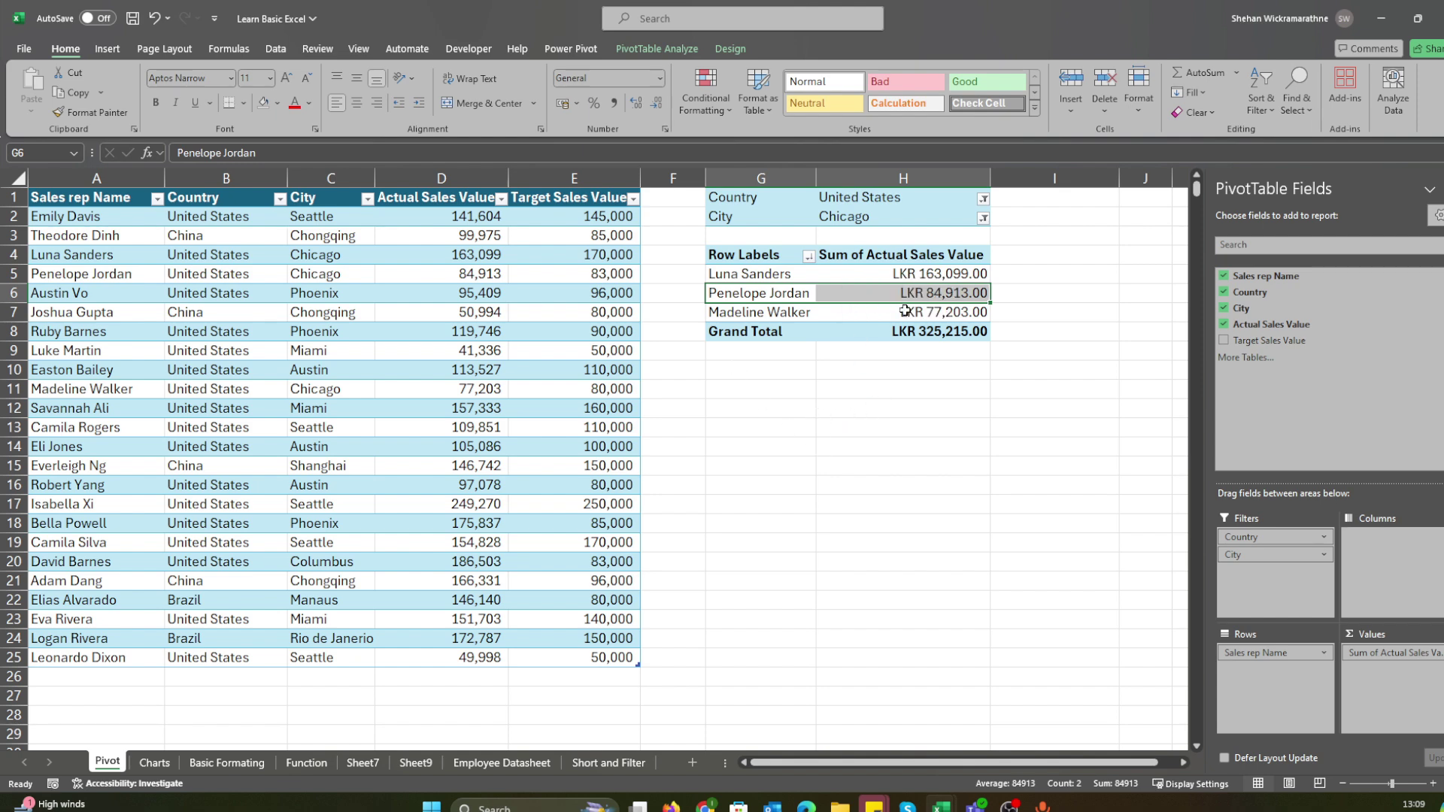
left_click_drag(798, 275, 924, 314)
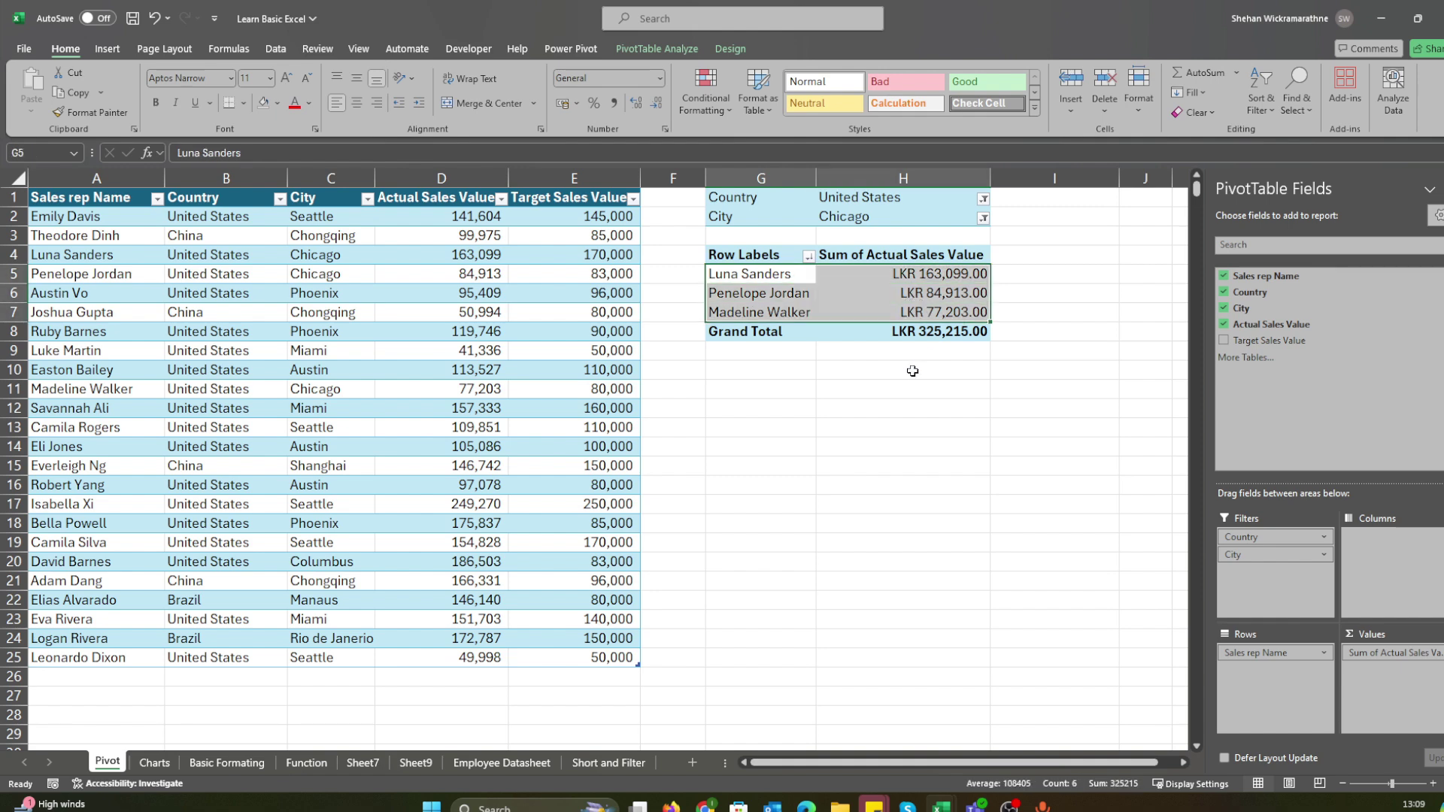